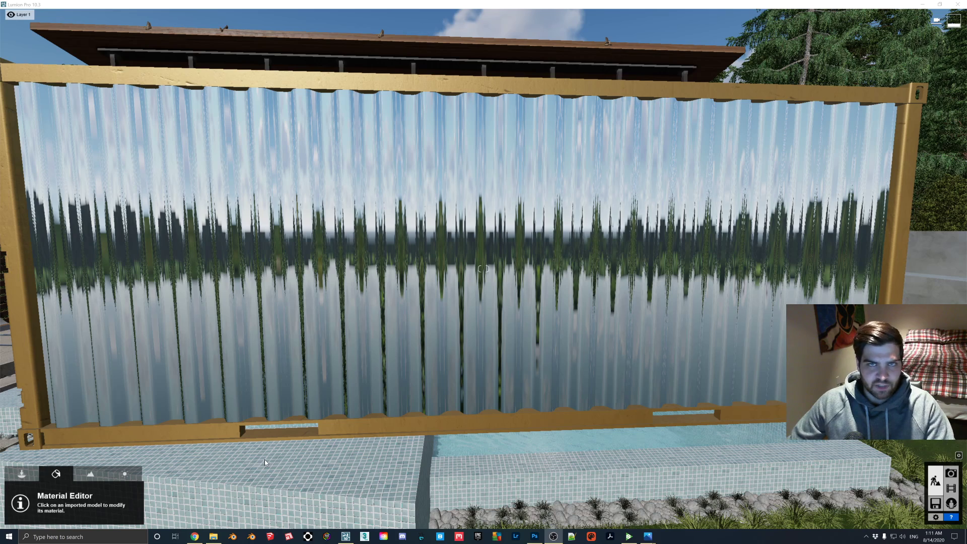
- Switch to Chrome and review the workflow setting of Poliigon's Metal Stainless Steel Brushed Elongated 005 texture
left_click(195, 536)
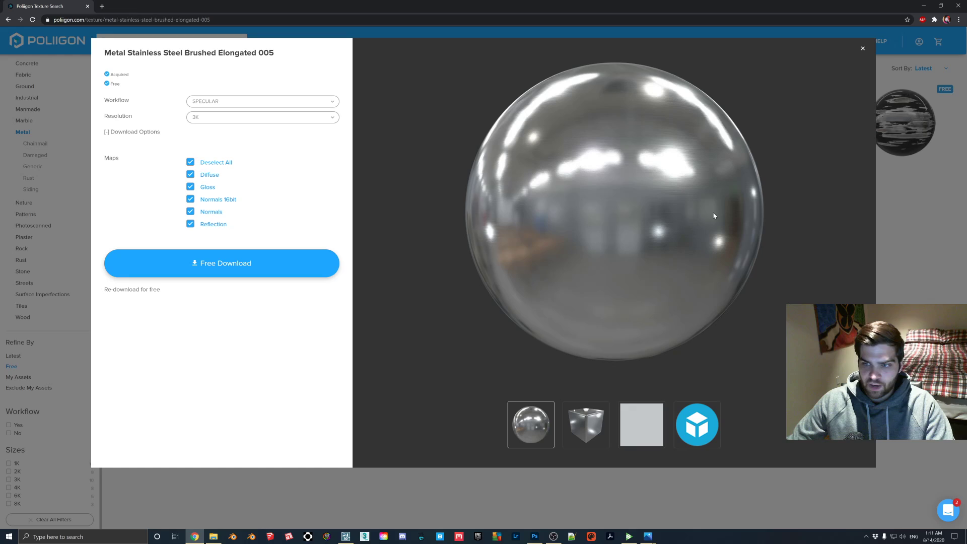
left_click(863, 49)
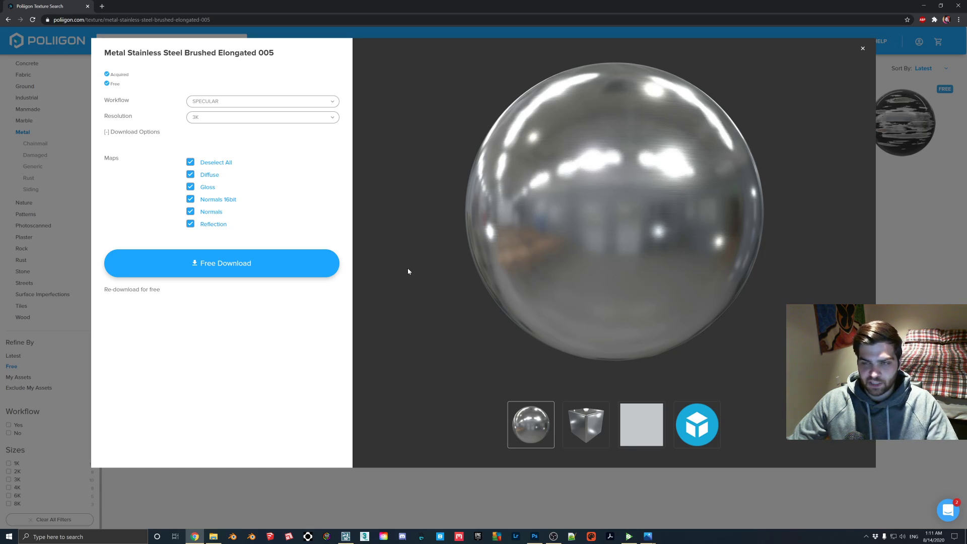
left_click(863, 48)
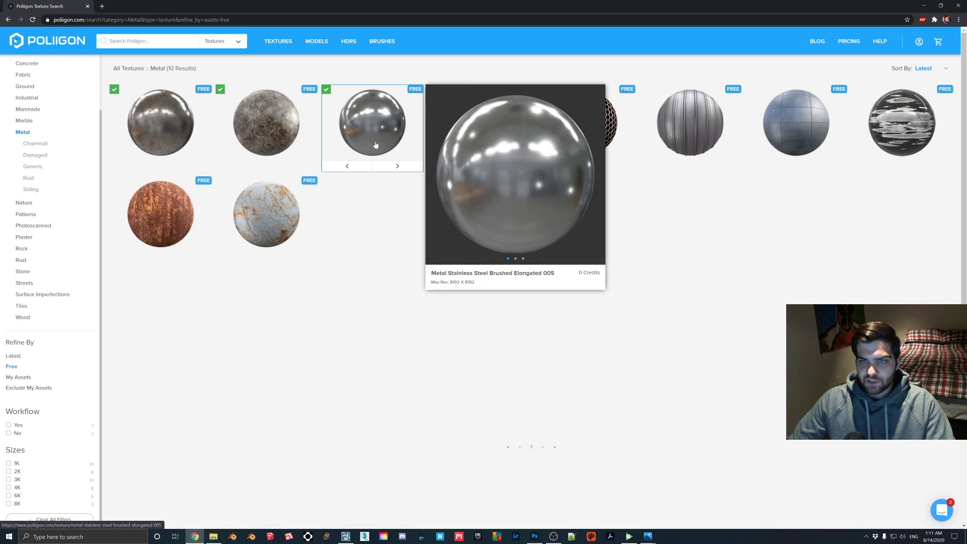
left_click(456, 130)
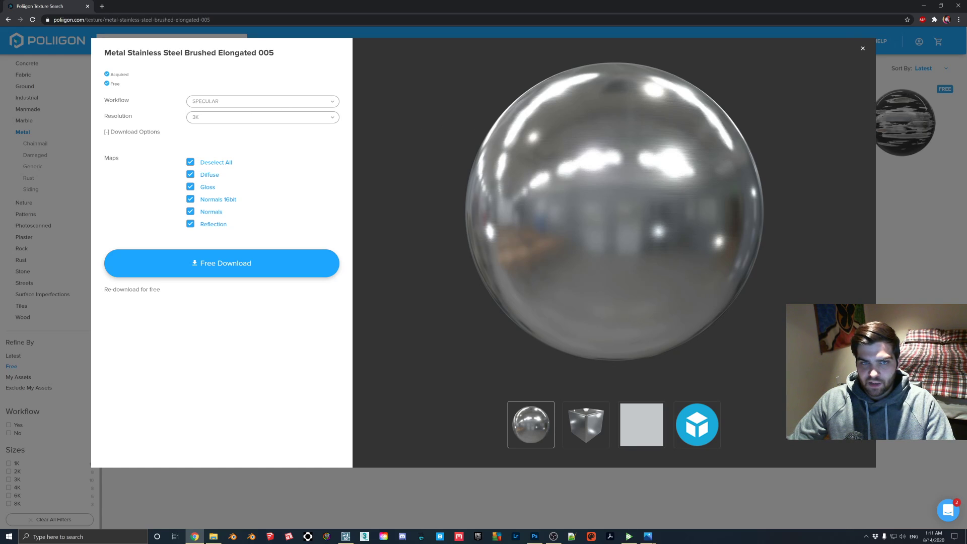
left_click_drag(104, 100, 182, 100)
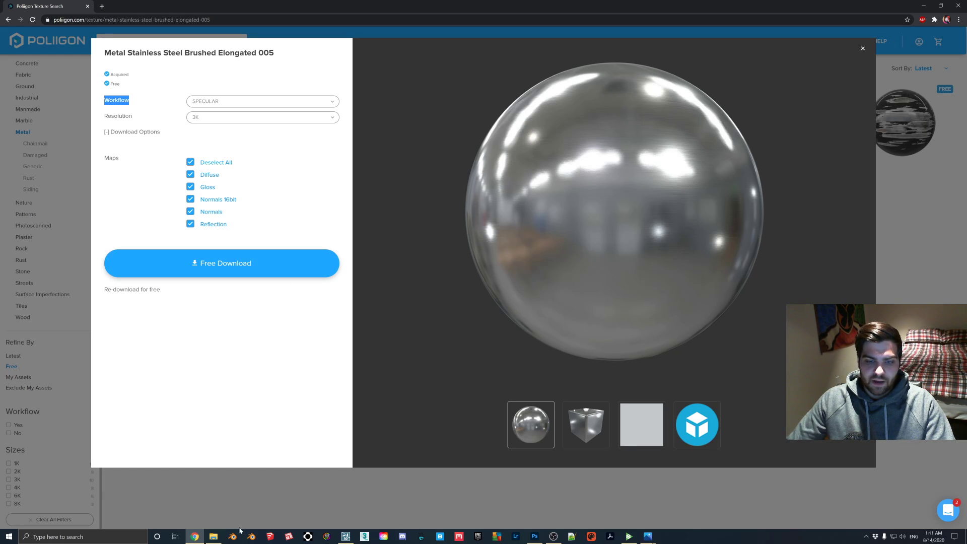
- Switch to File Explorer and open the SPECULAR 3K folder inside MetalAluminum - Specular
left_click(211, 538)
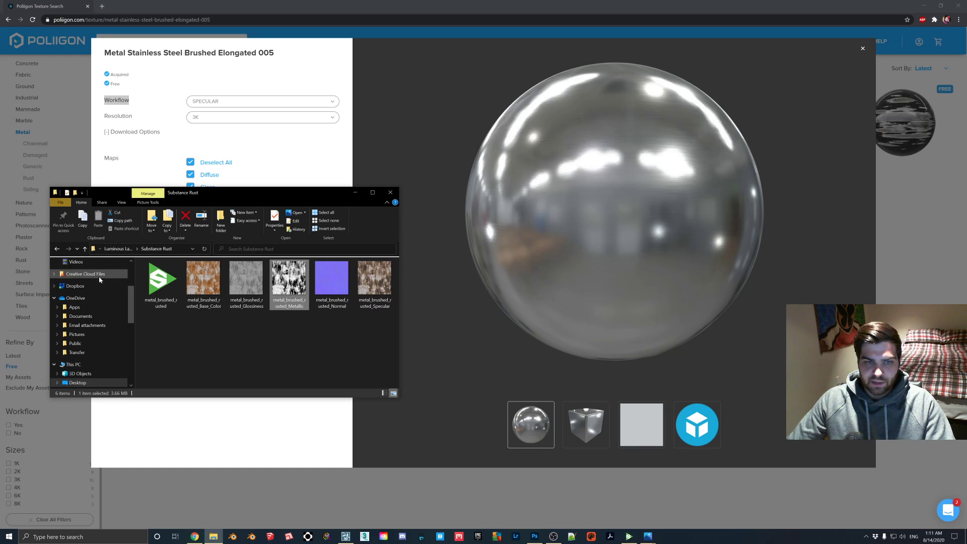
left_click(117, 249)
double_click(165, 285)
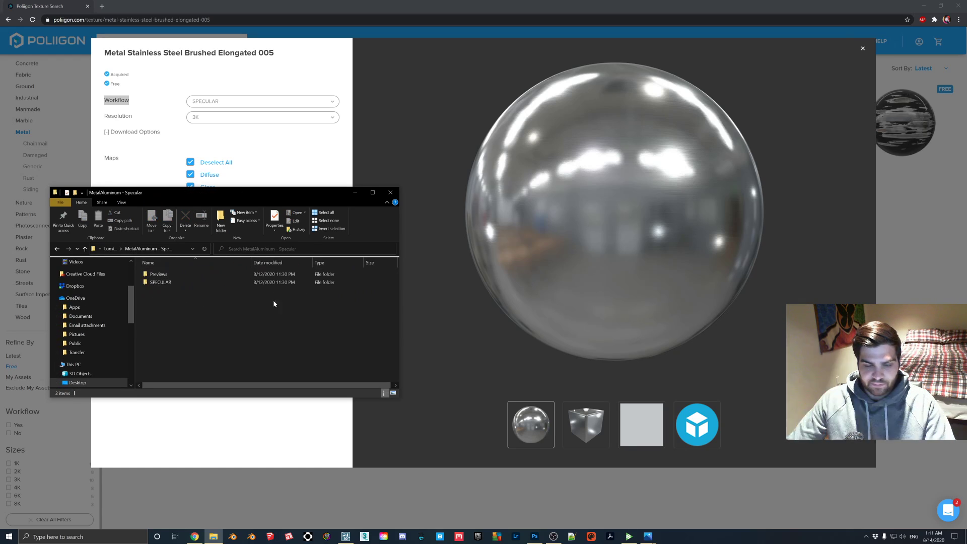
double_click(184, 283)
double_click(175, 274)
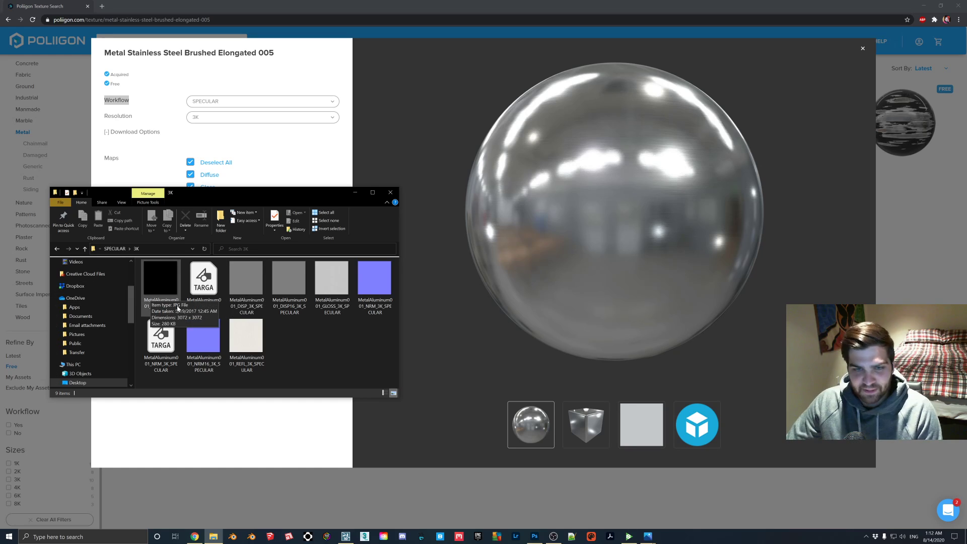
- View the MetalAluminum001 COL and REFL specular maps one after the other, then close the previews and put the folder window away
left_click(166, 284)
double_click(165, 280)
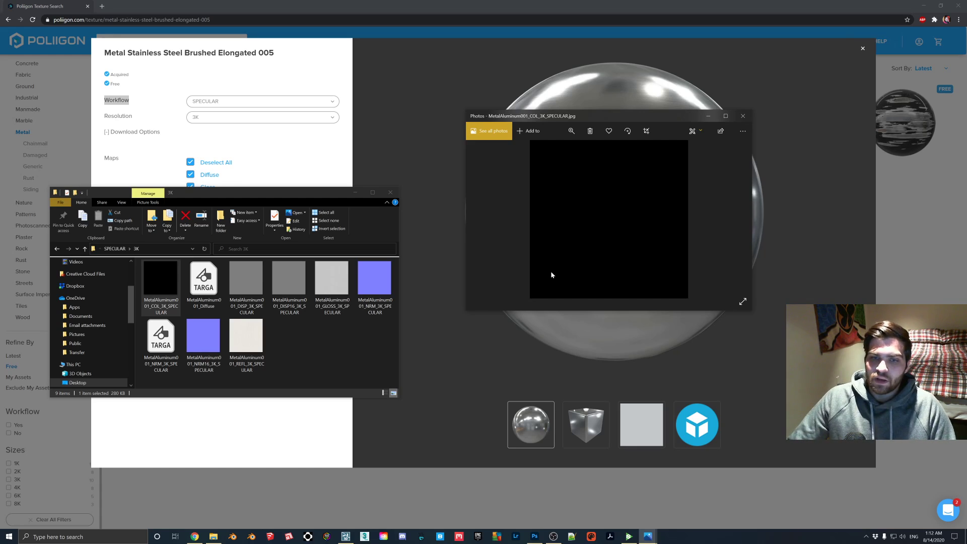
left_click(743, 116)
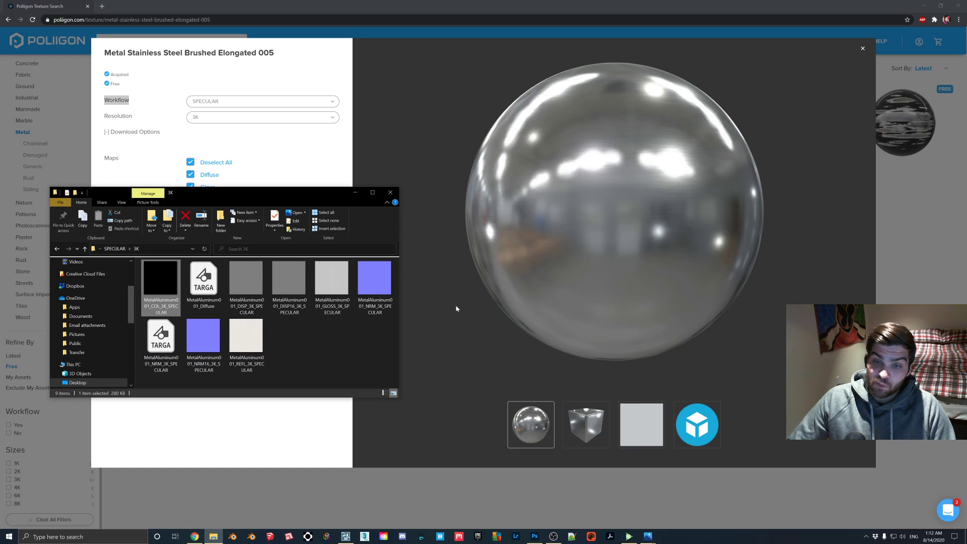
double_click(255, 345)
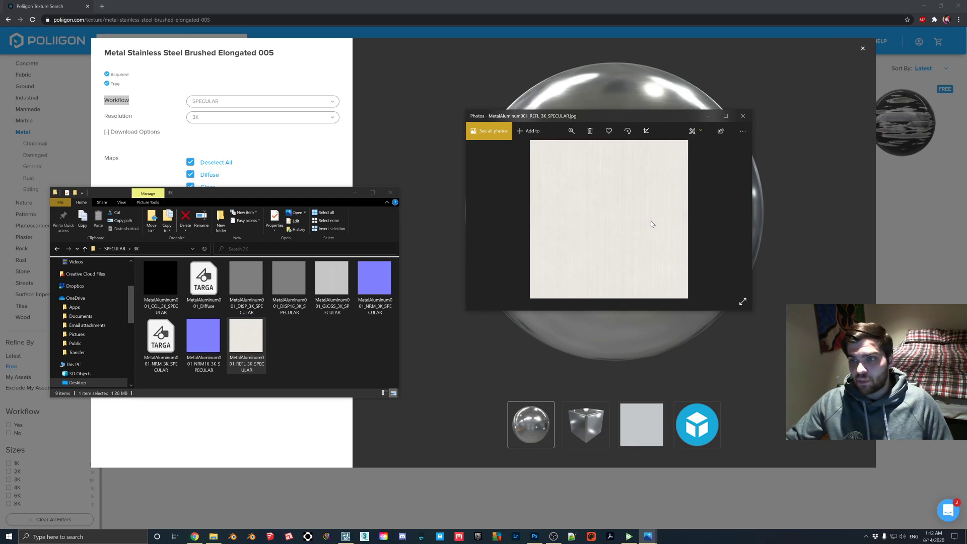
left_click(743, 116)
left_click(355, 192)
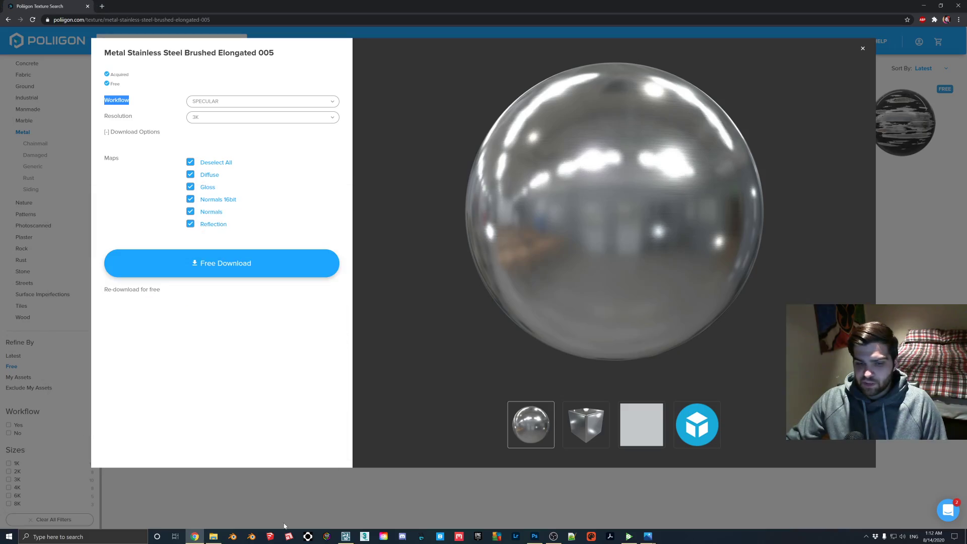
- Switch to Lumion and load MetalAluminum001_Diffuse from the SPECULAR 3K folder as the color map of the shipping container's corrugated wall
left_click(346, 536)
right_click_drag(483, 262, 181, 261)
left_click(71, 314)
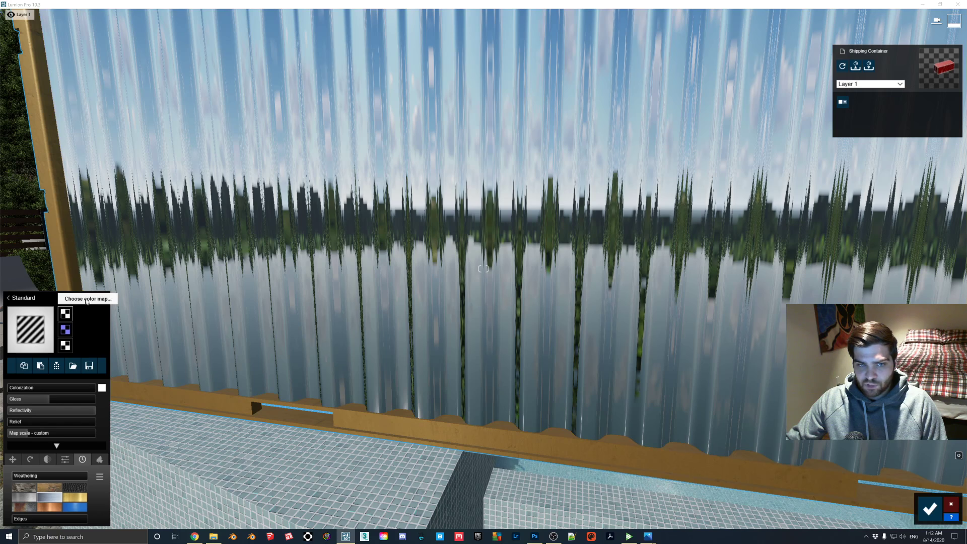
left_click(125, 31)
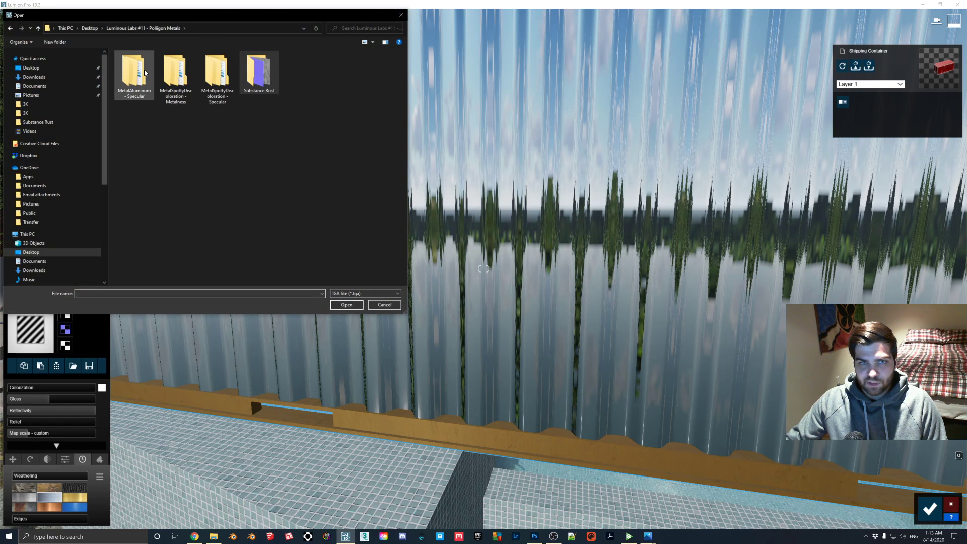
double_click(134, 73)
double_click(164, 72)
double_click(163, 65)
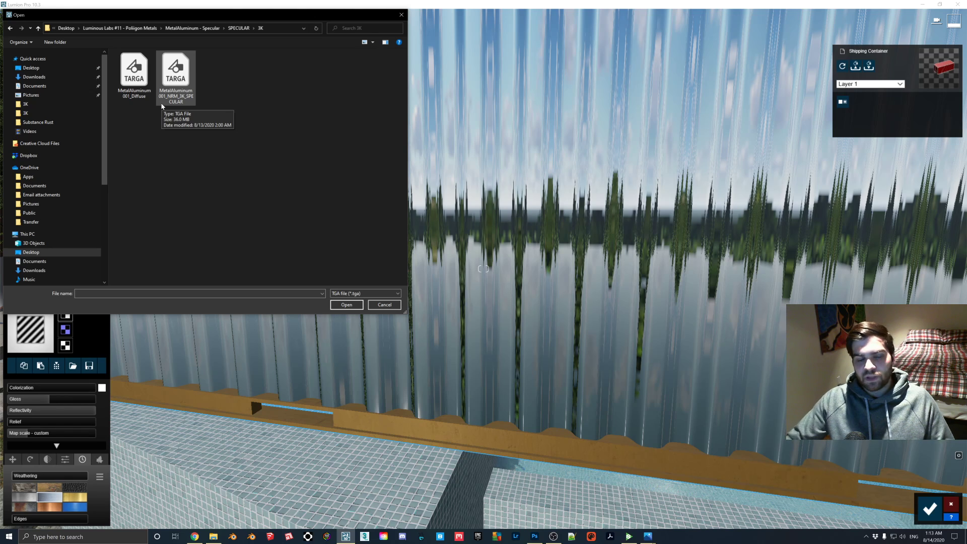
double_click(134, 73)
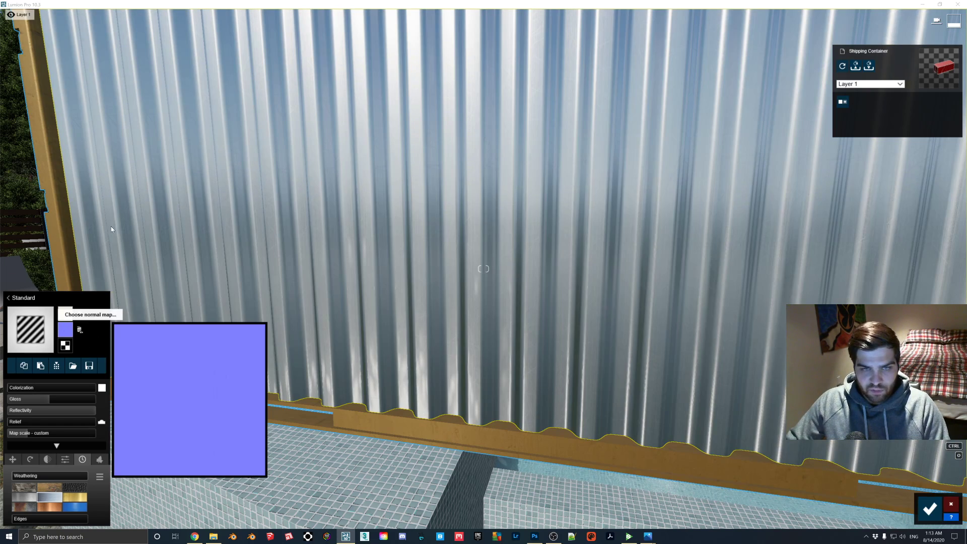
- Load MetalAluminum001_NRM_3K_SPECULAR from the MetalAluminum SPECULAR 3K folder as the wall material's normal map
left_click(79, 330)
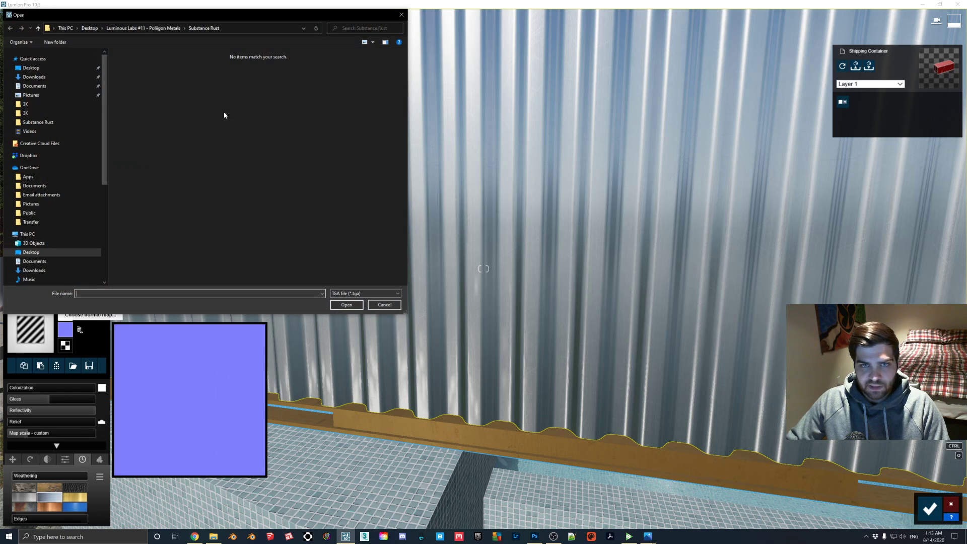
left_click(128, 29)
double_click(134, 73)
double_click(179, 74)
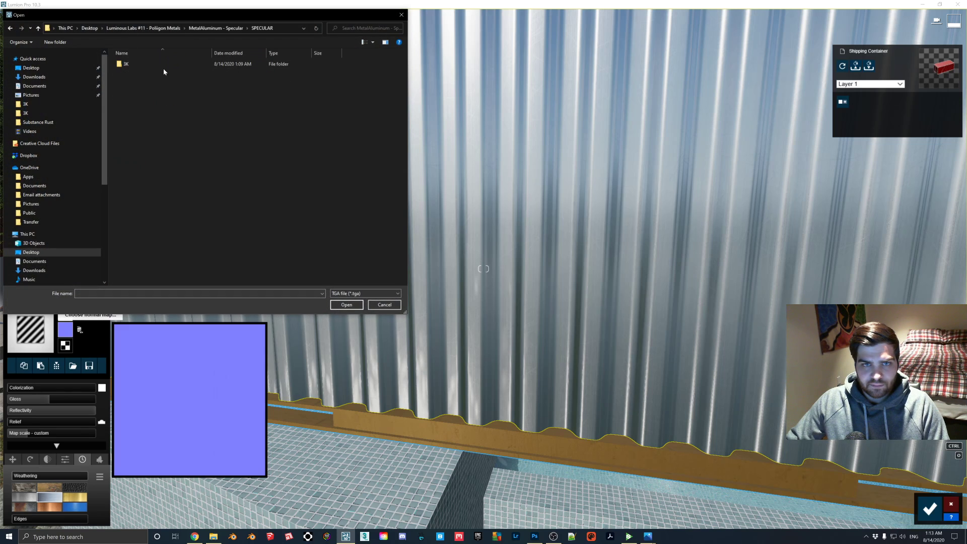
double_click(154, 67)
double_click(176, 75)
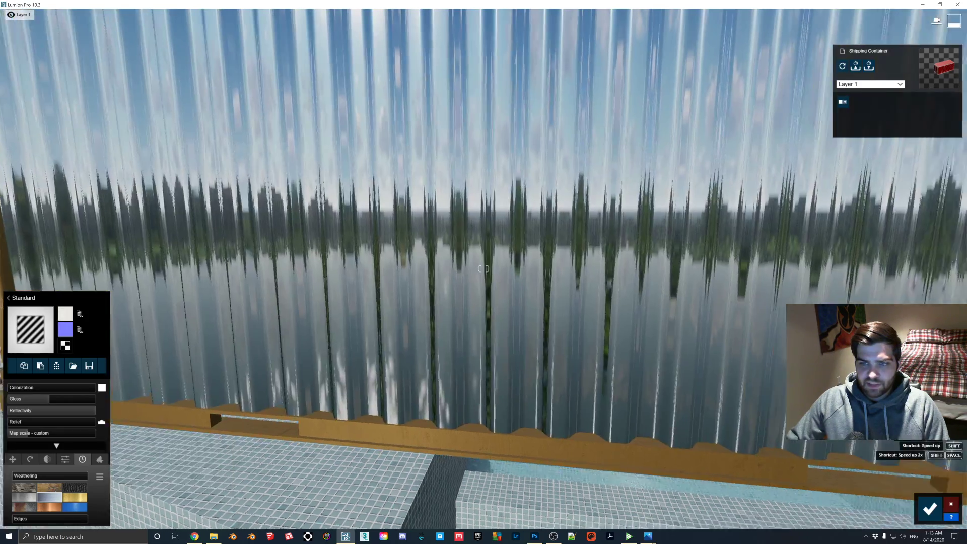
- Examine the metal finish and reflections on the container's corrugated wall from close up and from farther away
right_click_drag(488, 253, 488, 222)
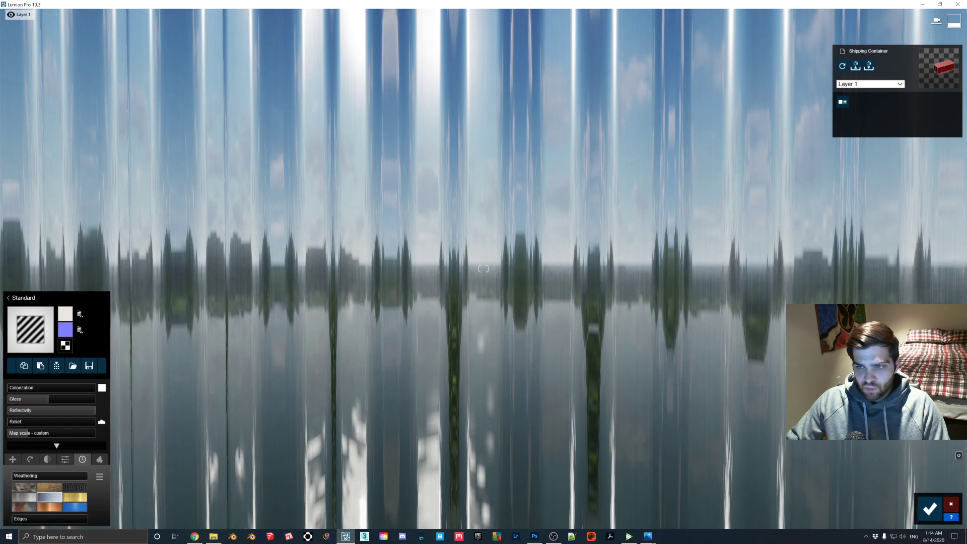
right_click_drag(316, 325, 396, 305)
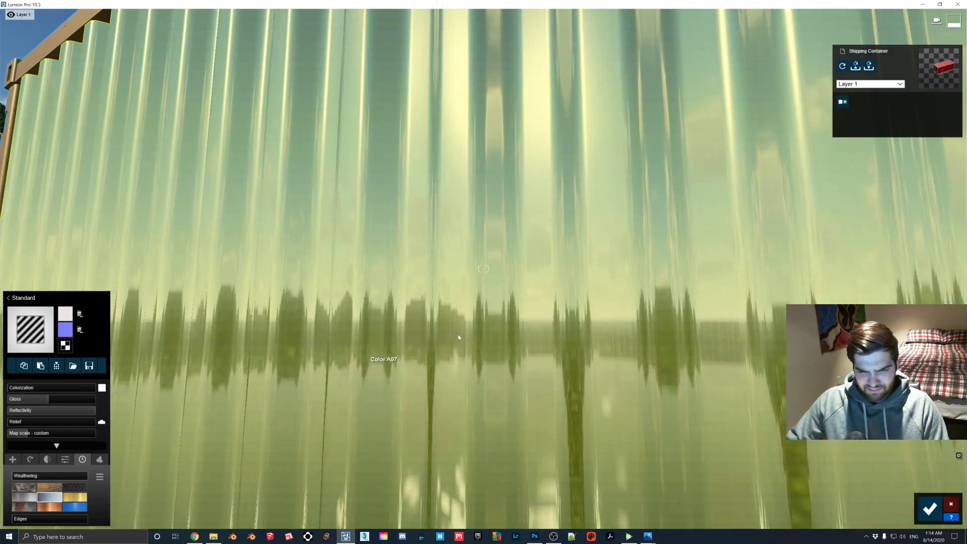
right_click_drag(535, 287, 664, 323)
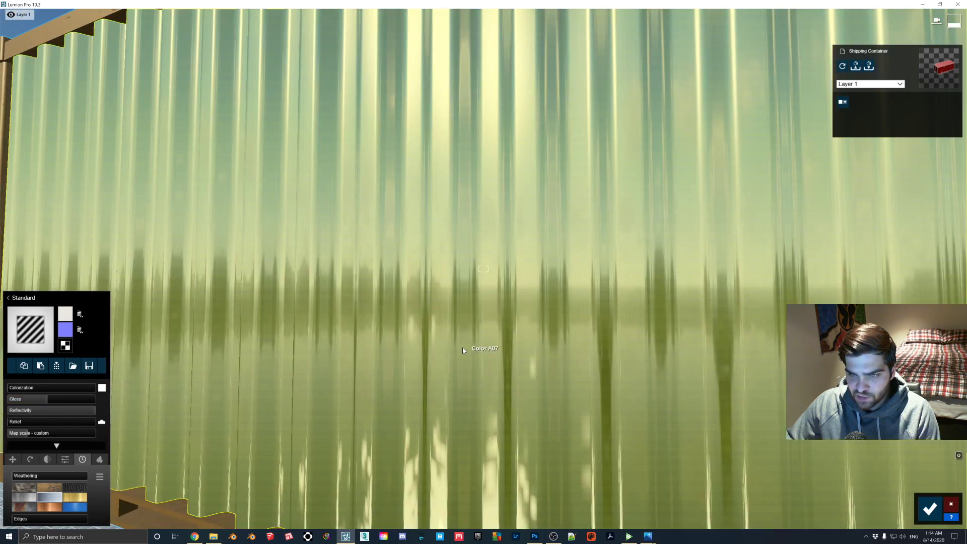
right_click_drag(462, 347, 482, 384)
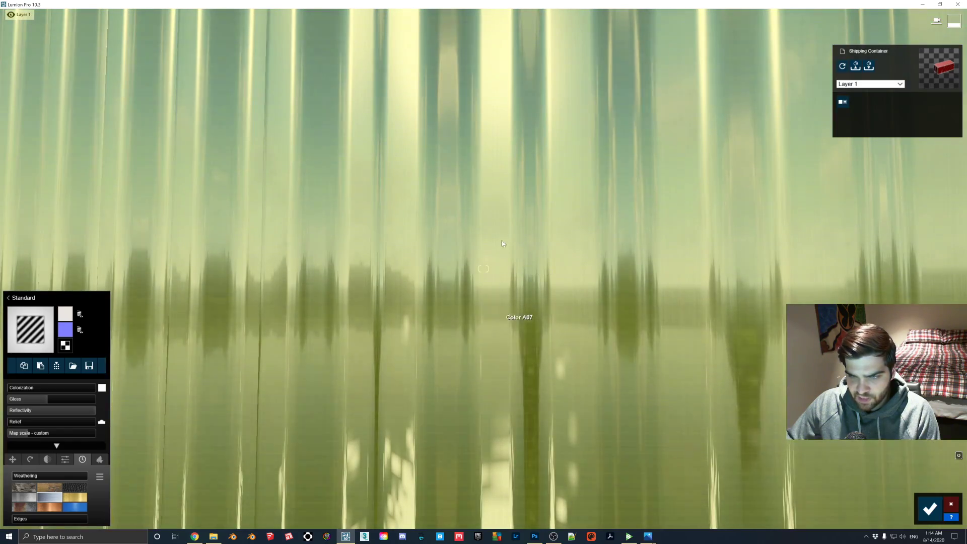
key("s")
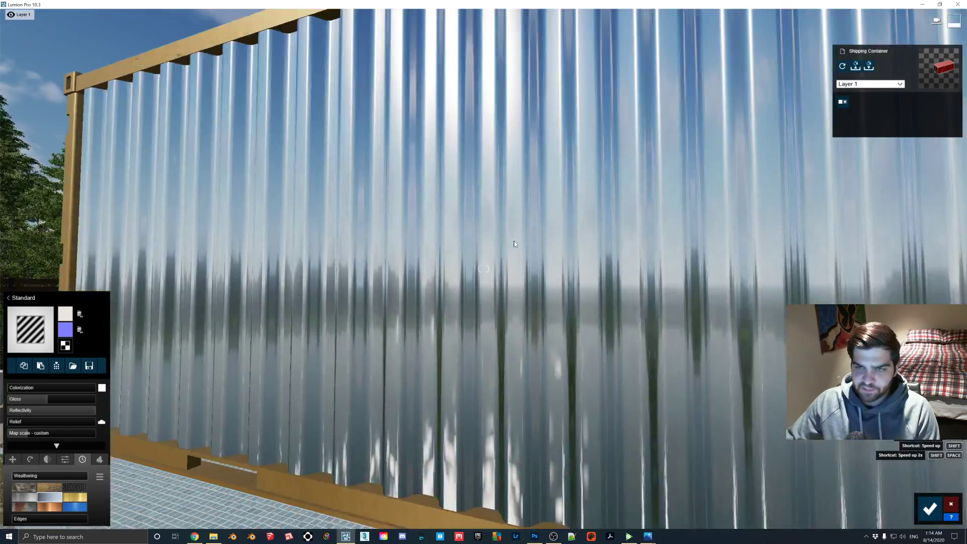
key("shift+s")
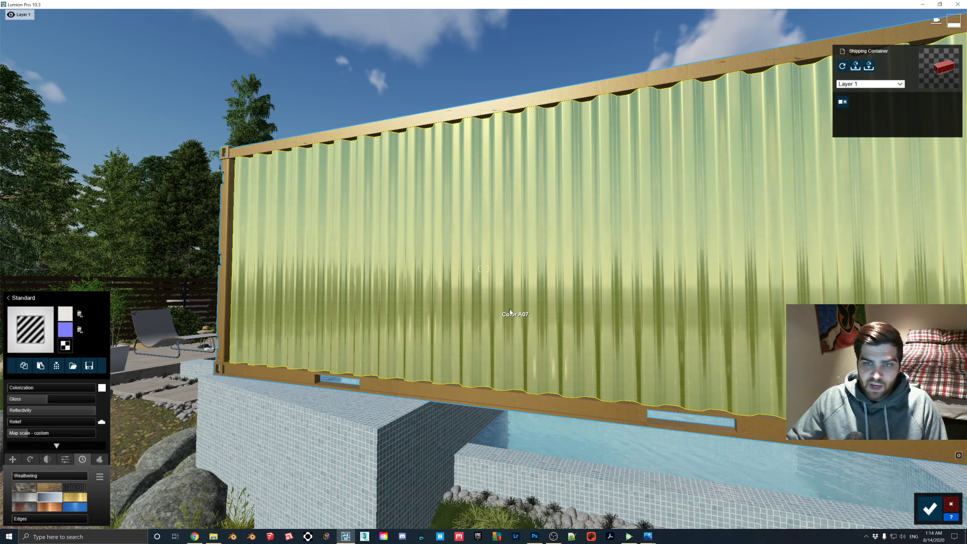
- Switch to Chrome and open the Metal Spotty Discoloration 001 texture in place of the brushed steel one
key("alt+Tab")
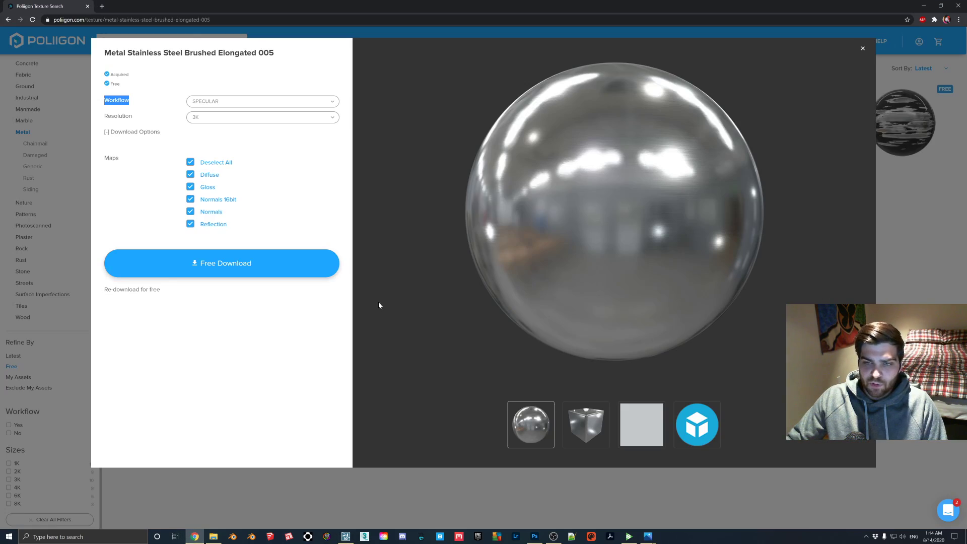
left_click(862, 48)
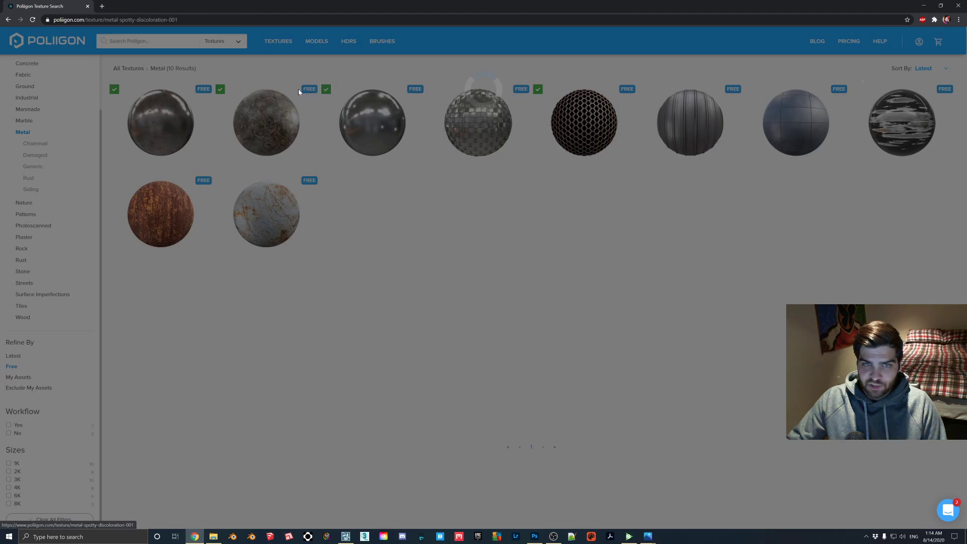
left_click(299, 91)
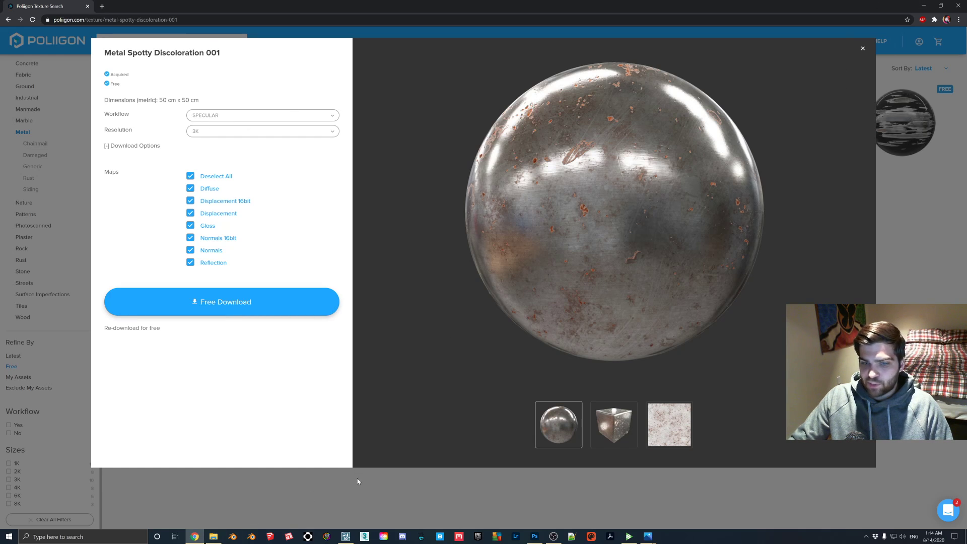
- Switch to File Explorer and open the SPECULAR 3K folder inside MetalSpottyDiscoloration - Specular
left_click(213, 536)
left_click(114, 248)
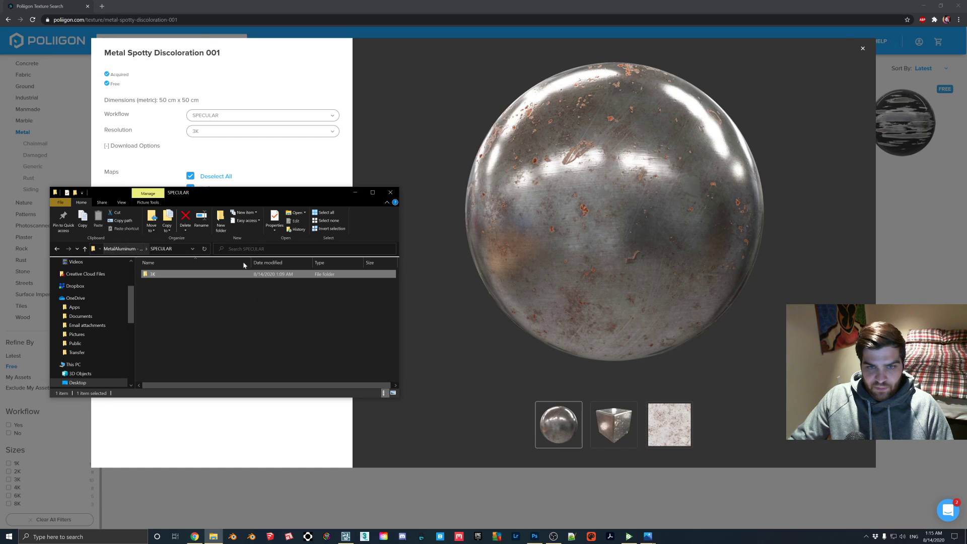
left_click(123, 248)
left_click(110, 249)
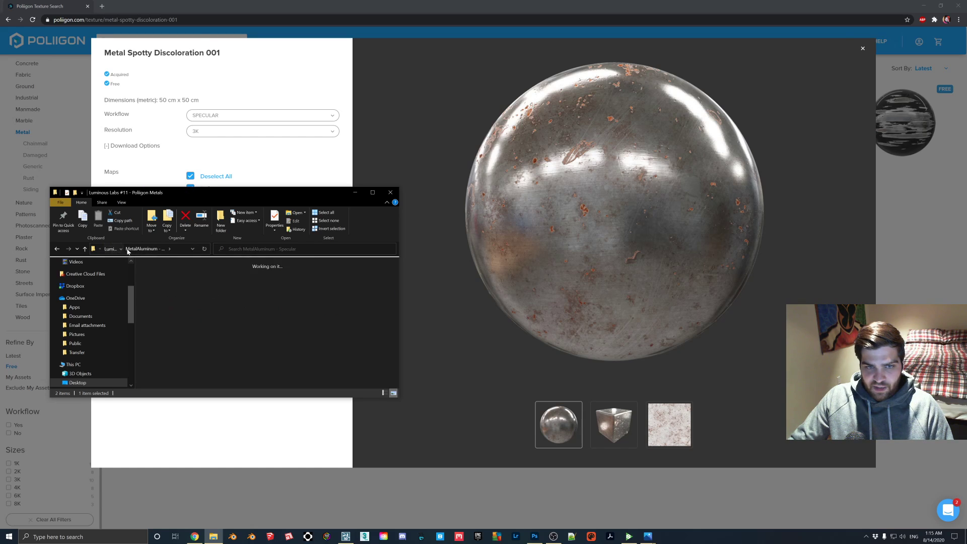
double_click(246, 283)
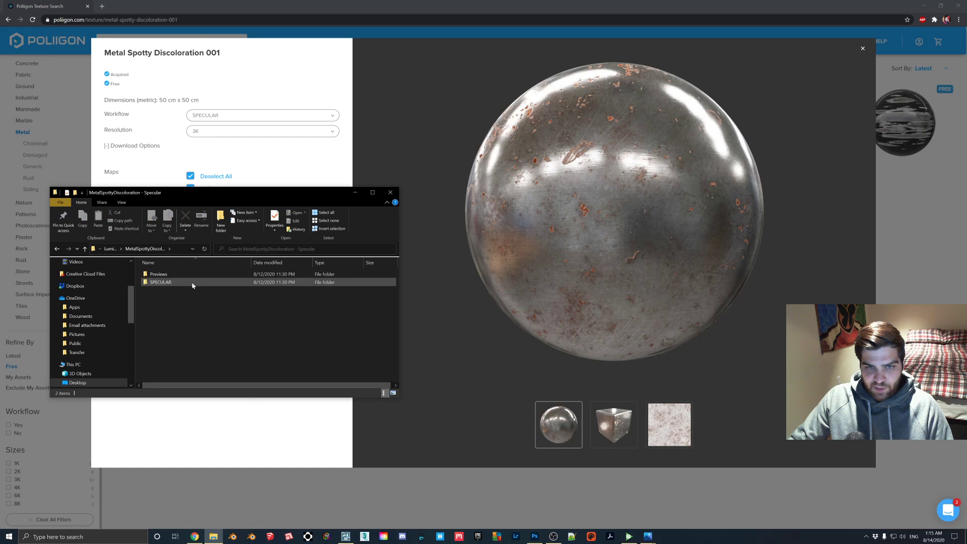
double_click(195, 281)
double_click(192, 276)
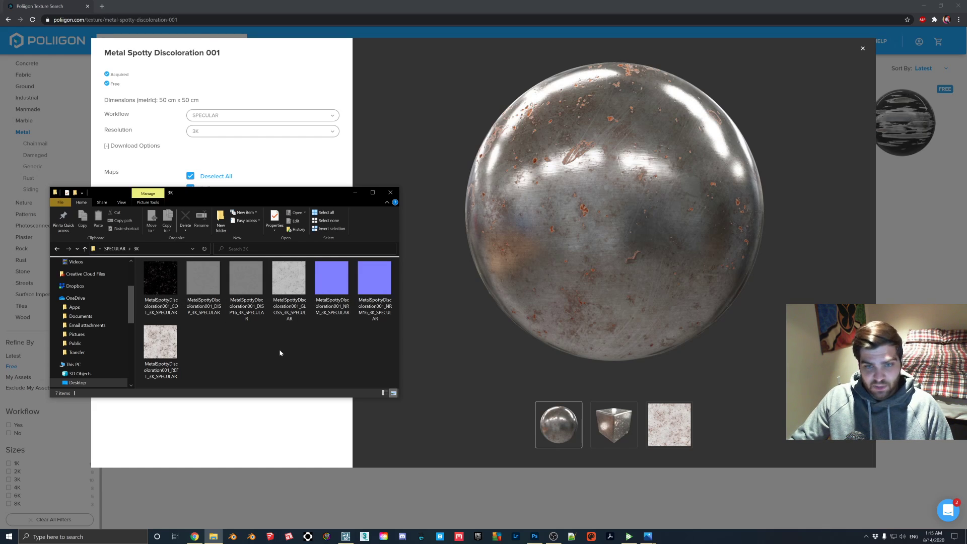
- View the MetalSpottyDiscoloration001 REFL and COL specular maps side by side for comparison
double_click(160, 343)
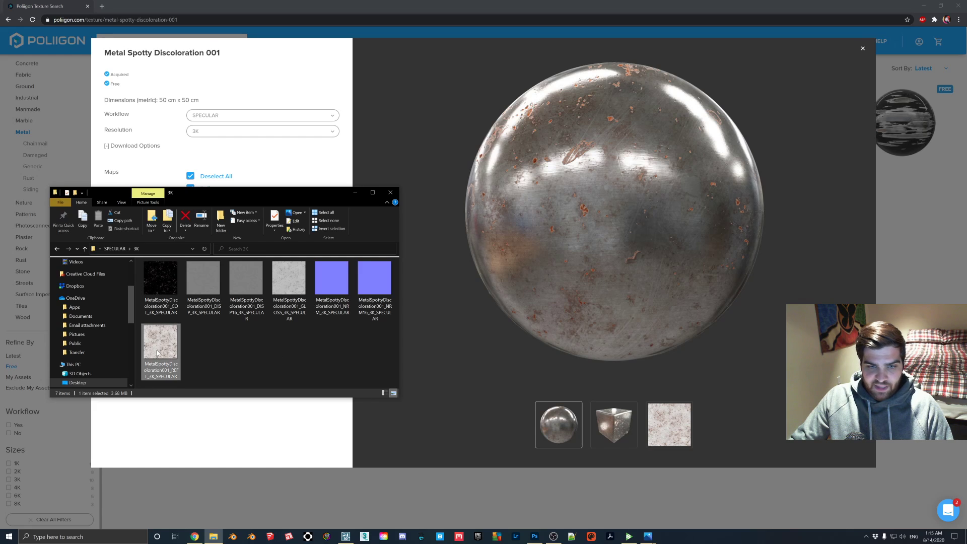
double_click(161, 277)
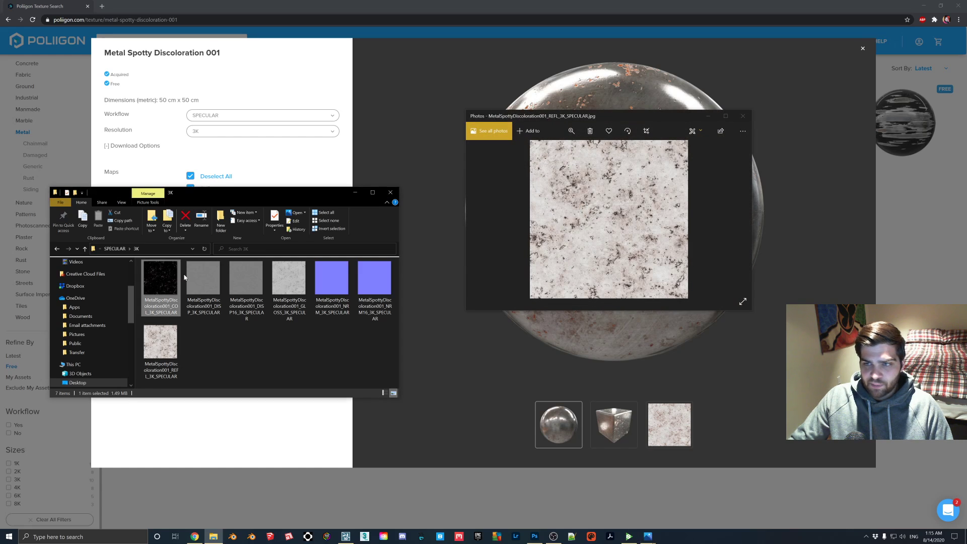
left_click_drag(632, 120, 342, 118)
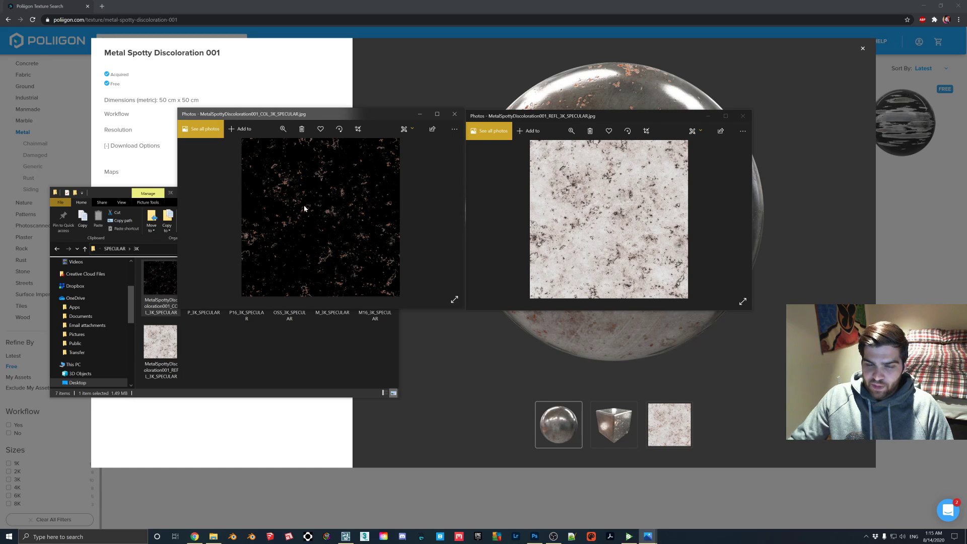
- Minimize both map previews and switch to Lumion
left_click(420, 114)
left_click(708, 116)
left_click(346, 536)
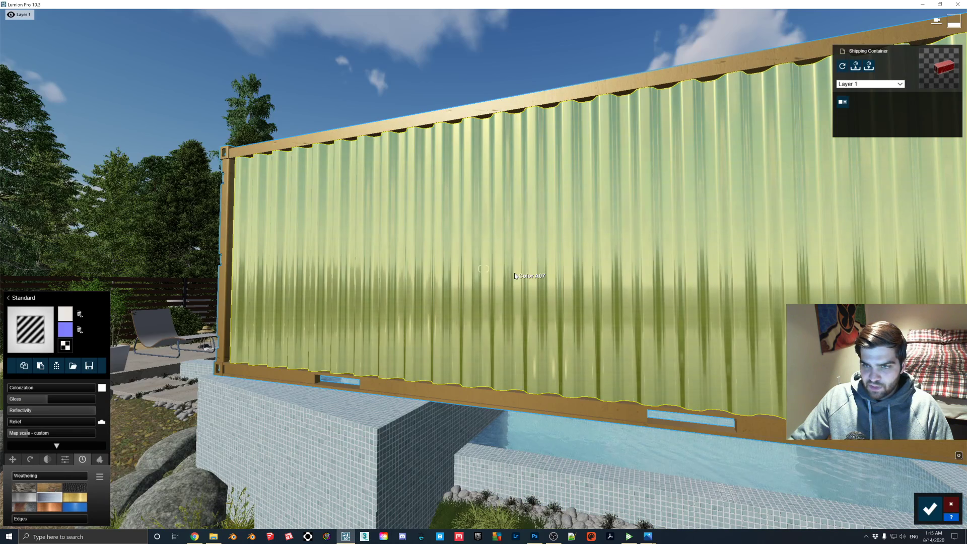
- Load MetalSpottyDiscoloration001_COL_3K_SPECULAR as the container wall's color map, with the file filter set to Texture file (image/movie)
left_click(65, 314)
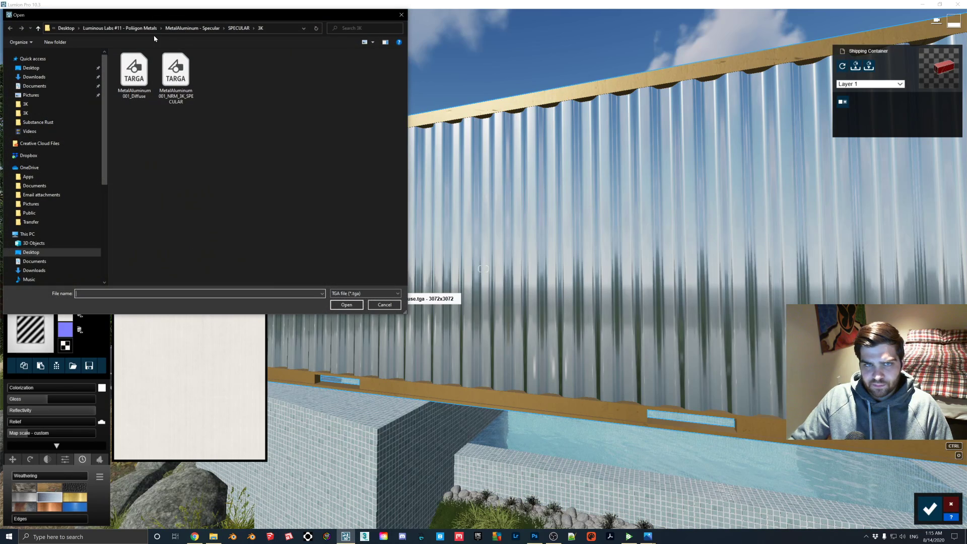
left_click(150, 28)
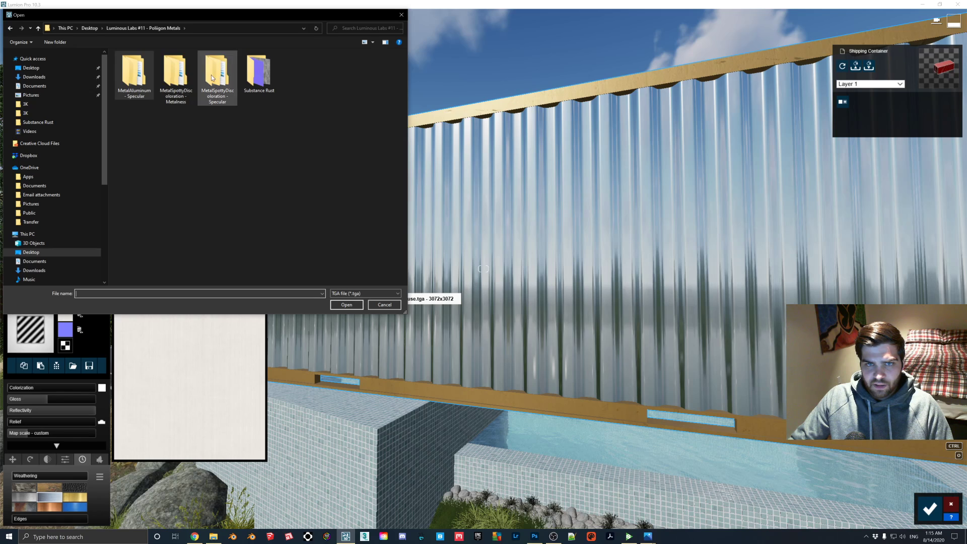
double_click(212, 78)
double_click(137, 72)
double_click(143, 66)
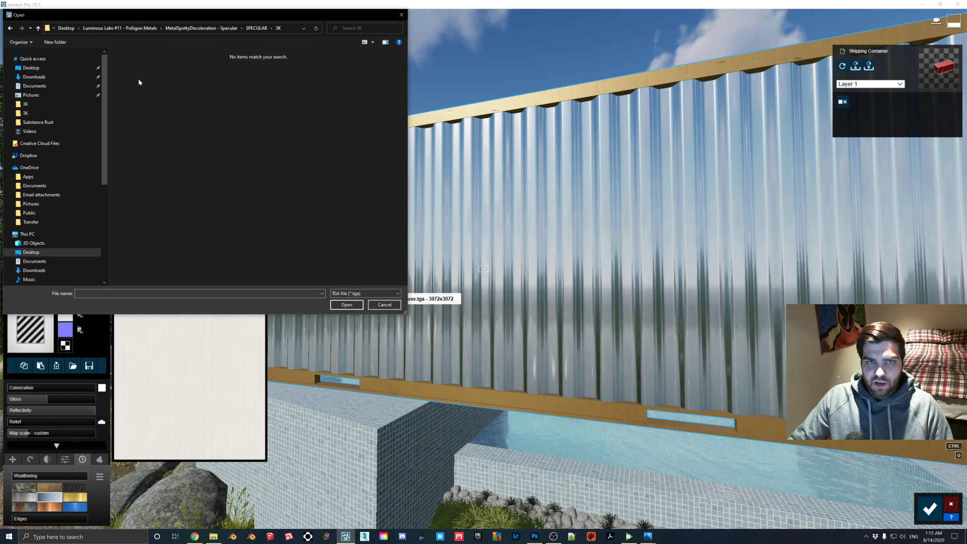
left_click(364, 293)
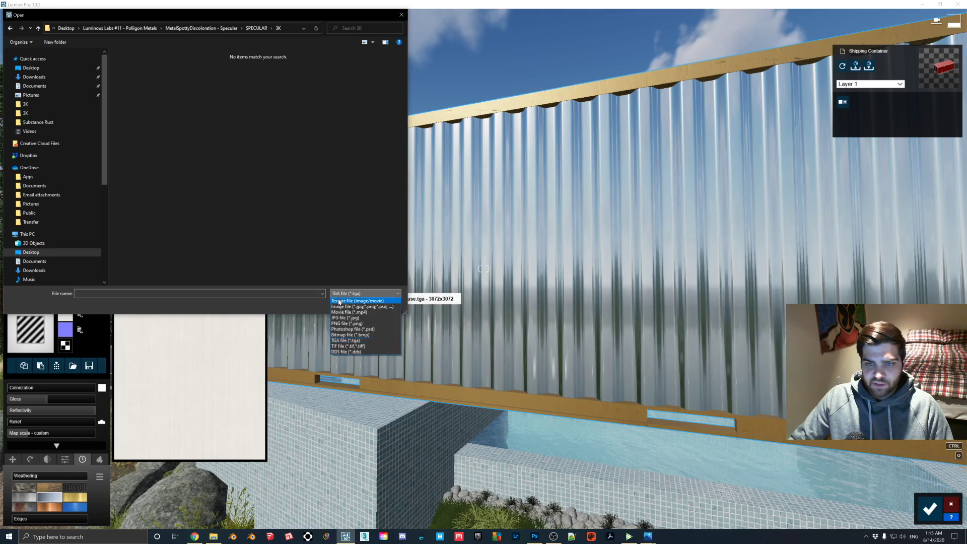
left_click(352, 302)
double_click(139, 83)
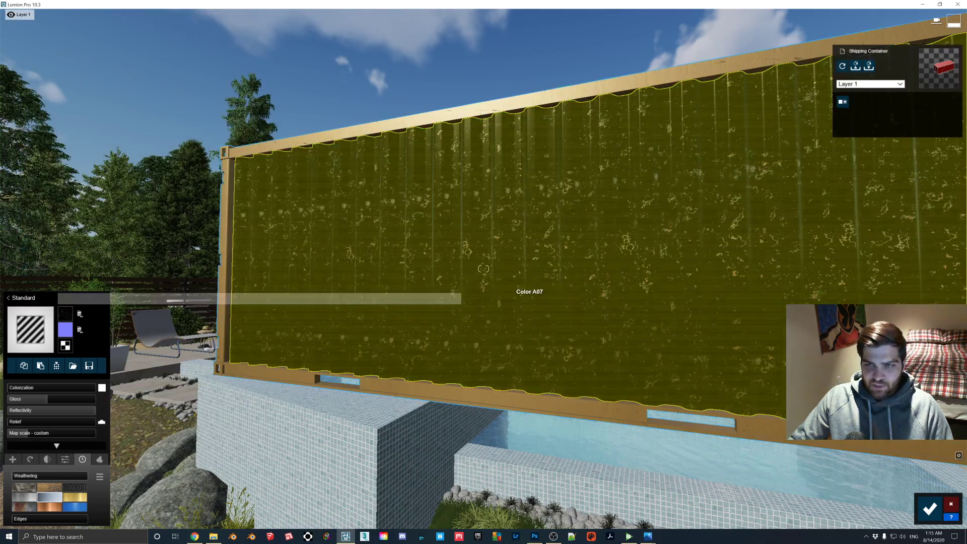
- Examine how the specular COL map looks on the corrugated wall from close up and from farther away
key("w")
key("w")
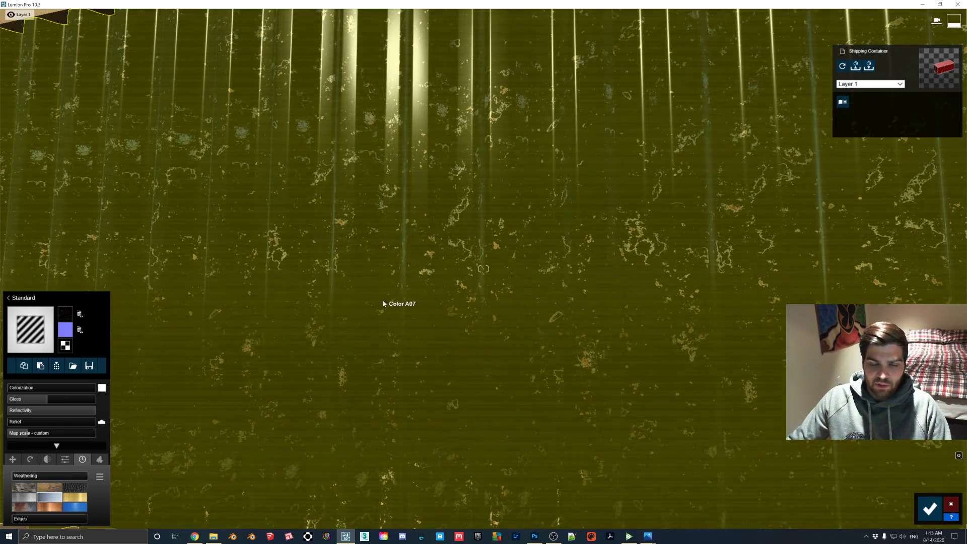
key("s")
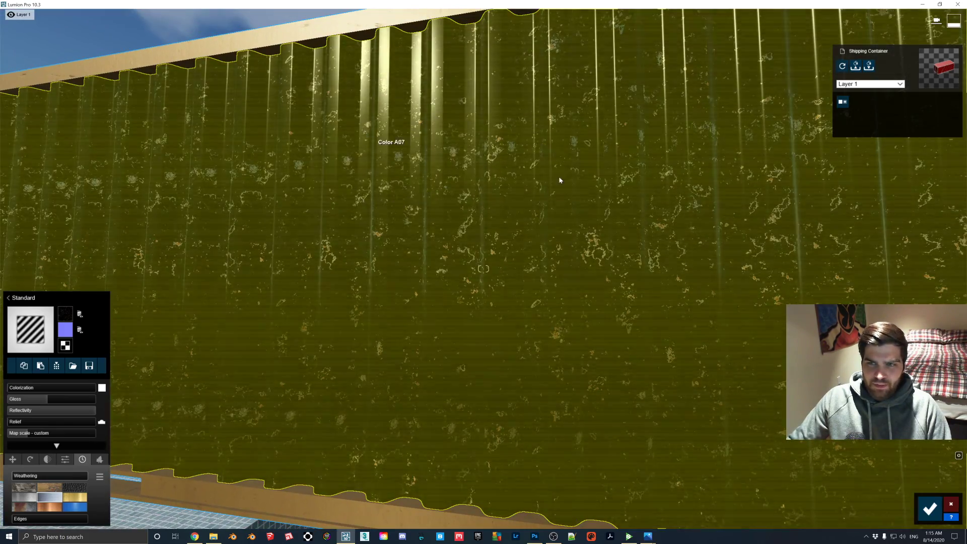
key("s")
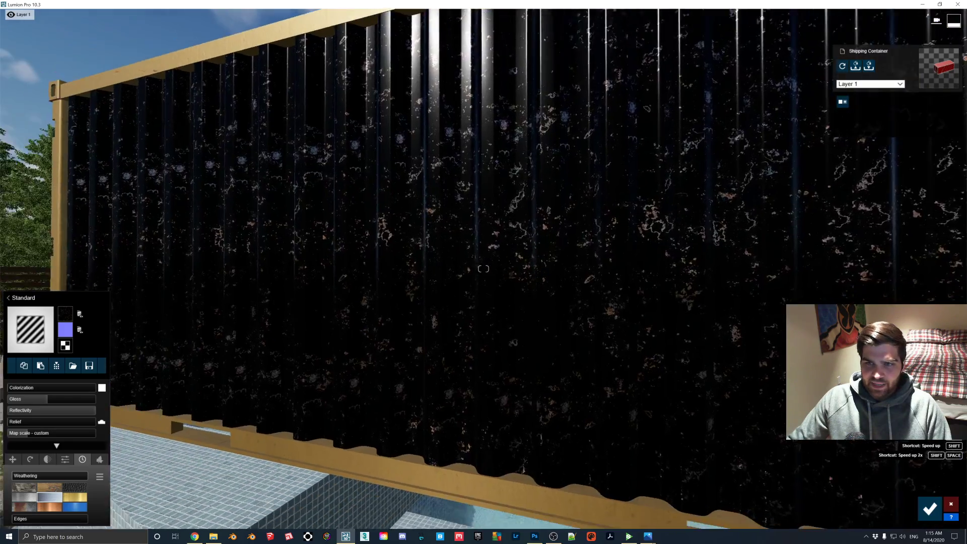
key("w")
key("s")
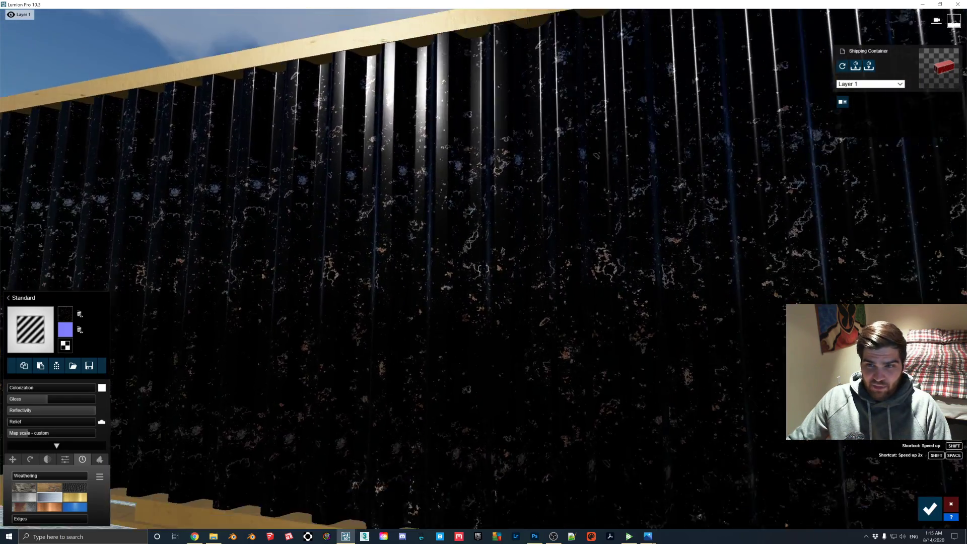
key("s")
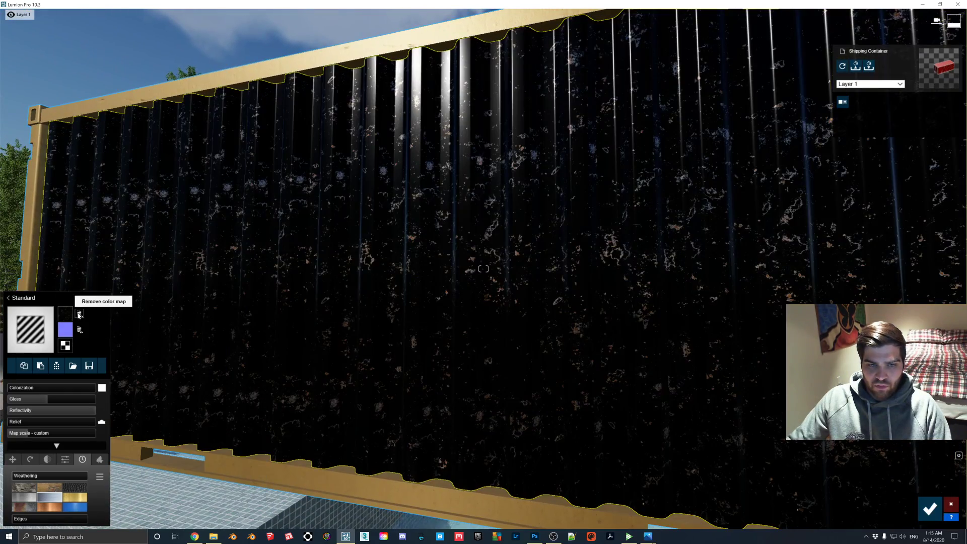
- Remove the wall's COL color map and load MetalSpottyDiscoloration001_REFL_3K_SPECULAR in its place
left_click(79, 314)
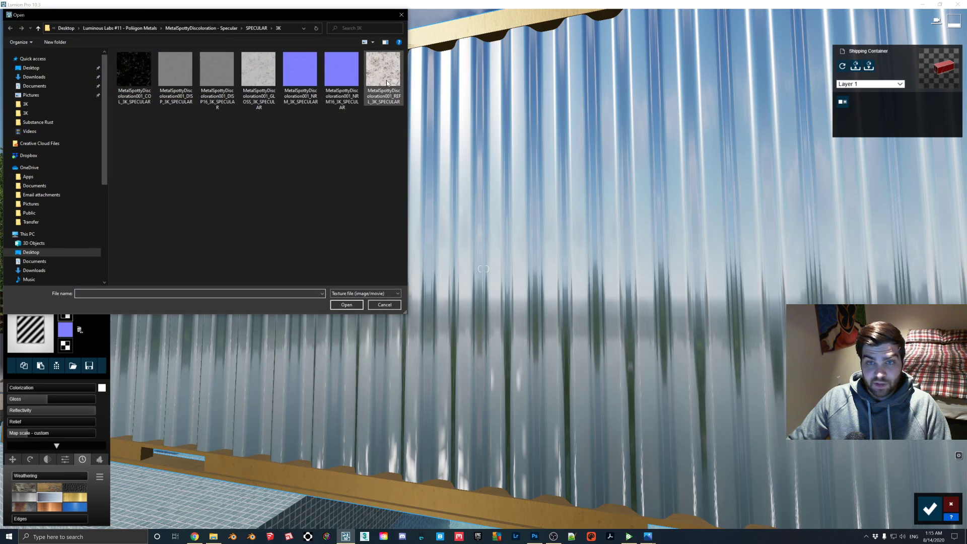
double_click(384, 70)
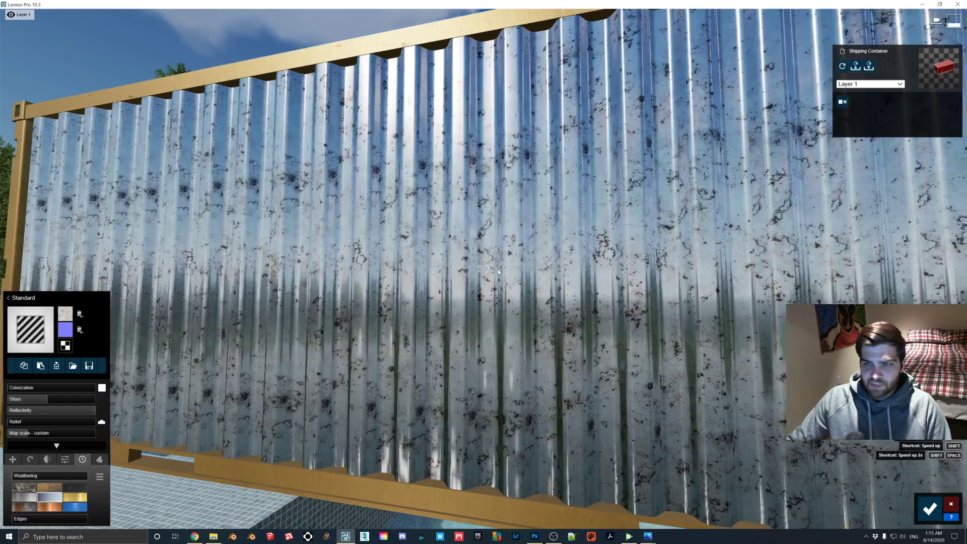
scroll(498, 268, "up", 5)
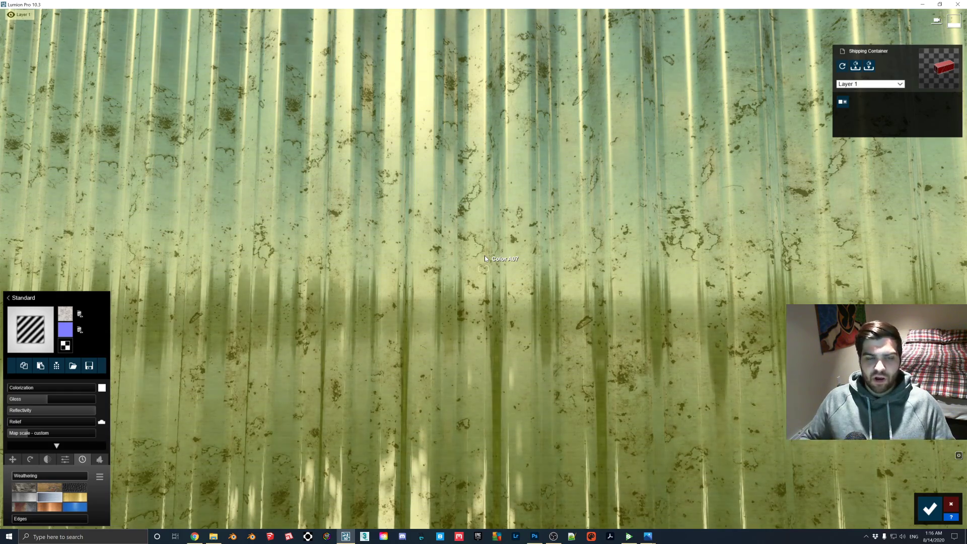
- Switch to File Explorer, compare the REFL and COL specular maps side by side, and close both previews
key("alt+Tab")
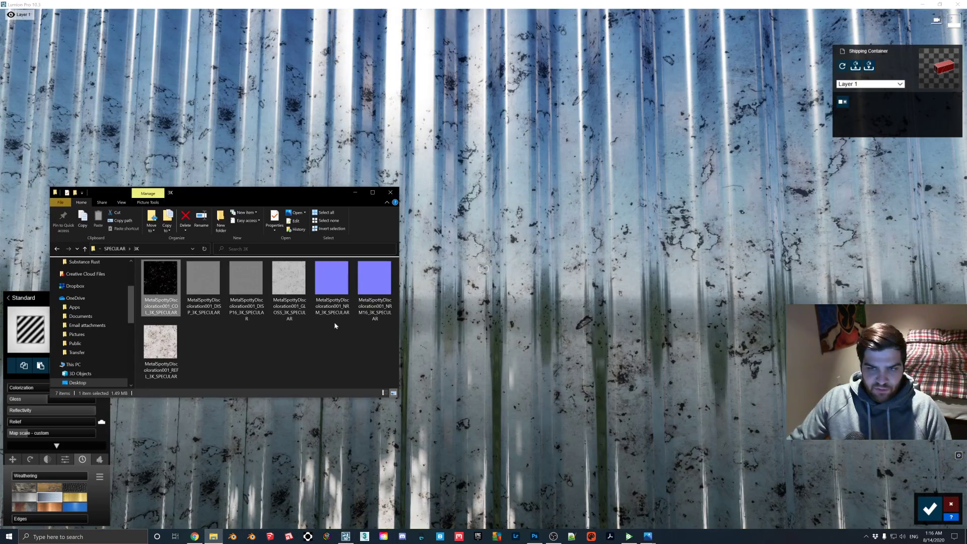
left_click(171, 343)
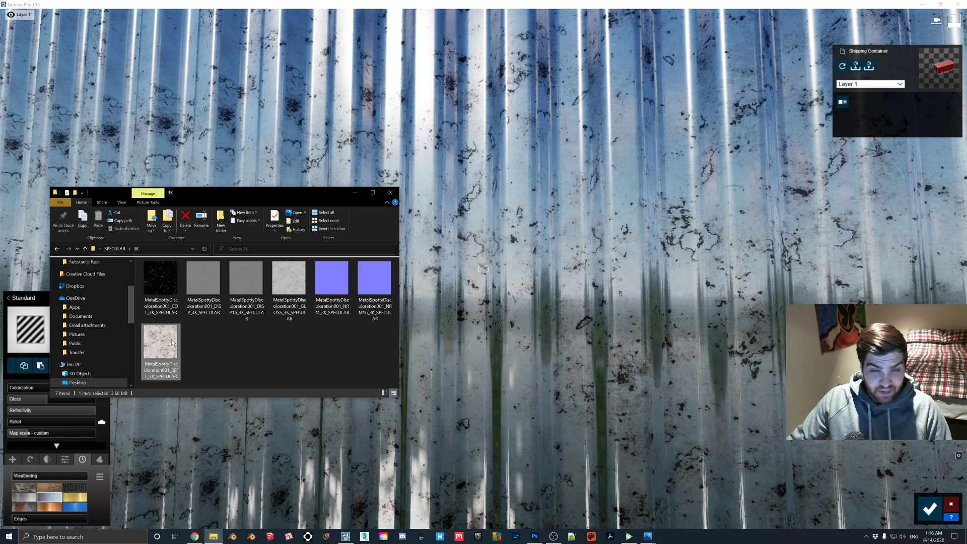
double_click(172, 343)
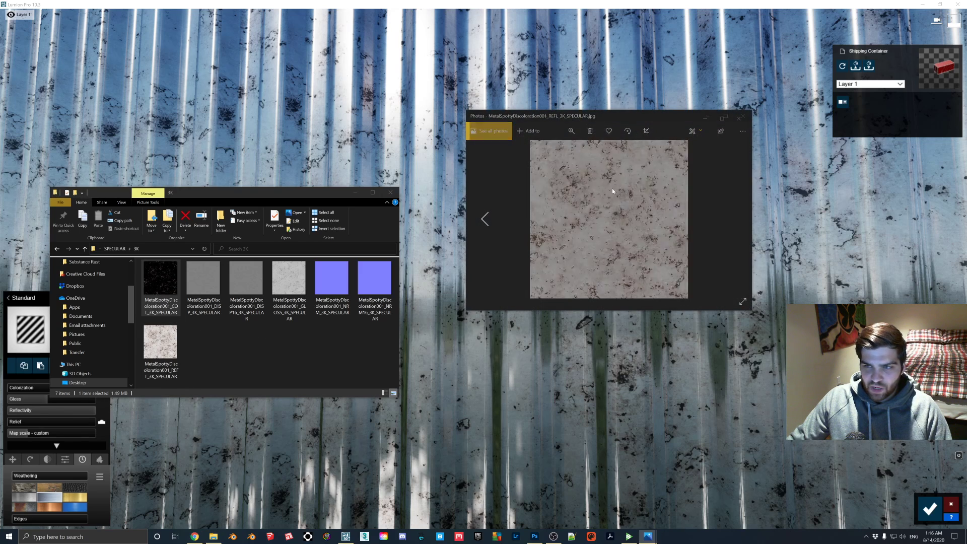
left_click_drag(628, 123, 336, 124)
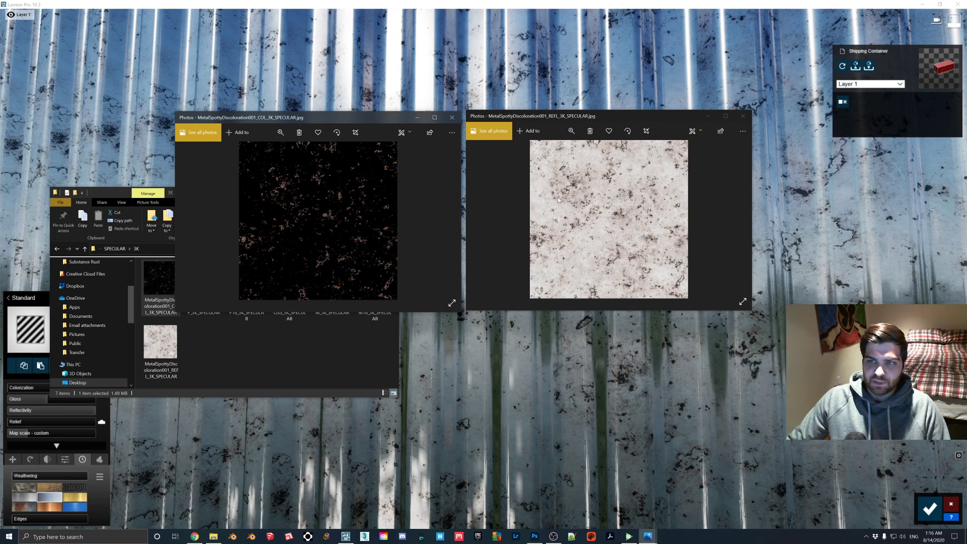
left_click(742, 116)
left_click(451, 117)
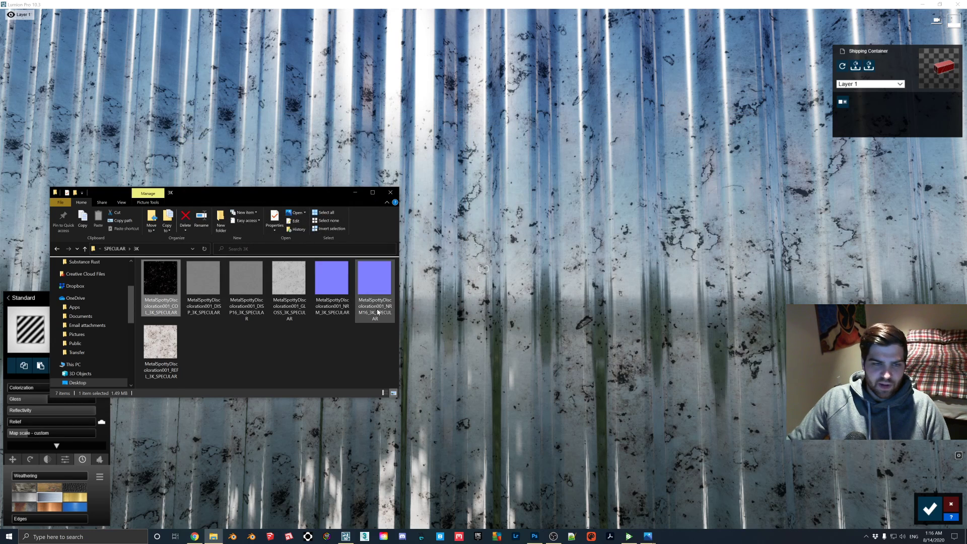
- Switch to Chrome and examine the METALNESS workflow's map list and flat texture preview for Metal Spotty Discoloration 001
left_click(195, 536)
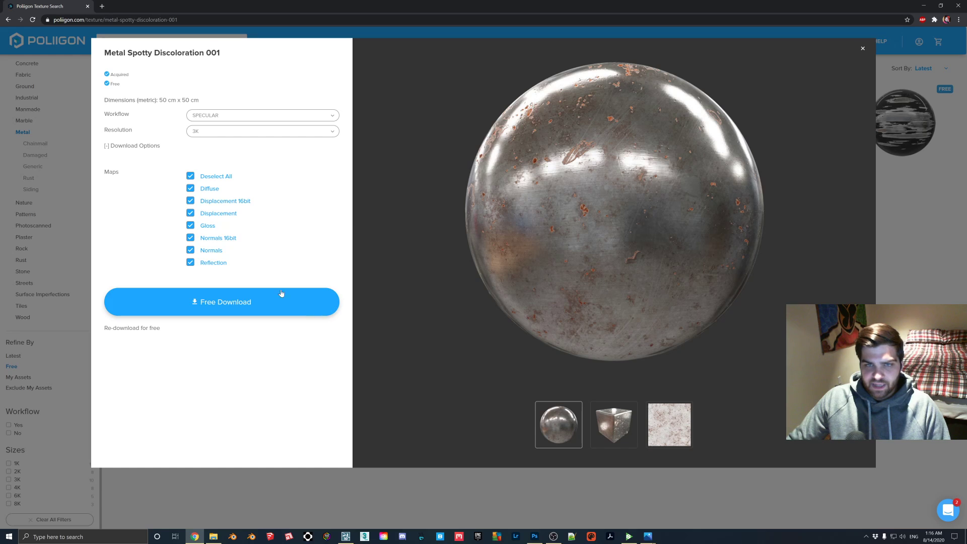
key("Escape")
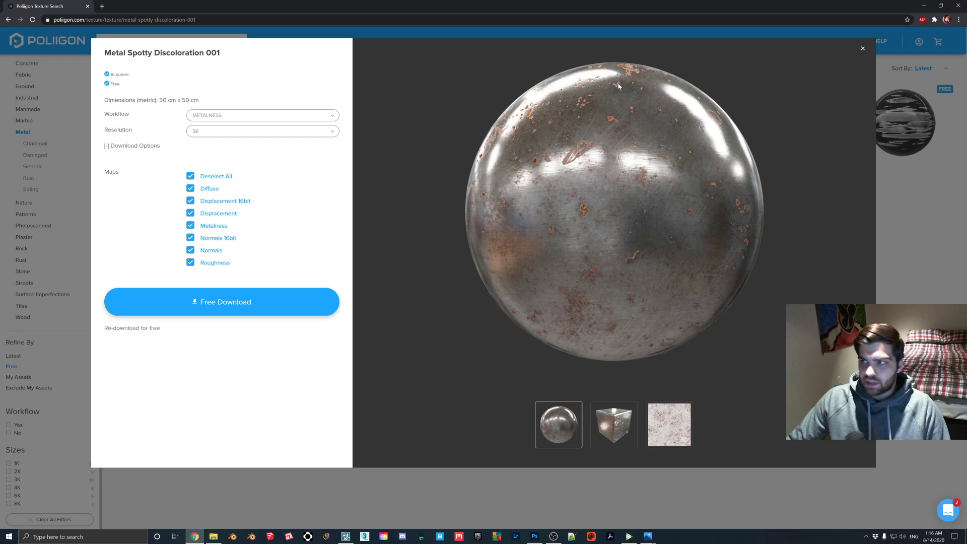
left_click(210, 190)
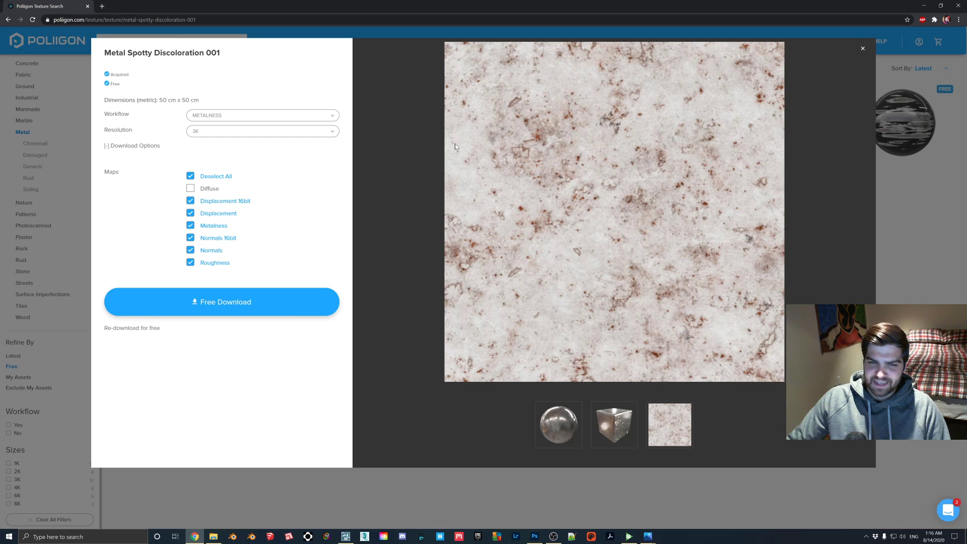
left_click(208, 191)
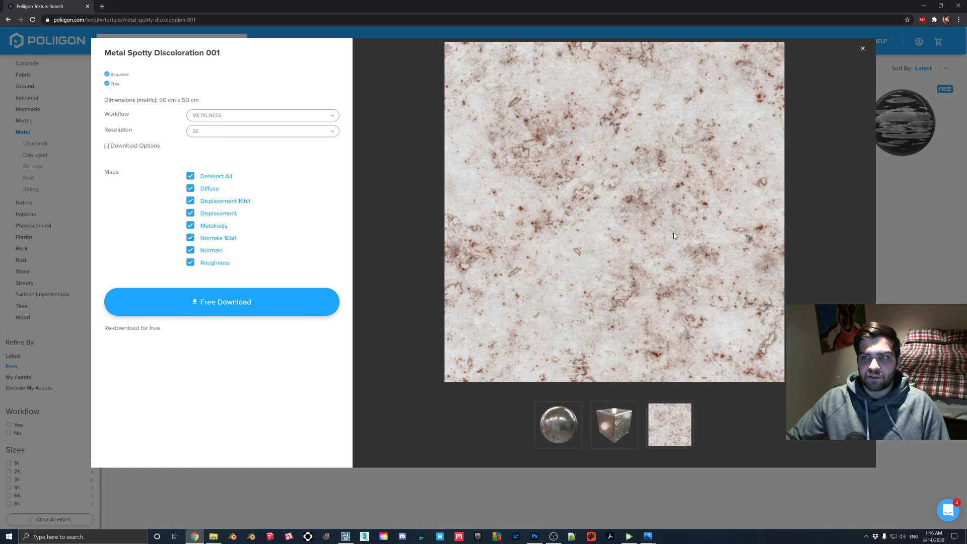
- Switch to Lumion and load MetalSpottyDiscoloration001_COREFL from the METALNESS 3K folder as the wall's color map
left_click(346, 536)
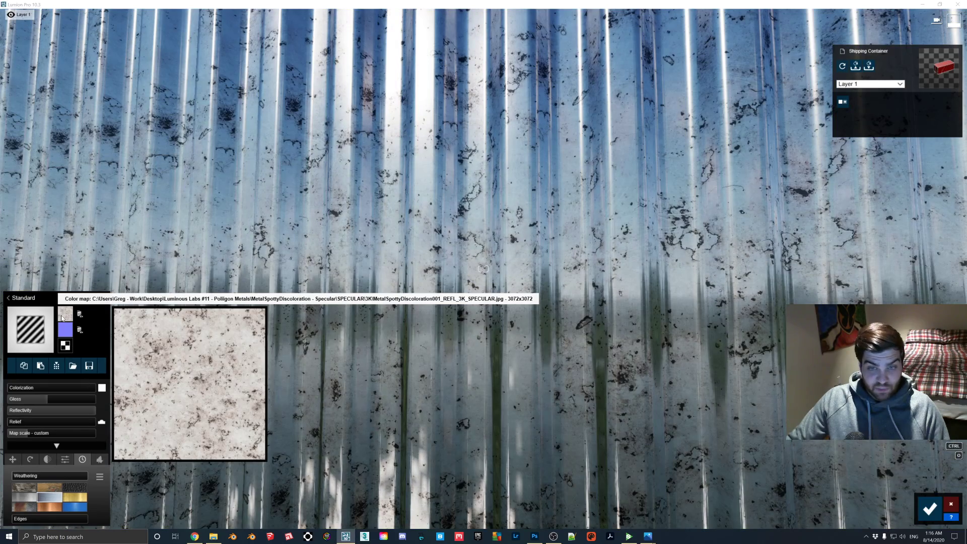
left_click(64, 316)
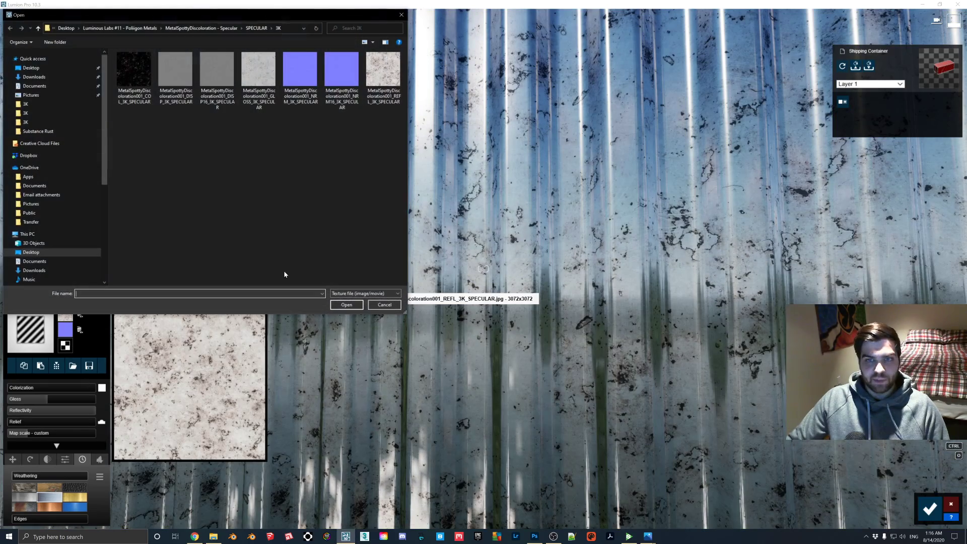
left_click(217, 28)
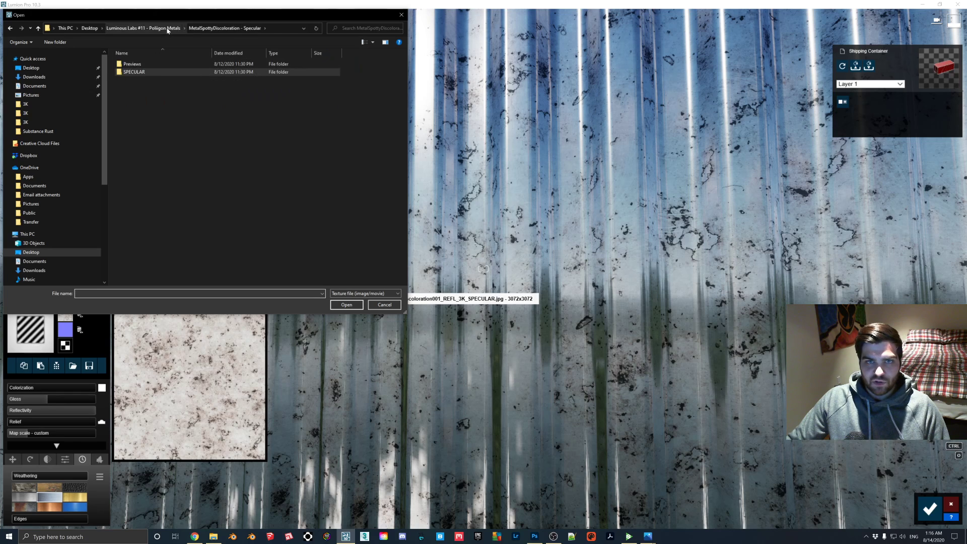
left_click(143, 28)
double_click(174, 76)
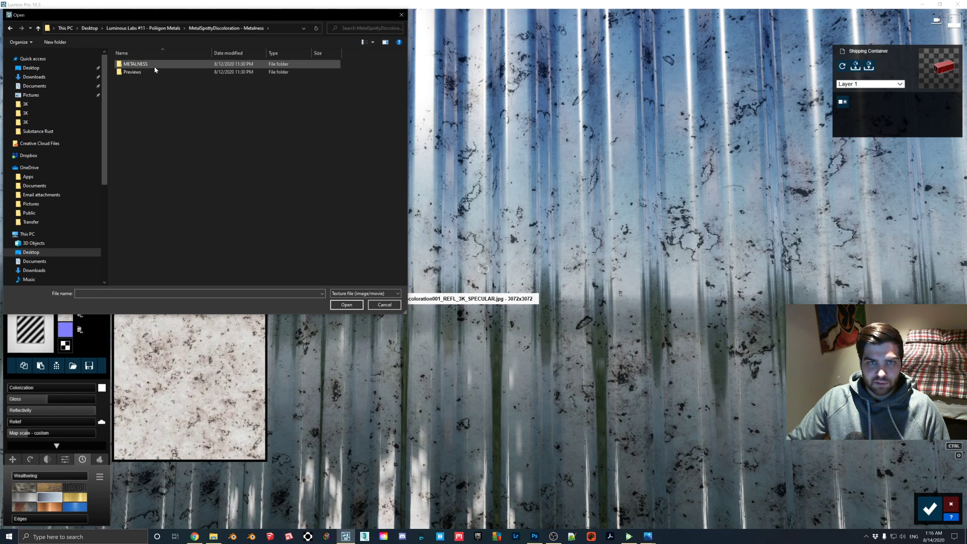
double_click(151, 65)
double_click(141, 64)
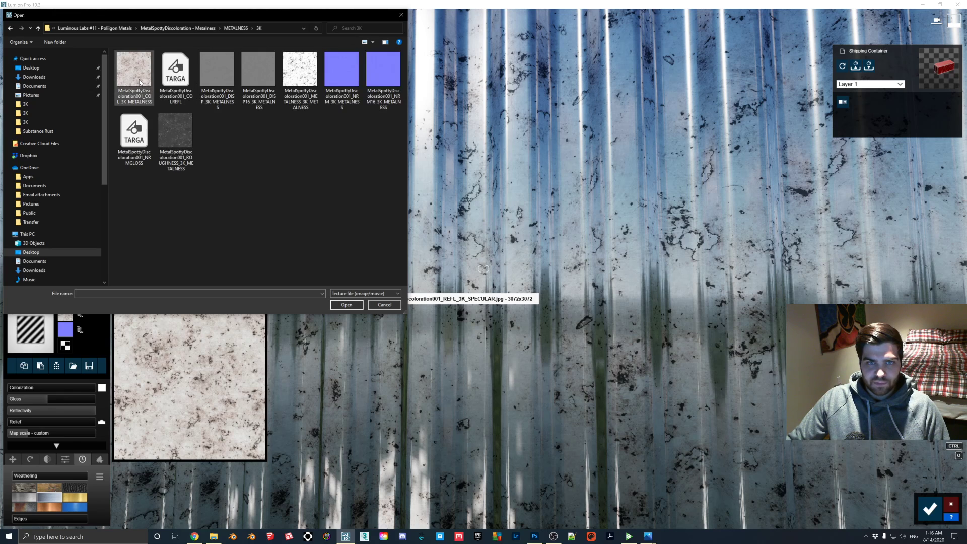
double_click(177, 76)
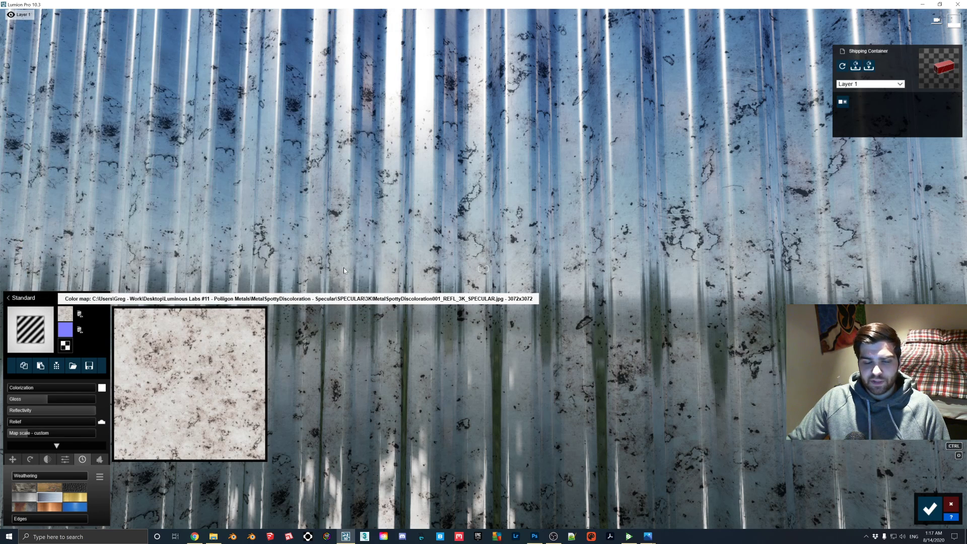
- Load MetalSpottyDiscoloration001_NRMGLOSS from the METALNESS 3K folder as the wall's normal map
left_click(79, 329)
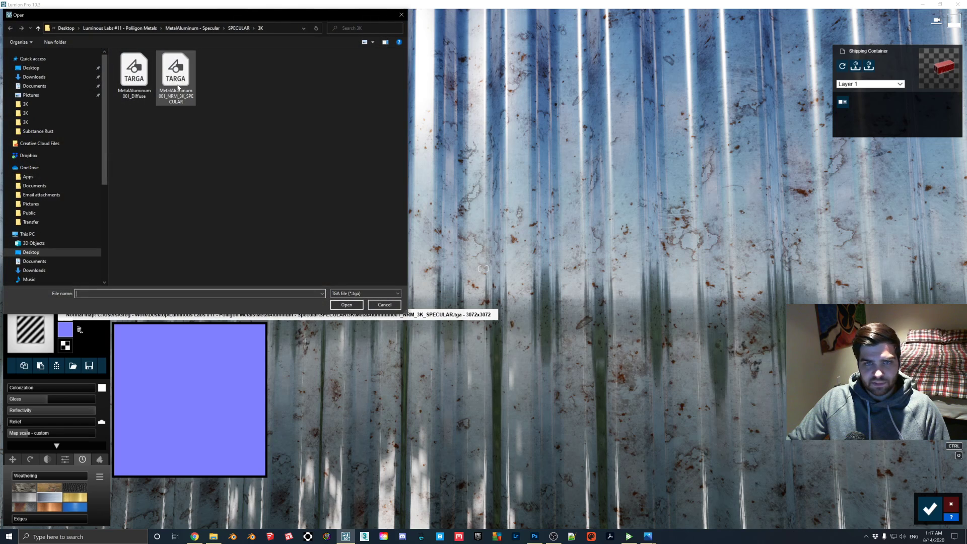
left_click(143, 27)
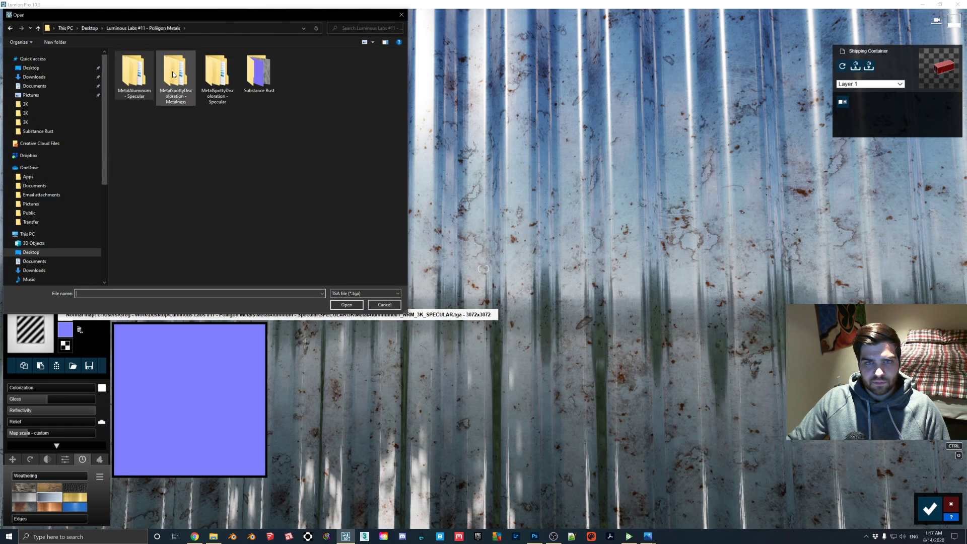
double_click(172, 76)
double_click(159, 67)
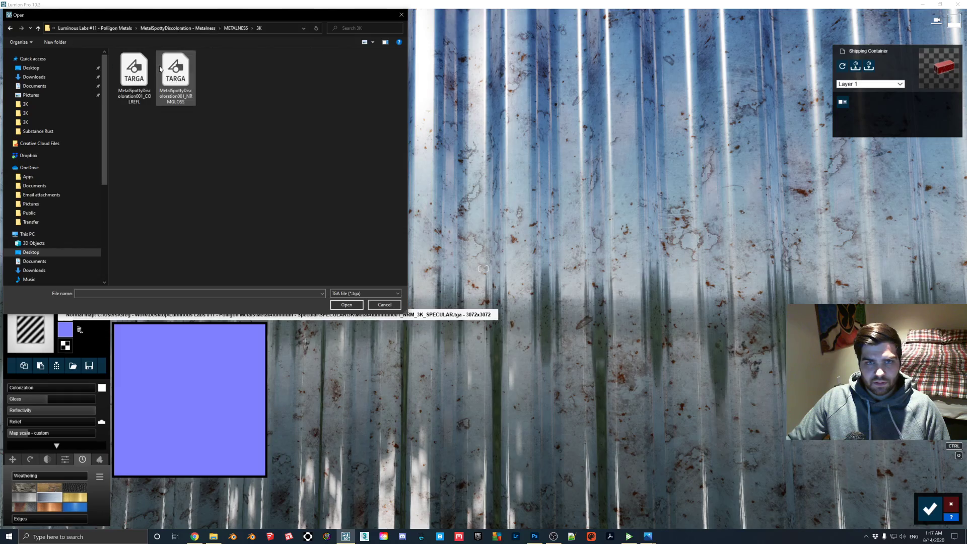
double_click(178, 73)
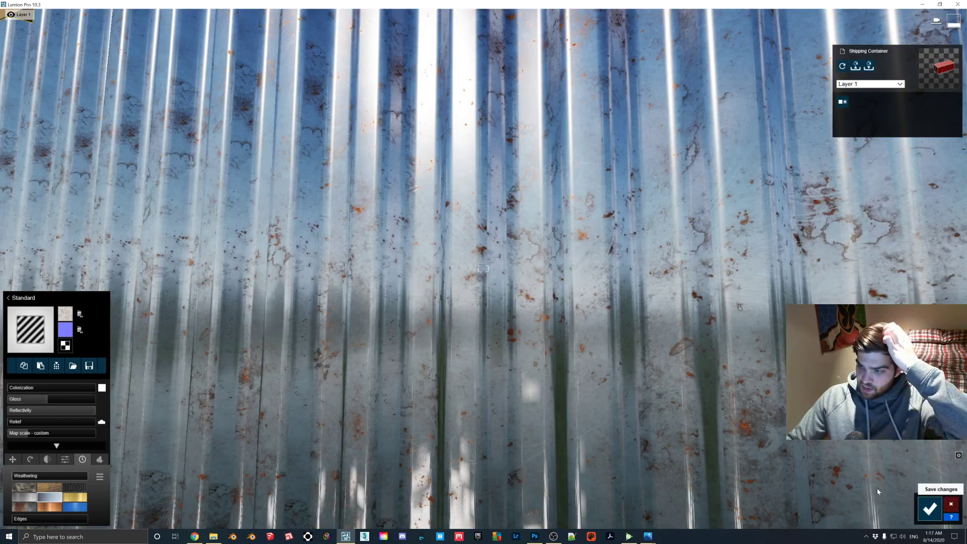
- Save the container's material changes and open Photo mode
left_click(929, 508)
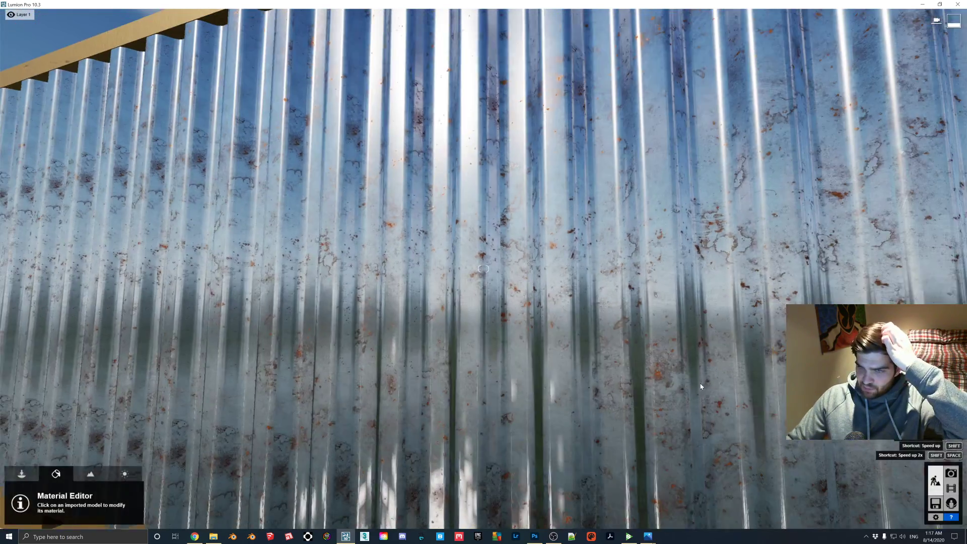
left_click(951, 474)
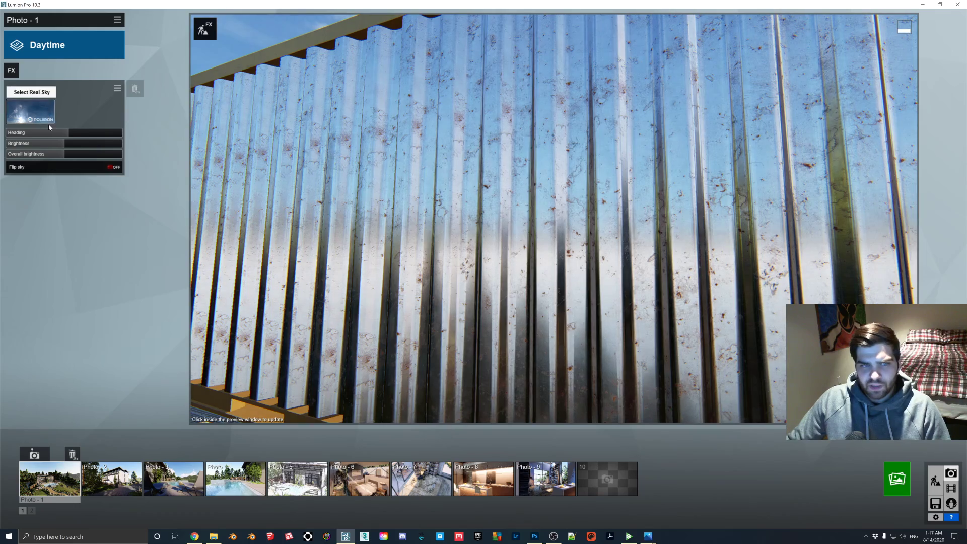
- Adjust the Real Skies heading in Photo mode, then return to Build mode and open the corrugated wall's material
mouse_move(63, 135)
left_mouse_down()
mouse_move(101, 138)
mouse_move(65, 139)
mouse_move(80, 139)
left_mouse_up()
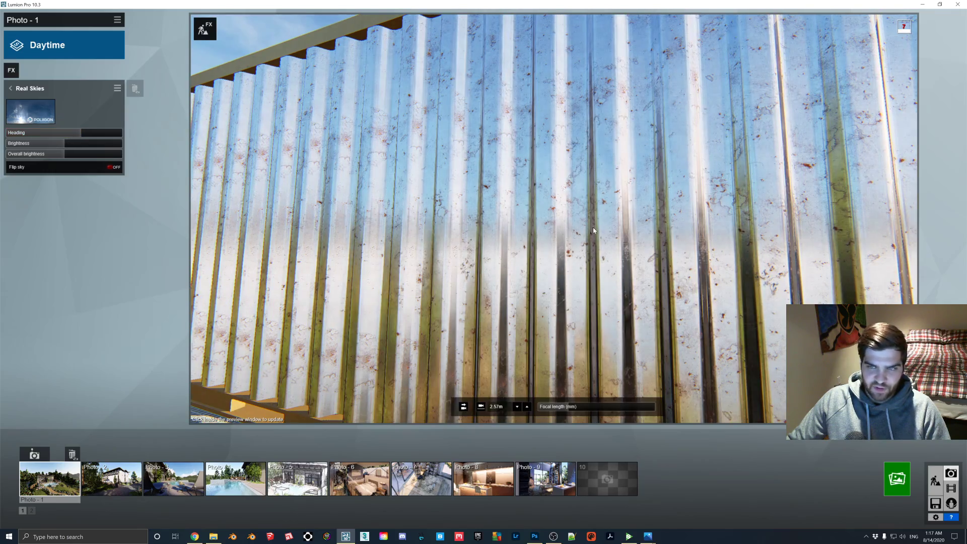
left_click(935, 480)
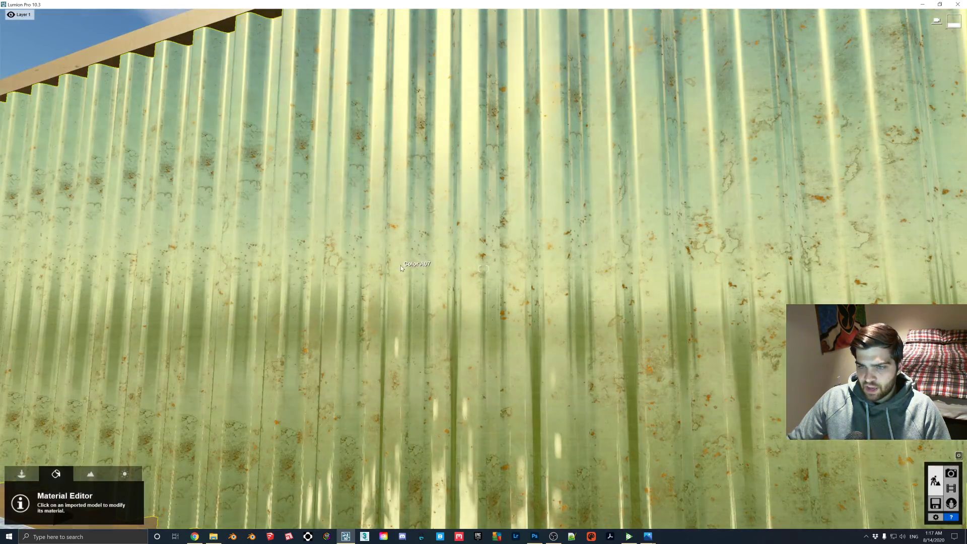
scroll(464, 254, "down", 10)
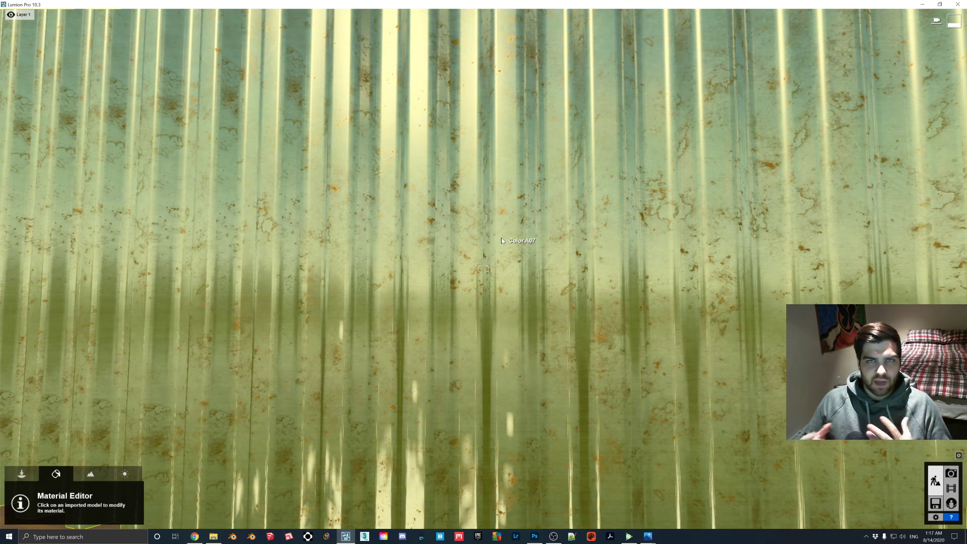
left_click(500, 239)
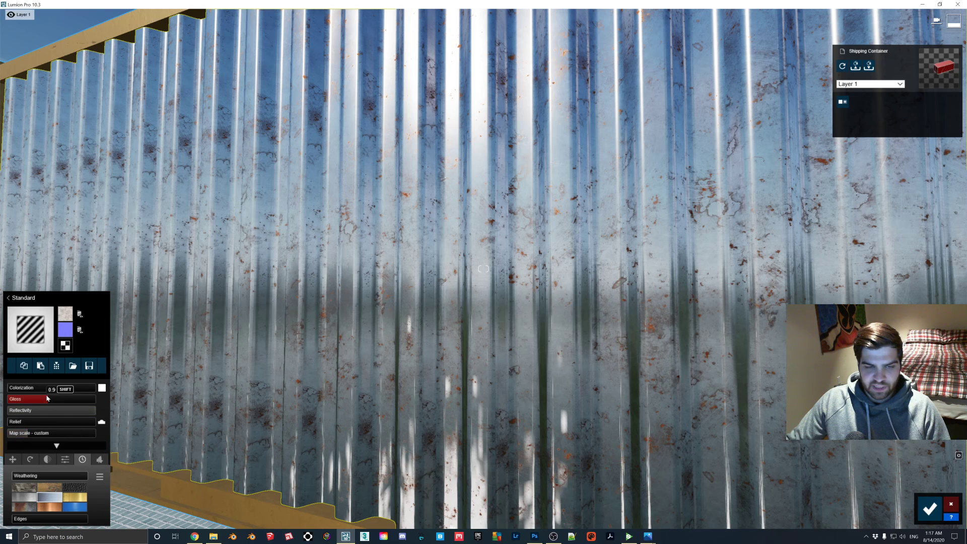
- Try the wall material's gloss at zero, 1.0, 1.8 and the maximum to compare the reflections
left_click_drag(50, 402, 8, 401)
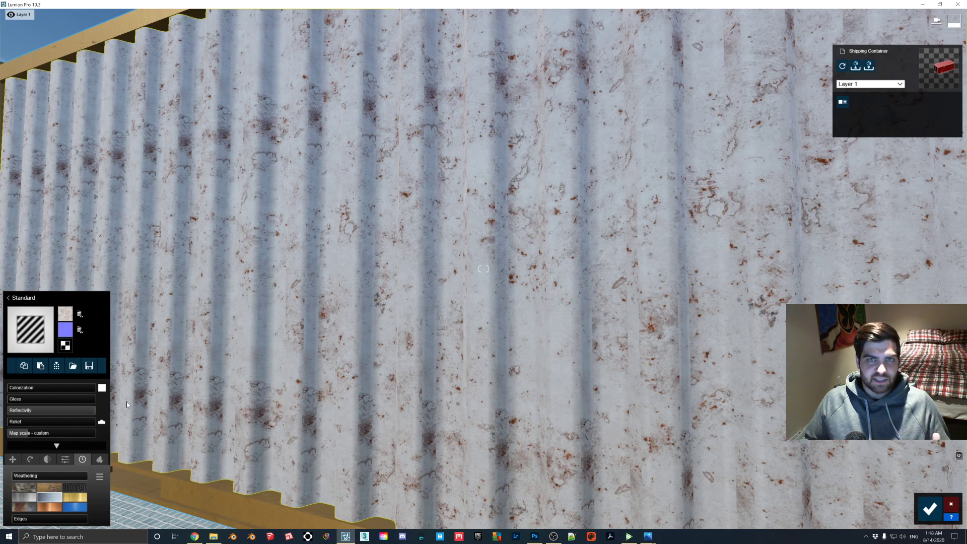
left_click(51, 403)
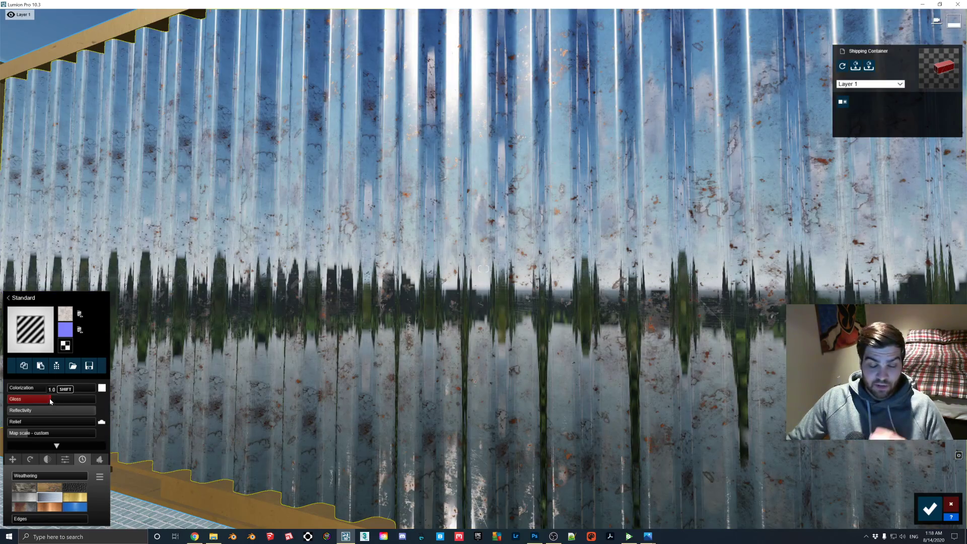
mouse_move(48, 401)
left_mouse_down()
mouse_move(9, 398)
mouse_move(58, 401)
left_mouse_up()
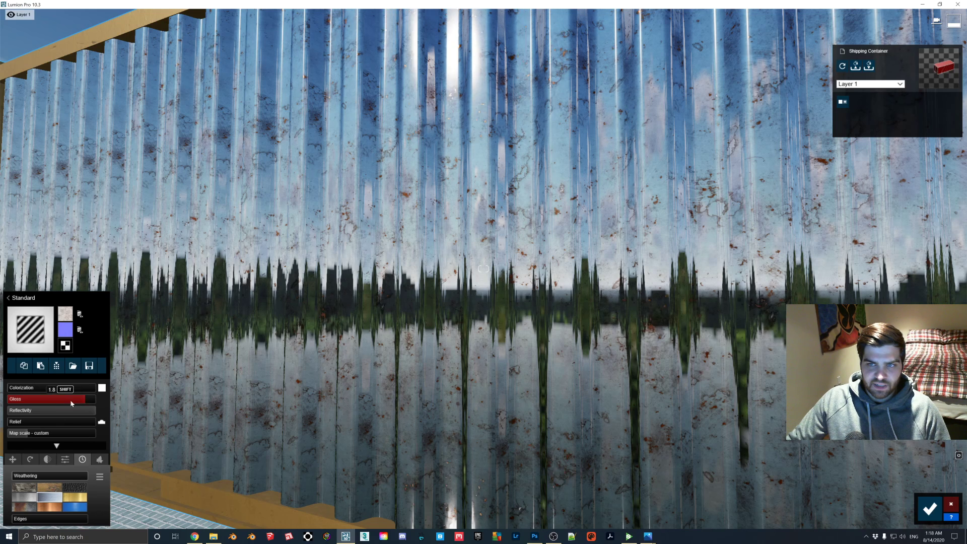
left_click_drag(79, 399, 102, 401)
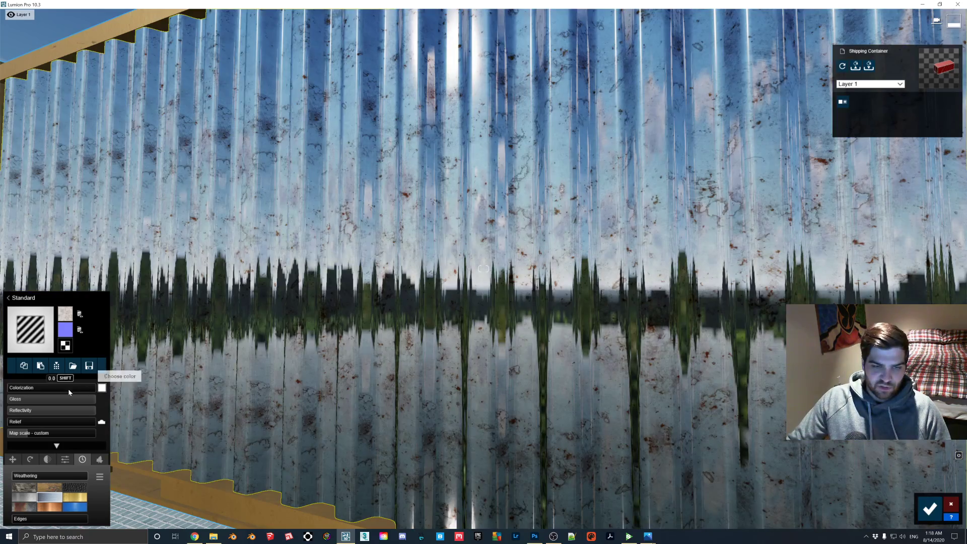
left_click(52, 399)
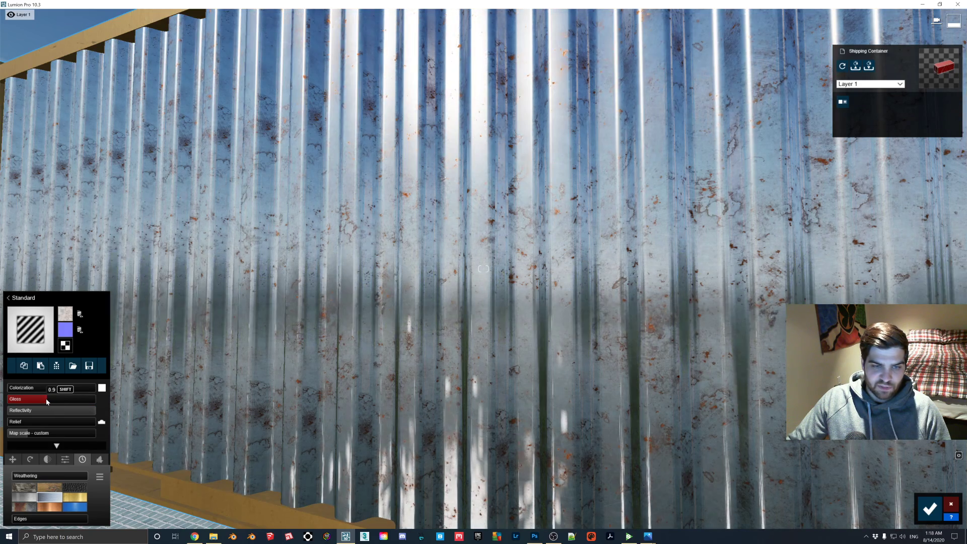
- Fine-tune the corrugated wall's gloss between 0.7 and 1.0, settling on 0.9
left_click(49, 399)
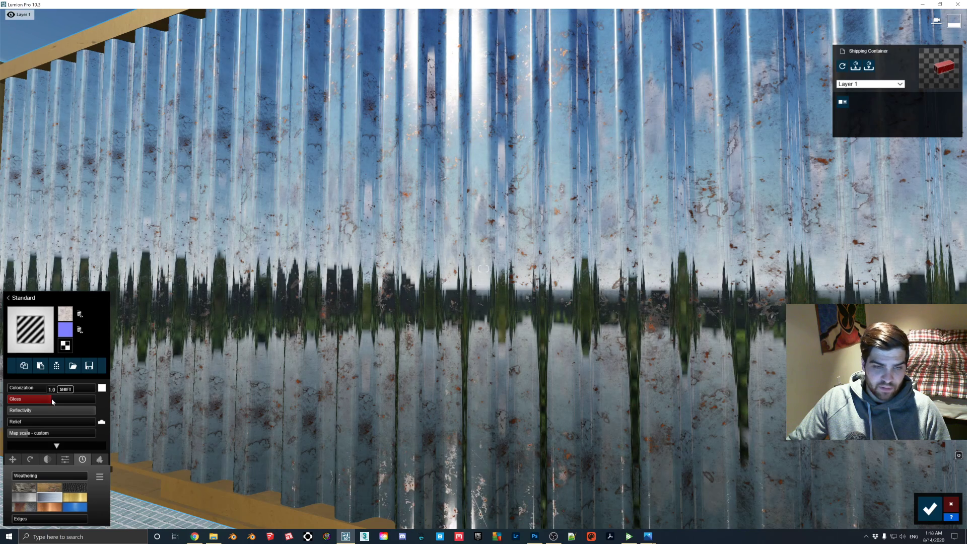
left_click(47, 400)
left_click(44, 400)
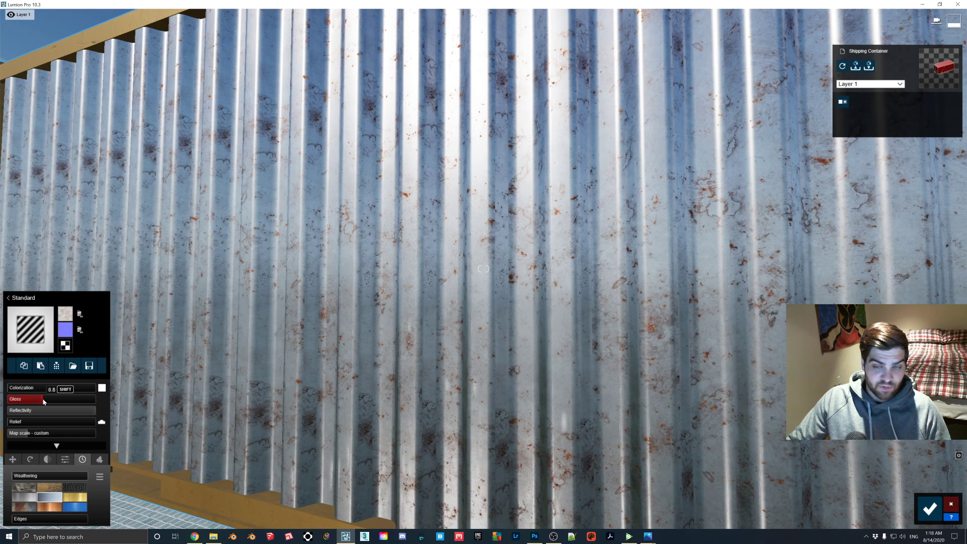
left_click(38, 401)
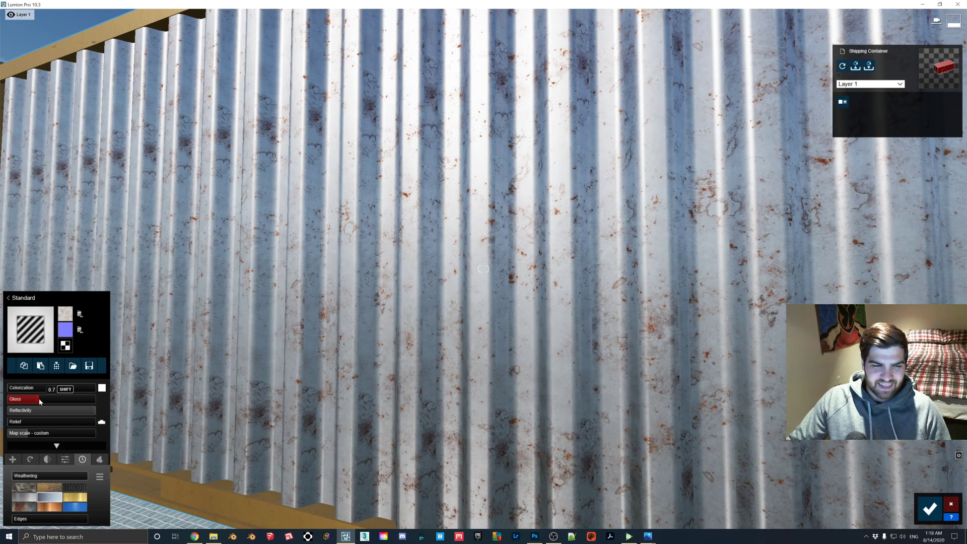
left_click(44, 400)
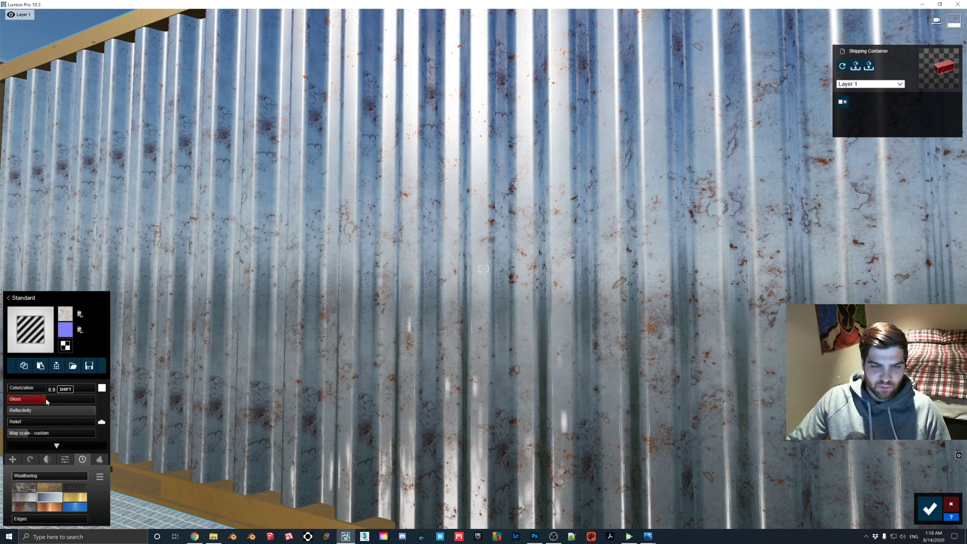
left_click(49, 400)
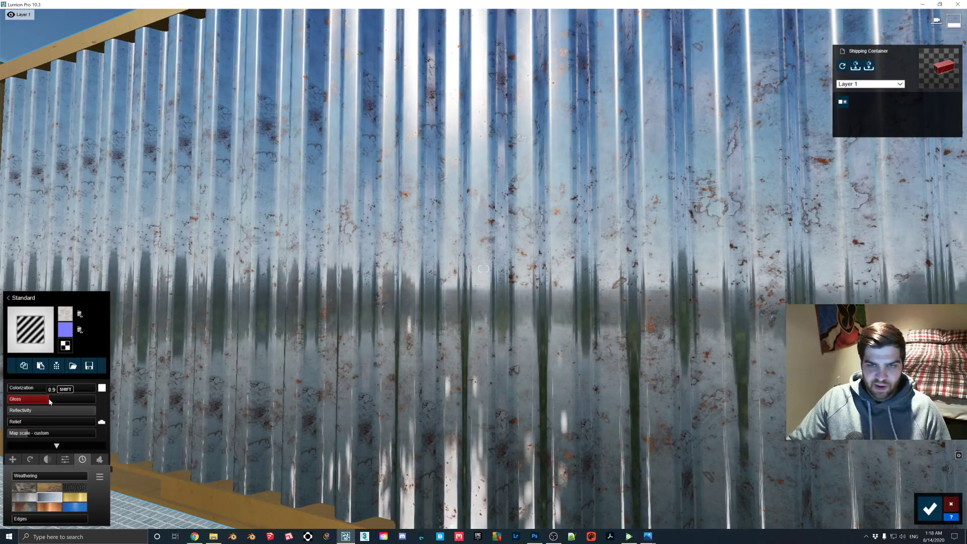
- Examine the metal reflections on the whole container from a distance and on its flat opposite side
key("s")
key("w")
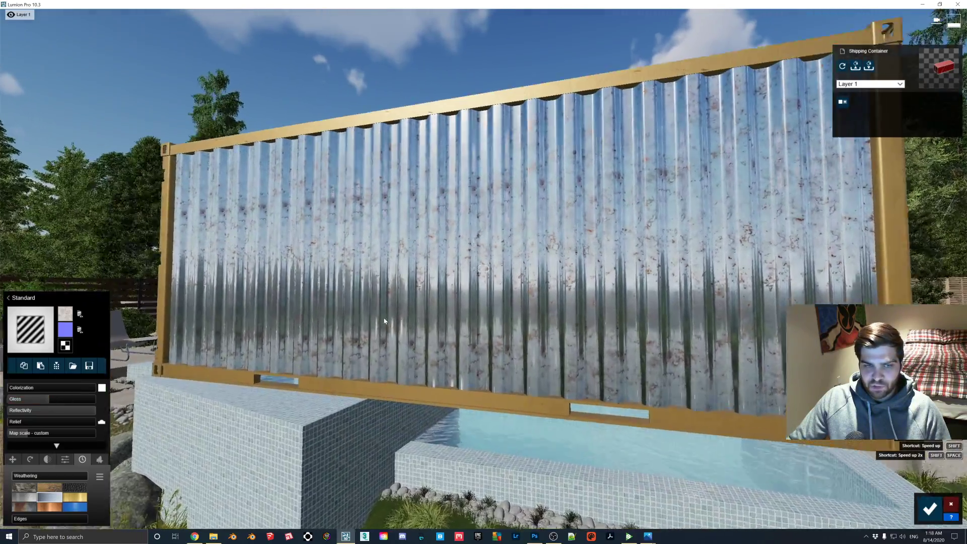
key("s")
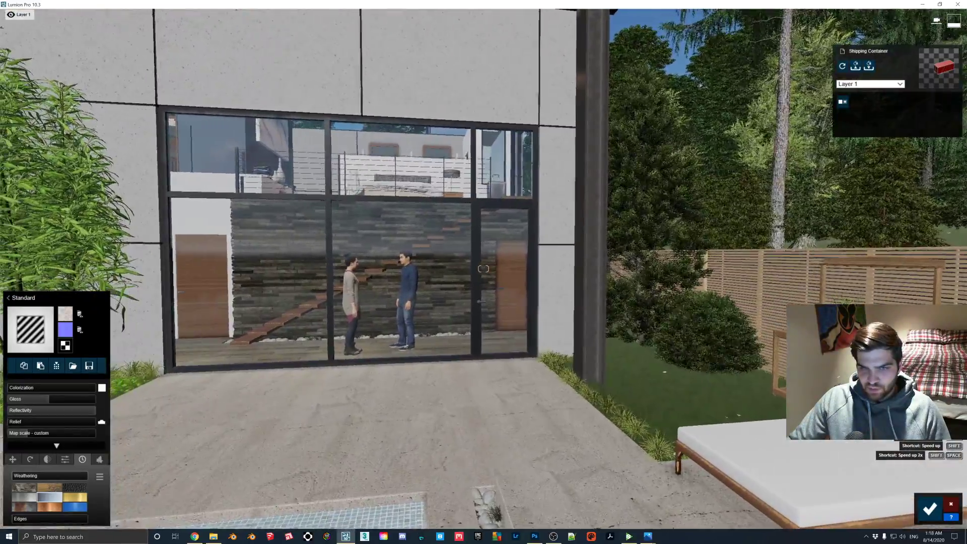
right_click_drag(483, 269, 151, 269)
right_click_drag(660, 278, 657, 273)
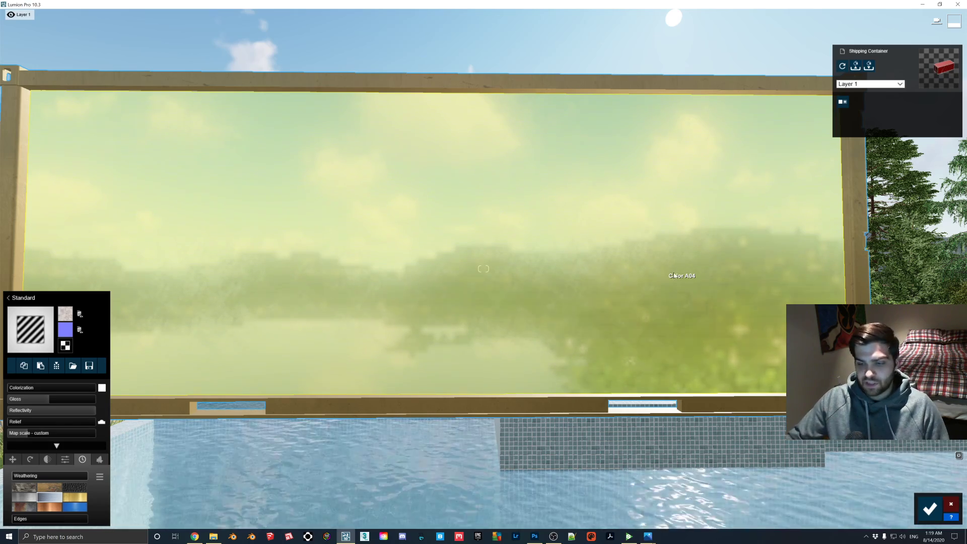
- Close all the open texture previews in Photos
left_click(646, 537)
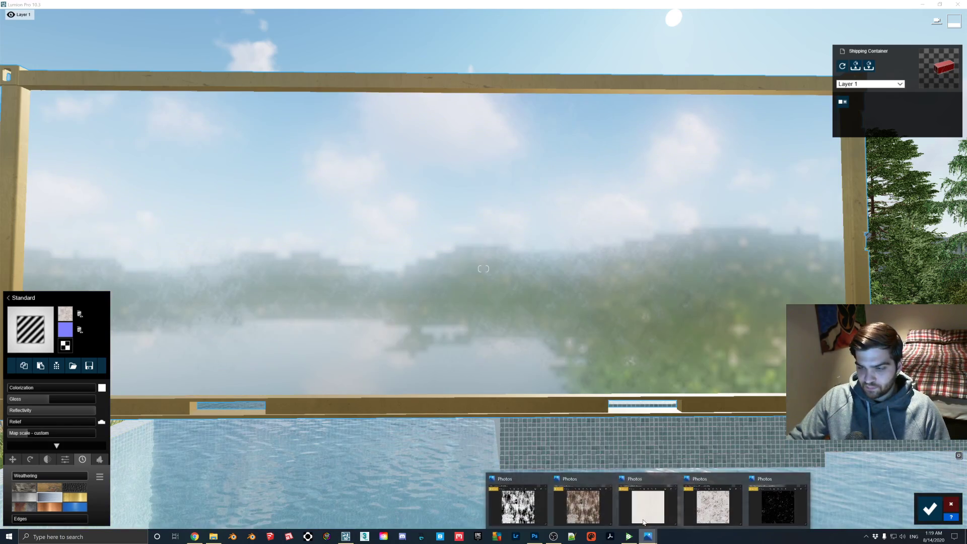
left_click(577, 479)
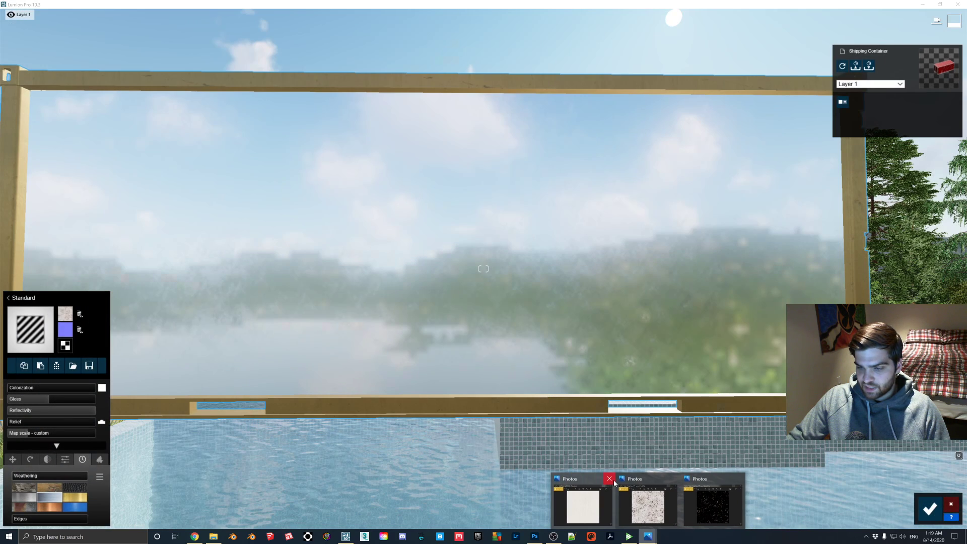
left_click(610, 479)
left_click(641, 479)
left_click(674, 479)
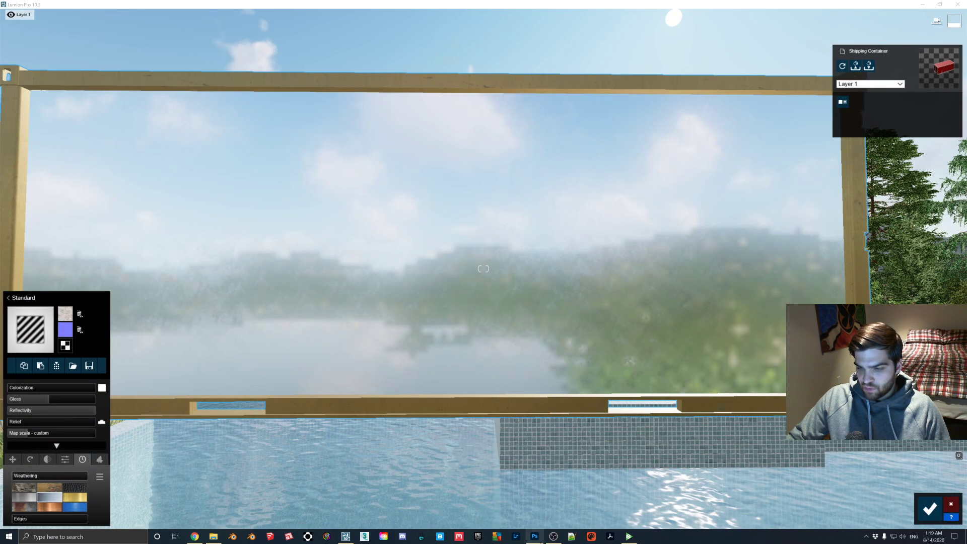
- Switch to Photoshop and close metal_brushed_rusted_Metallic.jpg without saving
left_click(454, 161)
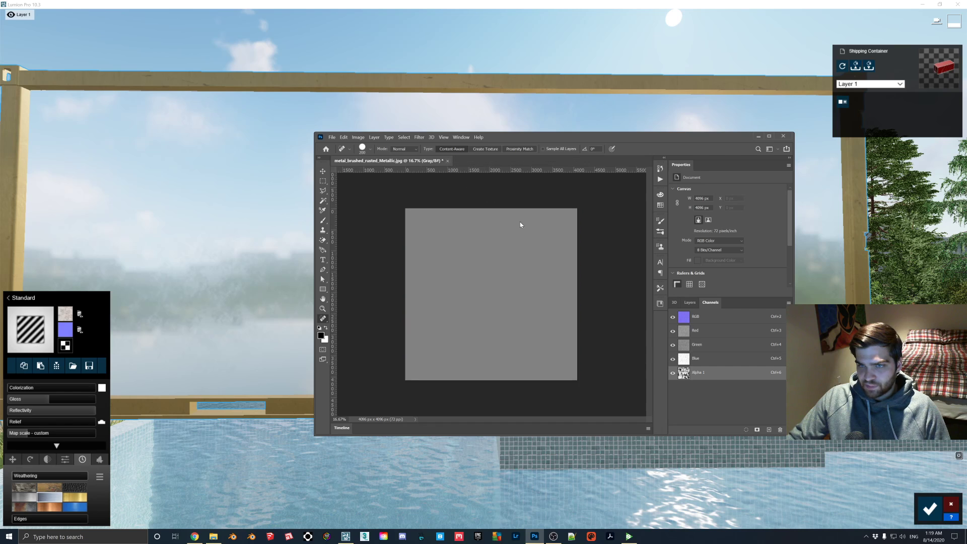
left_click(447, 161)
left_click(574, 258)
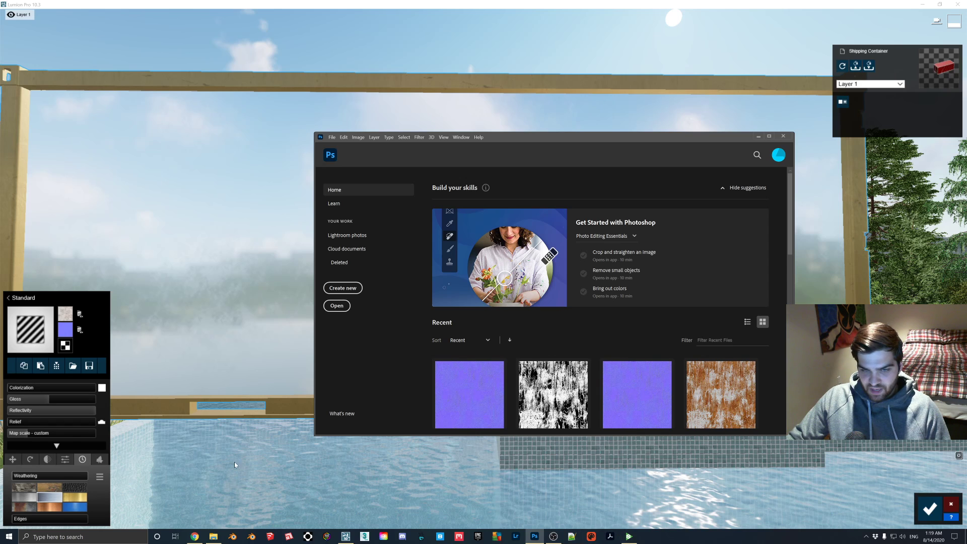
left_click(635, 538)
left_click_drag(496, 346, 430, 120)
mouse_move(423, 211)
left_mouse_down()
mouse_move(407, 231)
mouse_move(365, 230)
mouse_move(418, 221)
mouse_move(380, 211)
mouse_move(357, 236)
mouse_move(405, 247)
mouse_move(431, 209)
mouse_move(438, 232)
mouse_move(416, 219)
mouse_move(423, 216)
left_mouse_up()
left_click(832, 36)
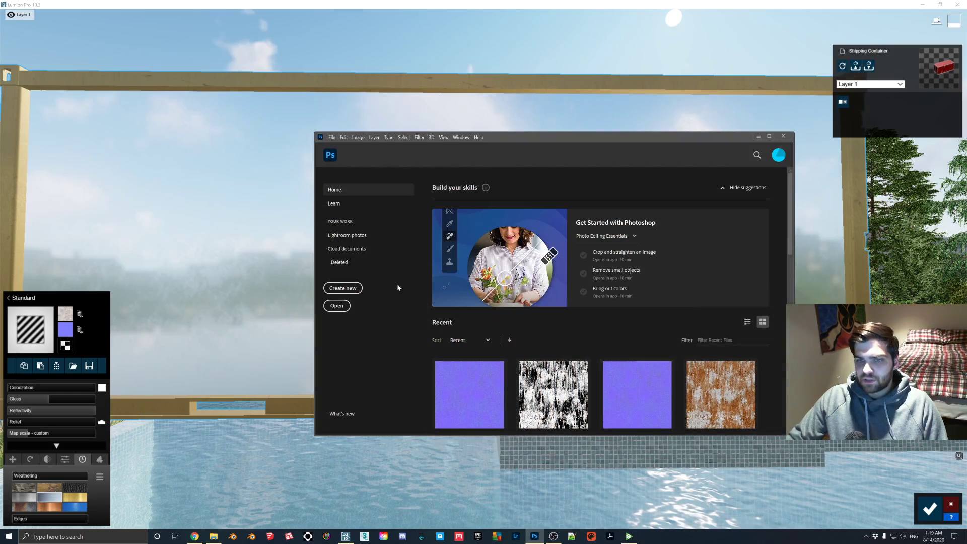
- Switch to File Explorer and go from the SPECULAR 3K folder to the Substance Rust folder
left_click(213, 537)
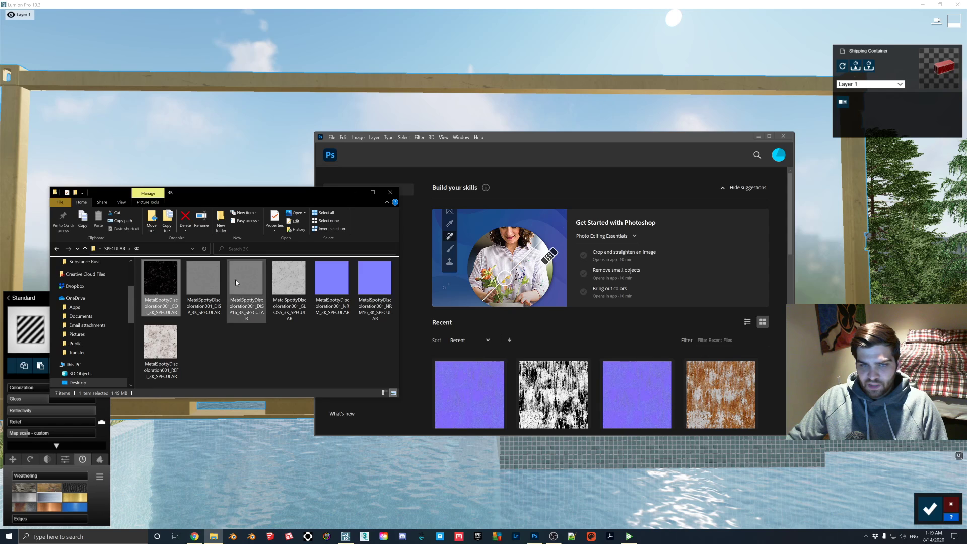
left_click(115, 249)
left_click(119, 248)
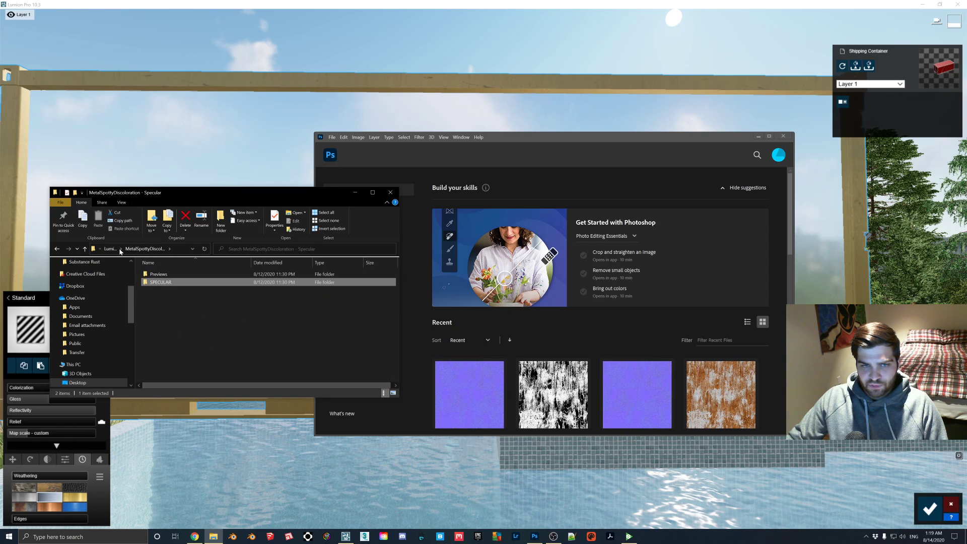
left_click(112, 249)
double_click(290, 285)
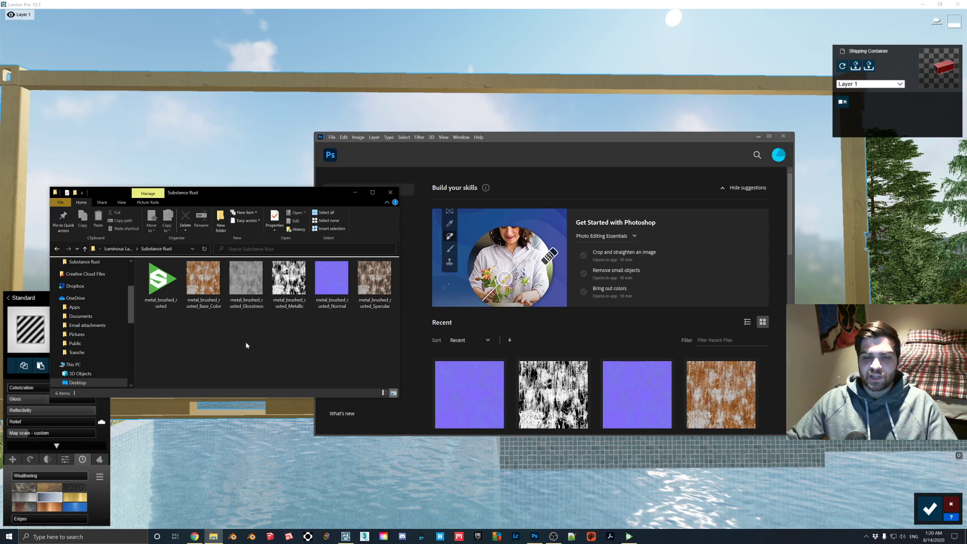
- Open the metal_brushed_rusted Base_Color and Specular maps from the Substance Rust folder in Photoshop
left_click_drag(501, 151, 597, 146)
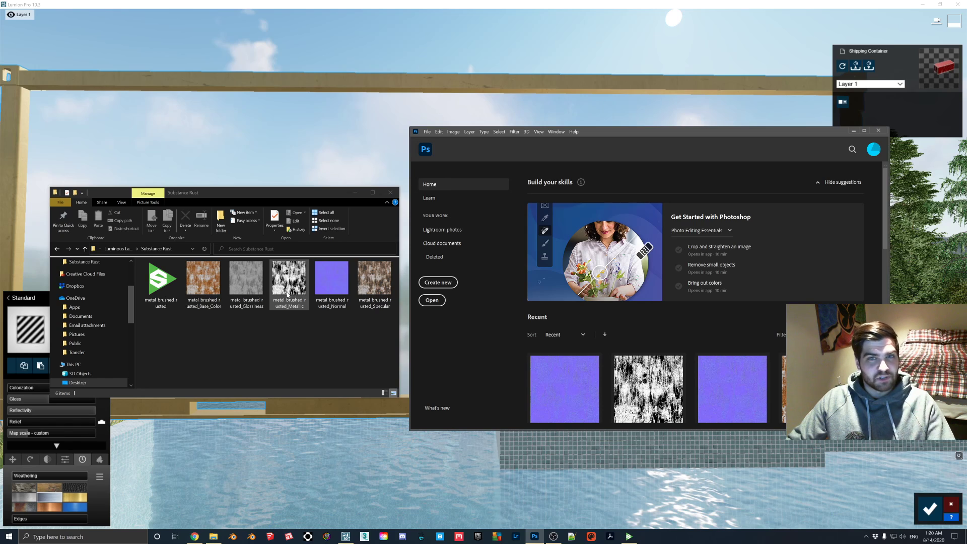
left_click_drag(203, 280, 204, 310)
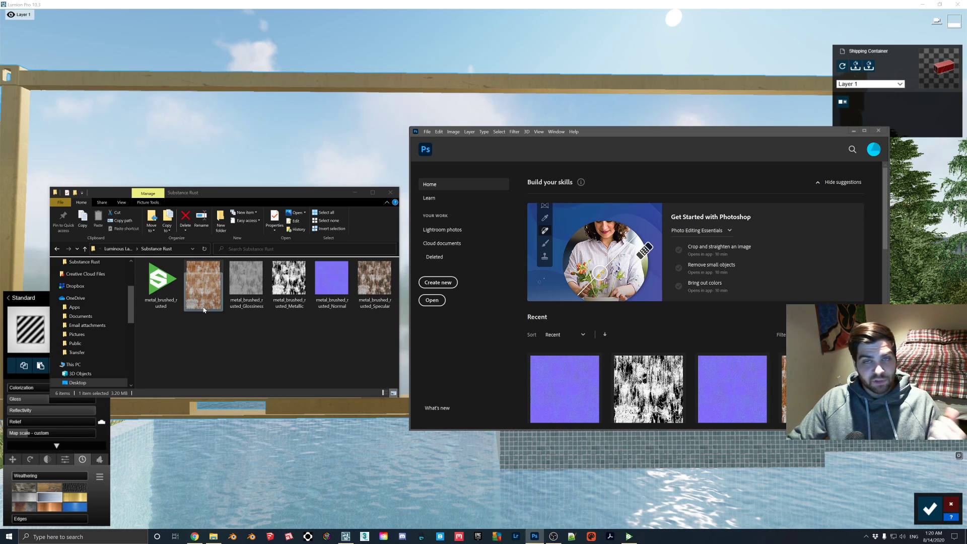
left_click_drag(268, 306, 478, 335)
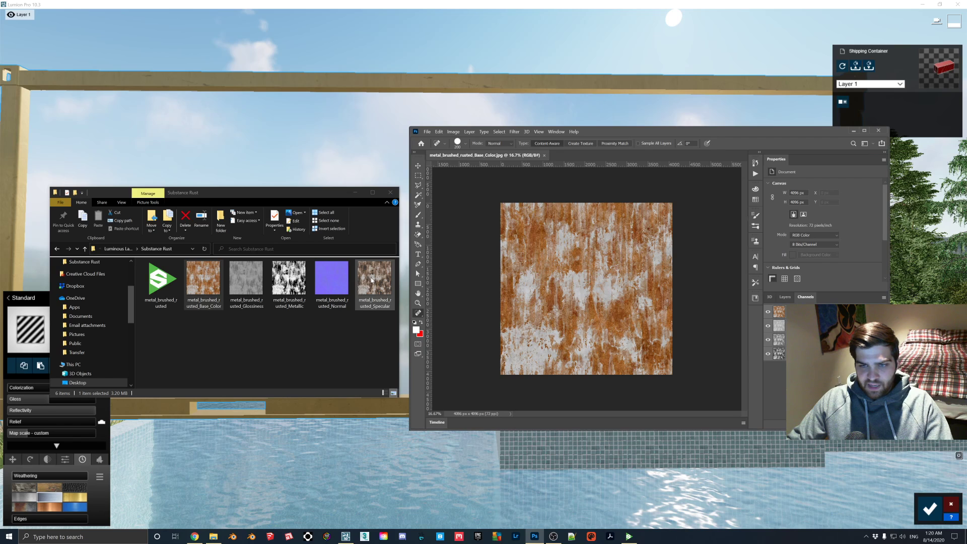
left_click_drag(375, 281, 694, 376)
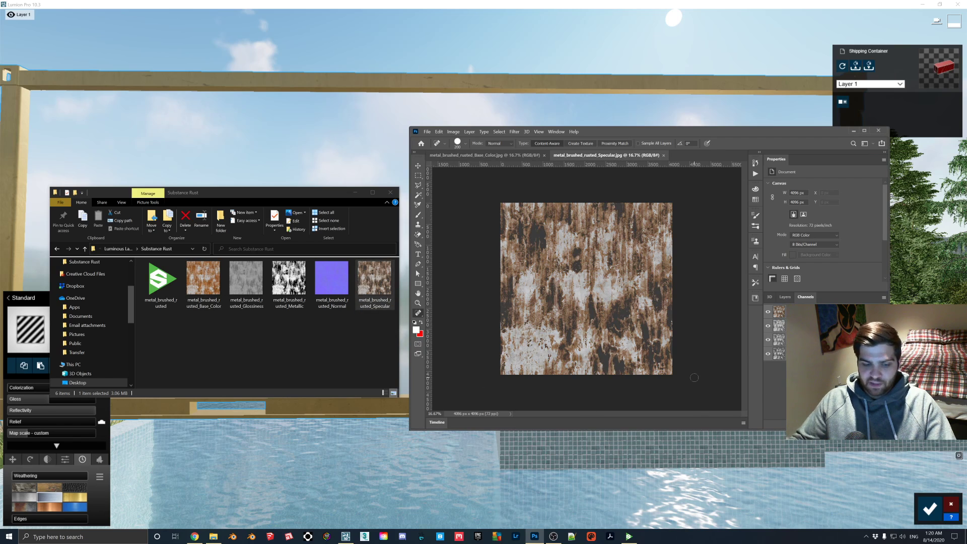
- Copy the whole specular map into a new alpha channel of the Base_Color document and show the RGB channels with it
key("ctrl+a")
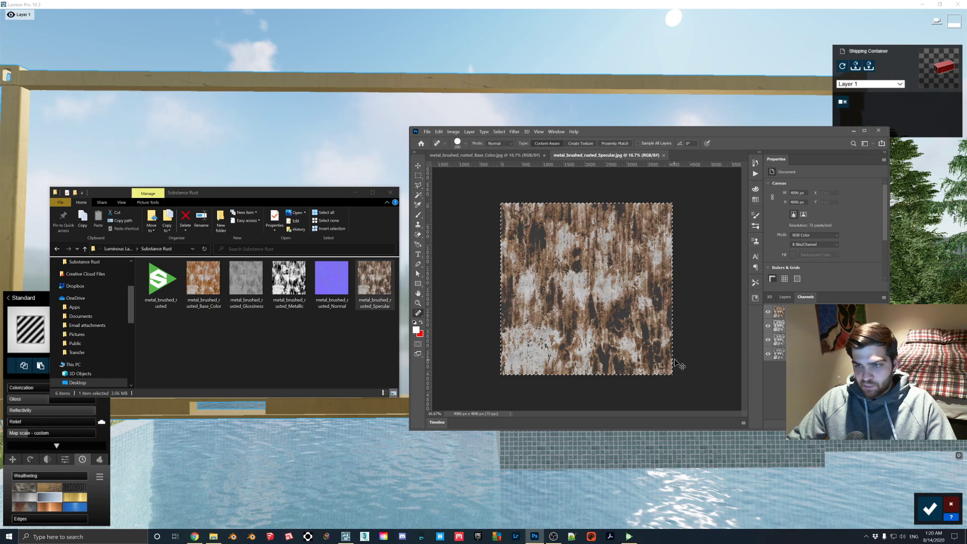
key("ctrl+c")
key("ctrl+Tab")
left_click(871, 424)
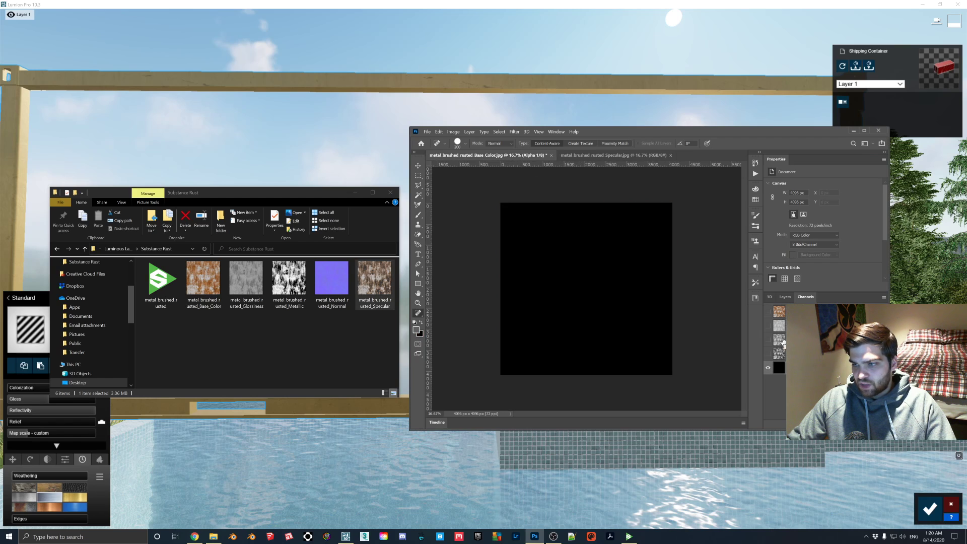
key("ctrl+v")
left_click(768, 313)
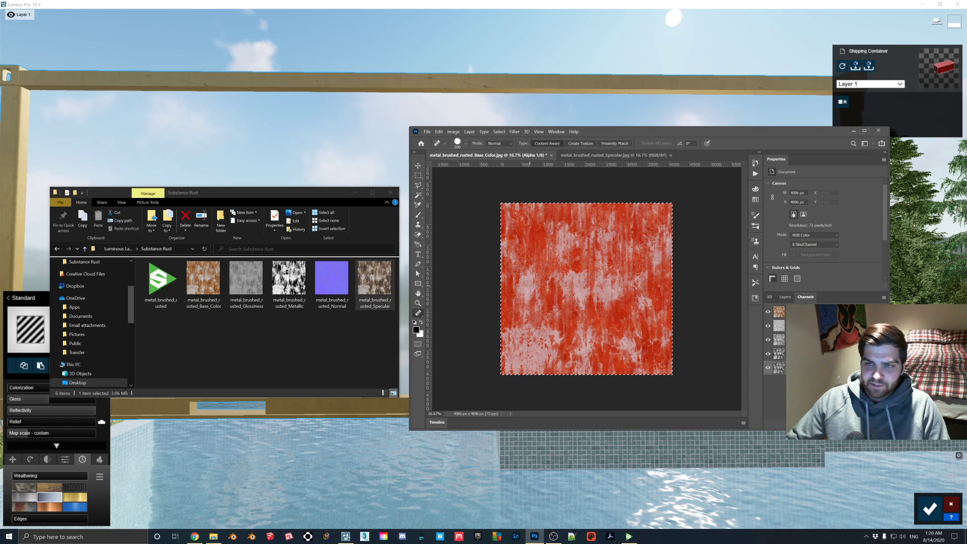
- Save the Base_Color document with its alpha channel as a Targa file named metal_brushed_rusted_COLREFL in the Substance Rust folder
left_click(427, 131)
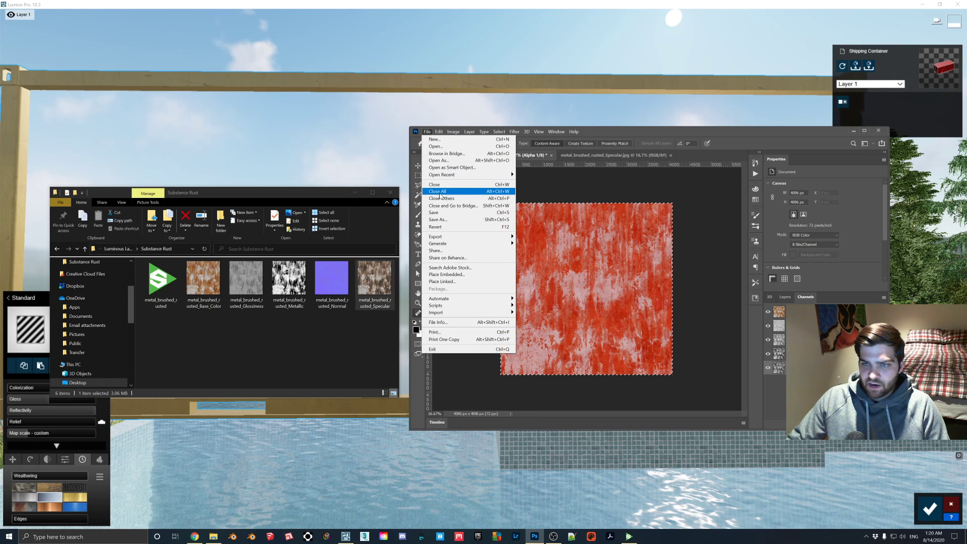
left_click(438, 220)
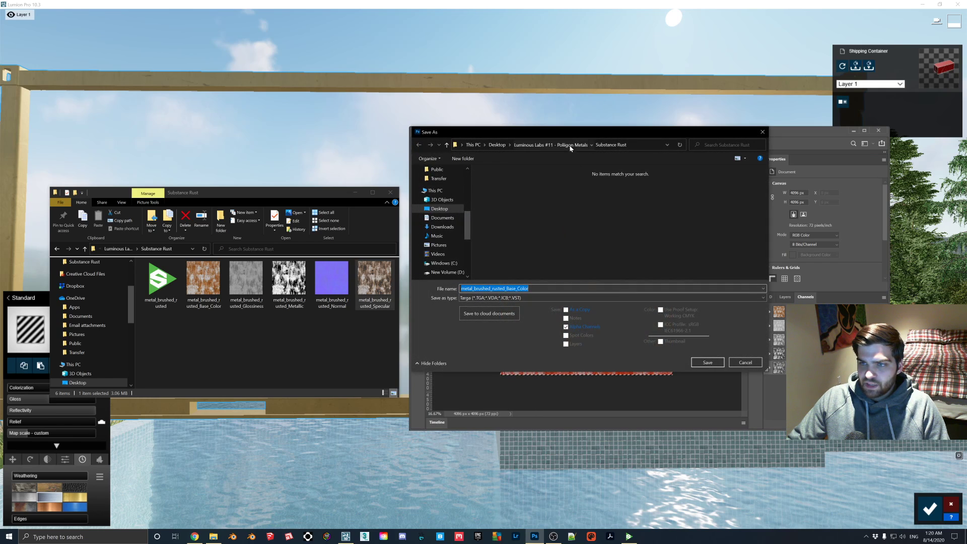
left_click(520, 287)
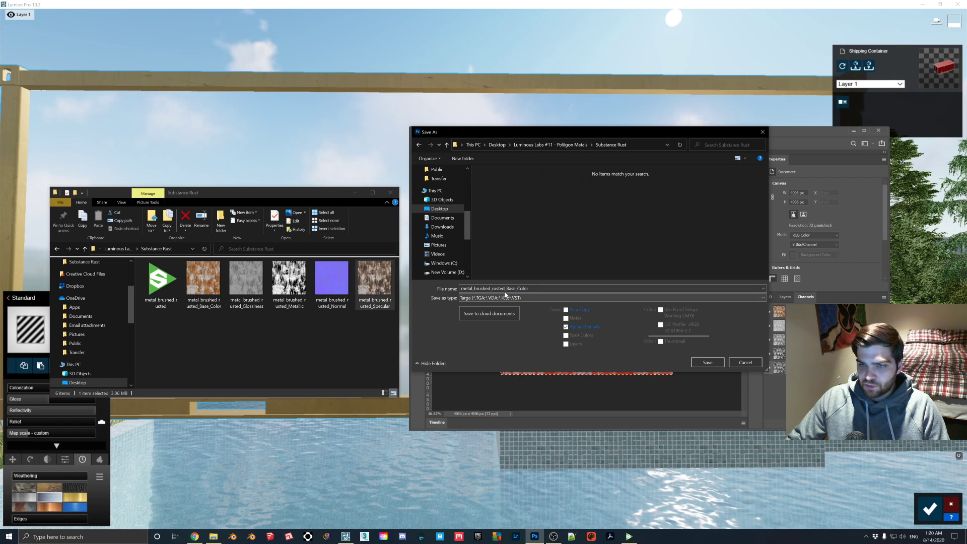
key("ctrl+a")
key("End")
key("ctrl+shift+Left")
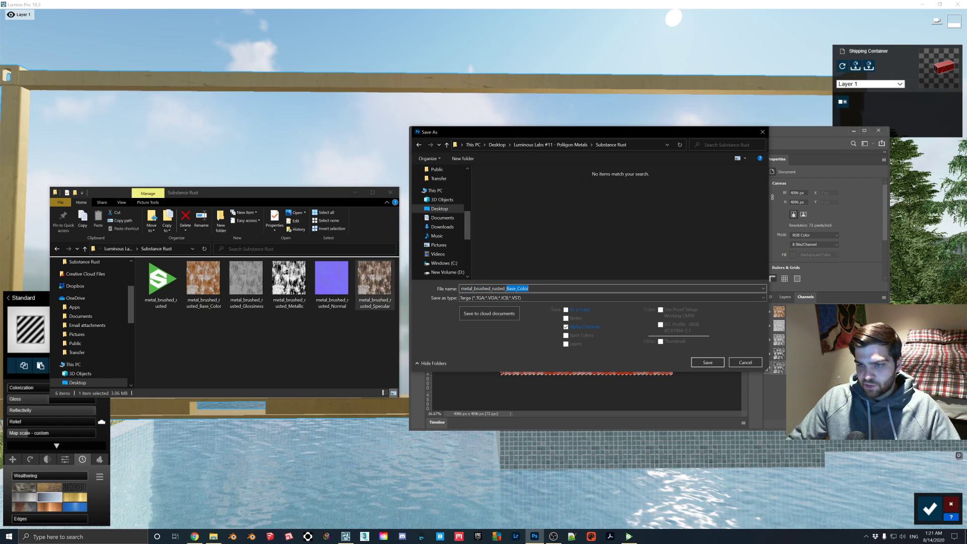
type("COLREFL")
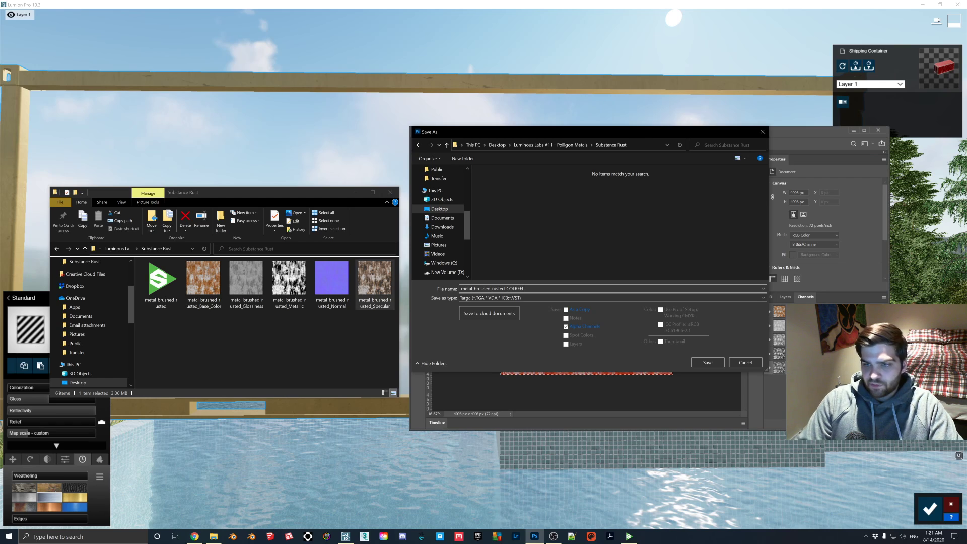
left_click(707, 362)
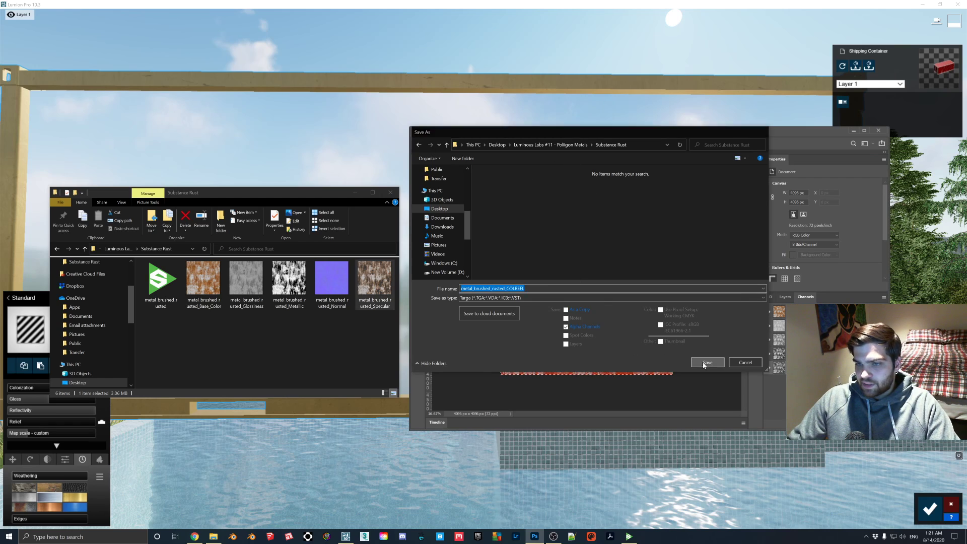
left_click(358, 119)
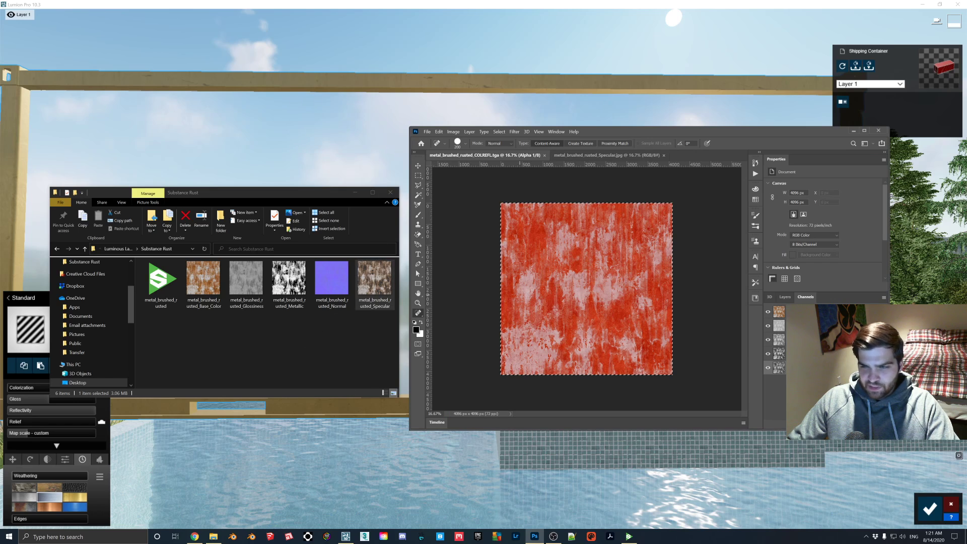
- Close both open documents and open the metal_brushed_rusted Normal and Glossiness maps from the Substance Rust folder
left_click(663, 156)
left_click(545, 156)
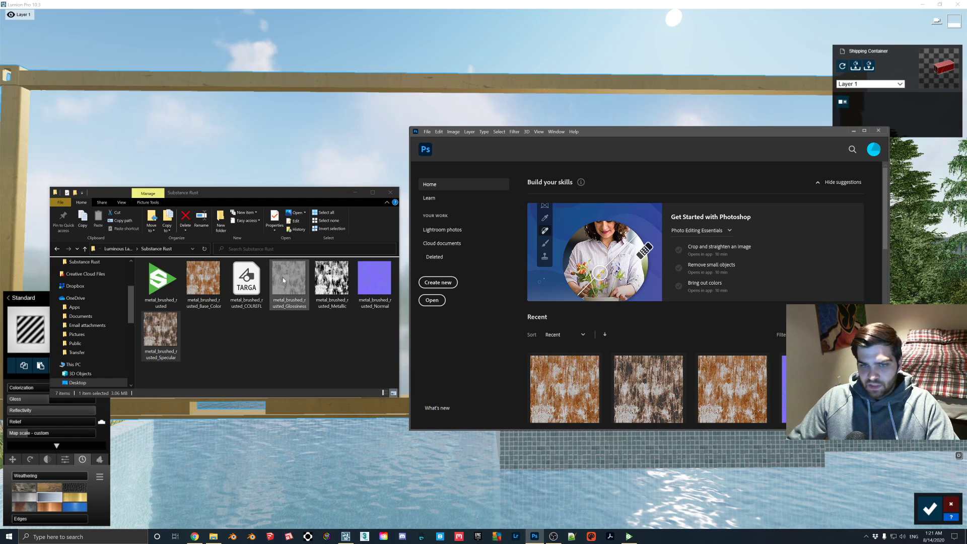
left_click(372, 282)
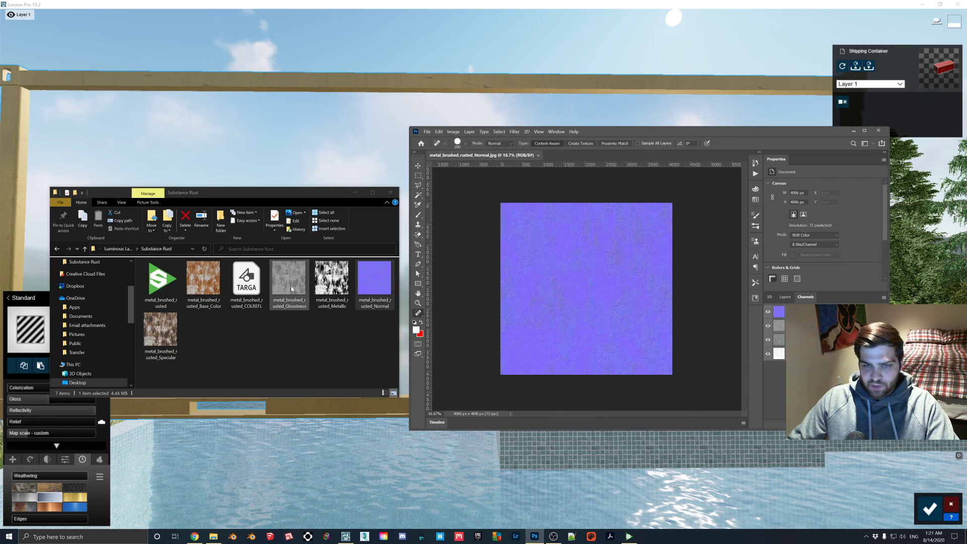
double_click(290, 280)
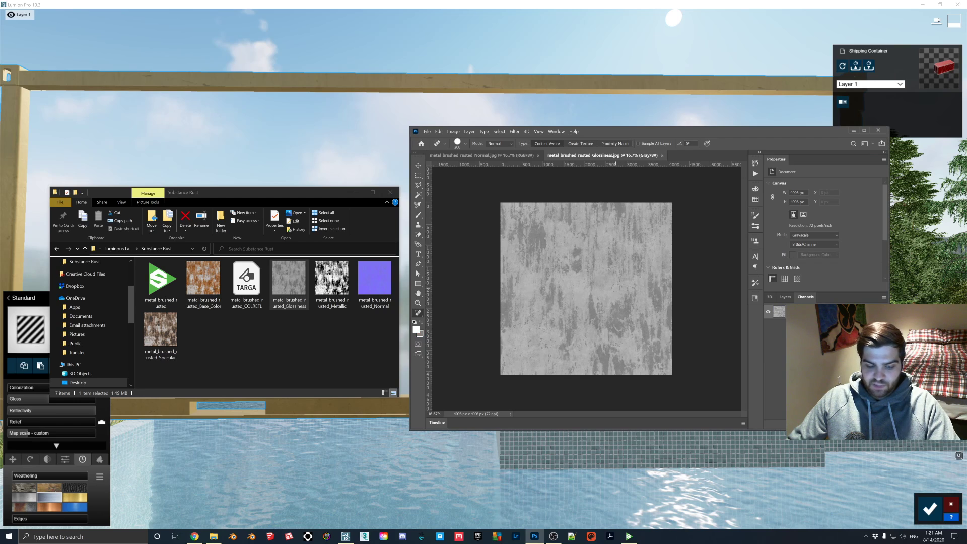
key("ctrl+BackSpace")
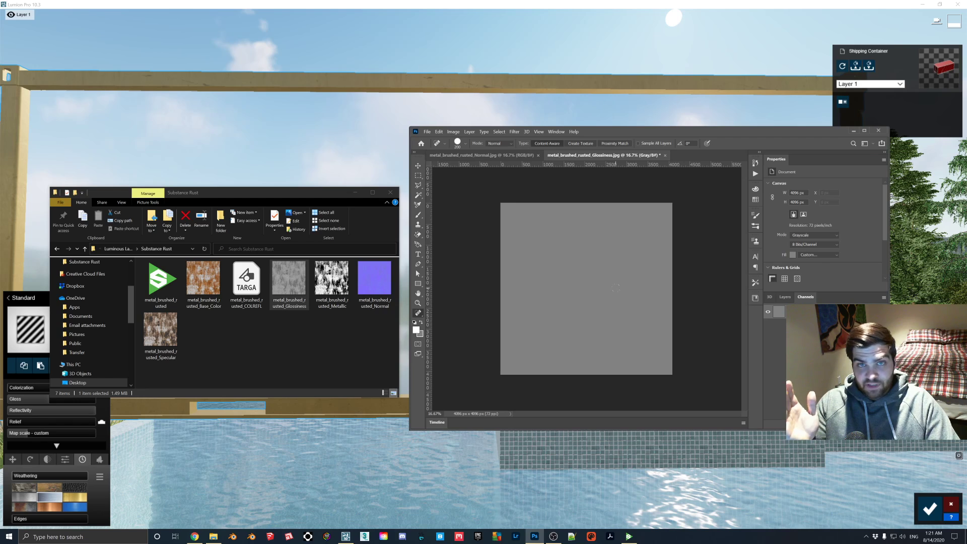
key("ctrl+z")
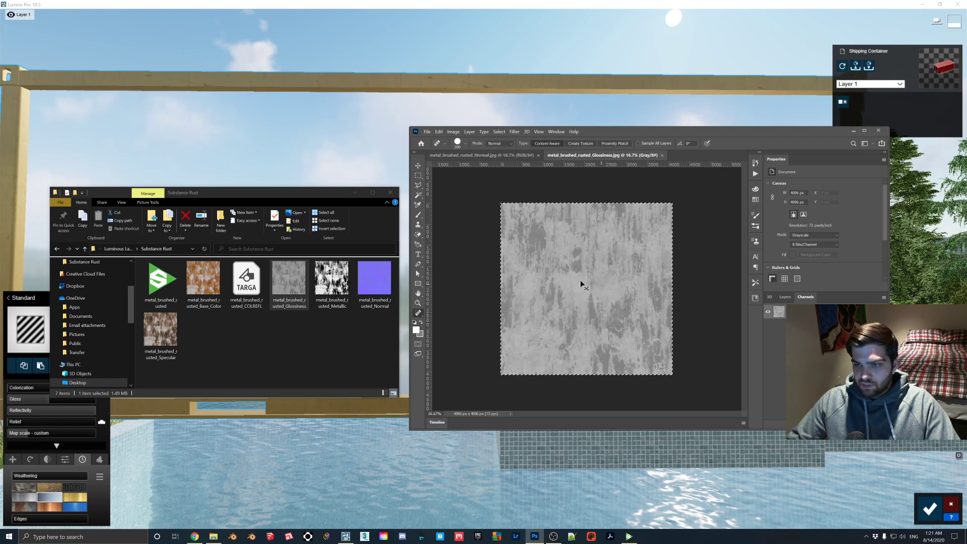
key("BackSpace")
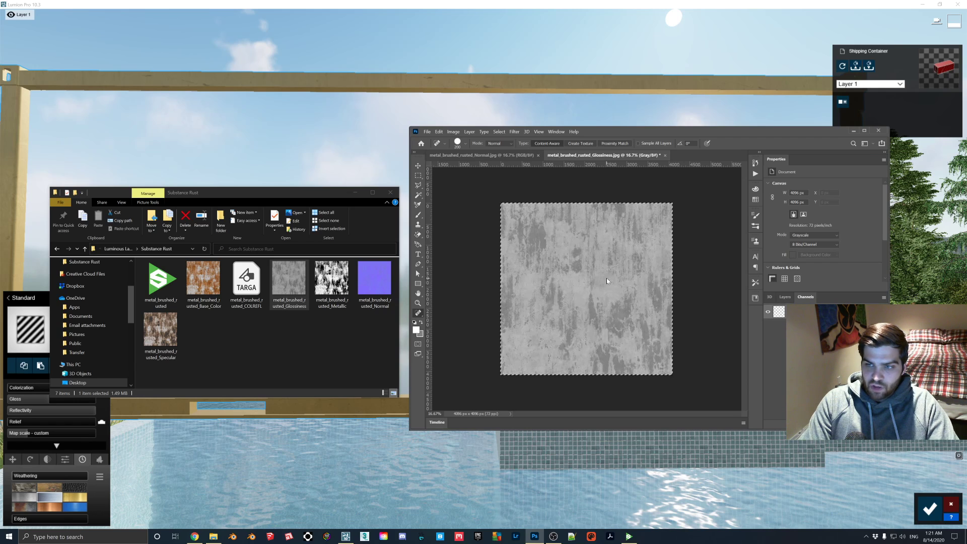
key("ctrl+i")
key("ctrl+i")
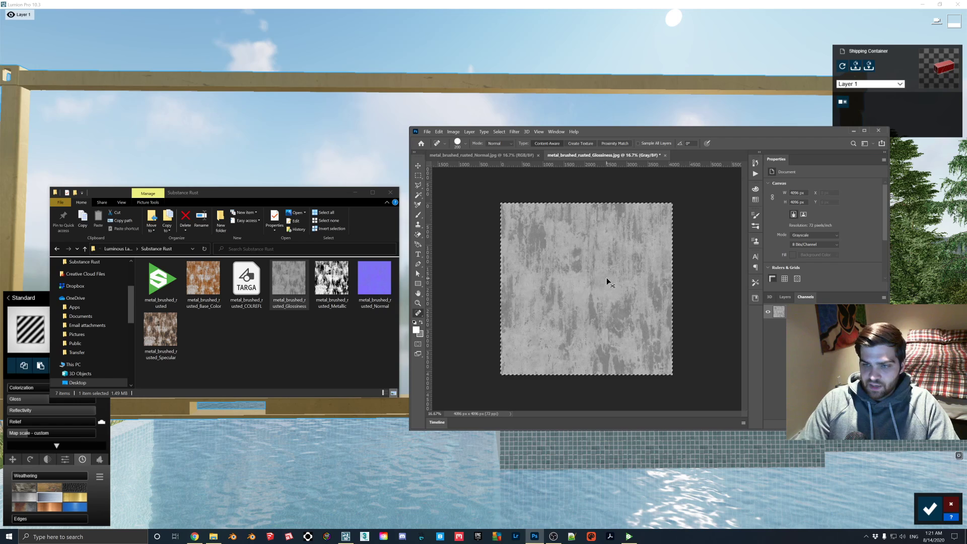
- Copy the whole glossiness map into a new alpha channel of the Normal document and show the RGB channels with it
key("ctrl+c")
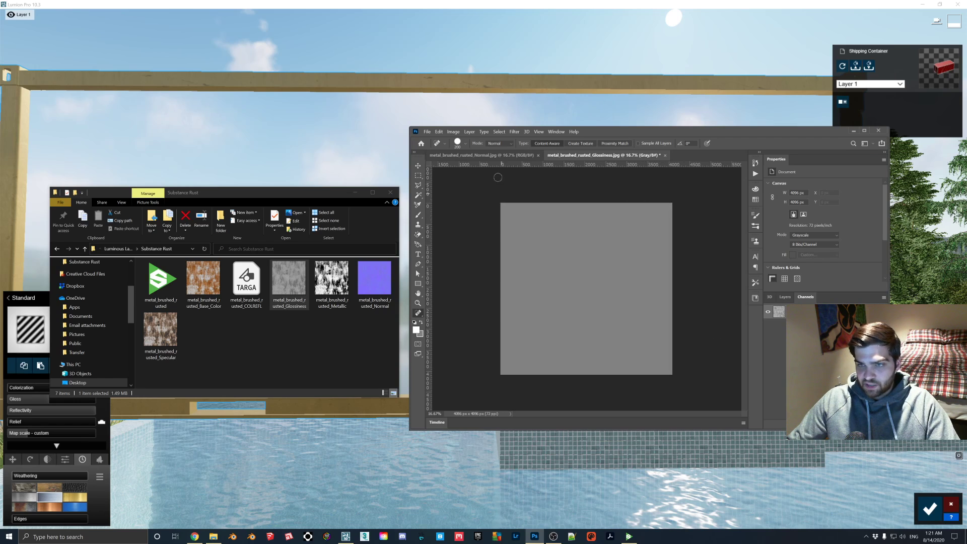
left_click(491, 155)
left_click(780, 348)
key("ctrl+v")
left_click(767, 312)
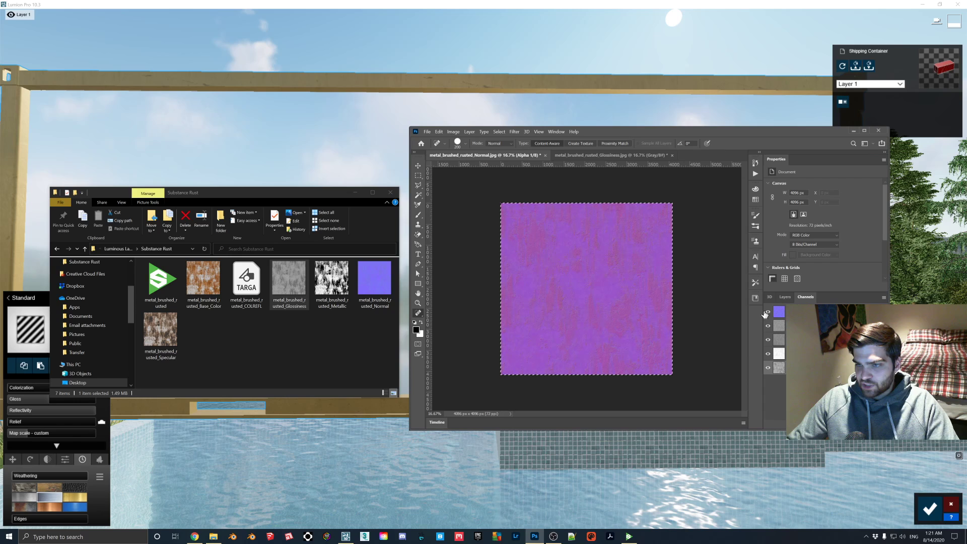
left_click(439, 131)
key("Escape")
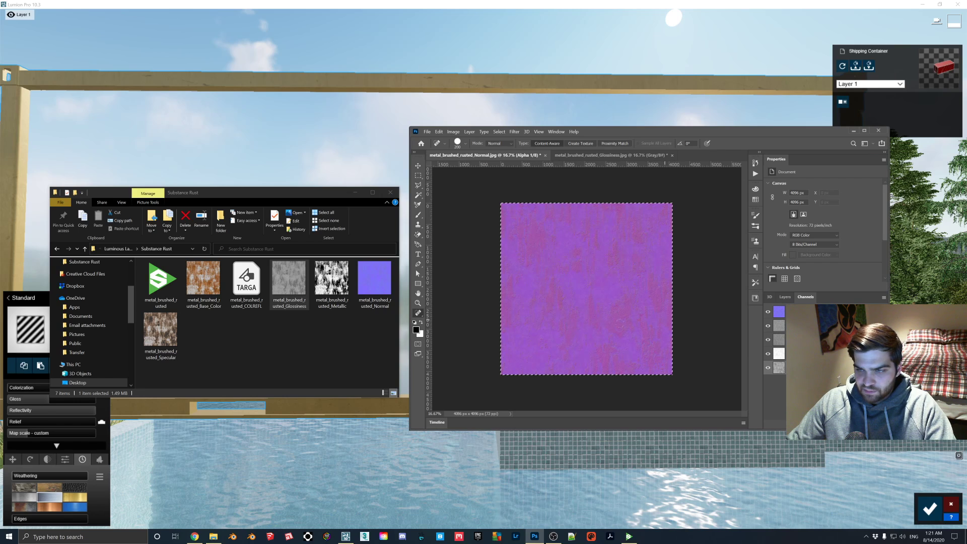
- Save the Normal document with its alpha channel as a Targa file named metal_brushed_rusted_NORMGLOSS
left_click(427, 132)
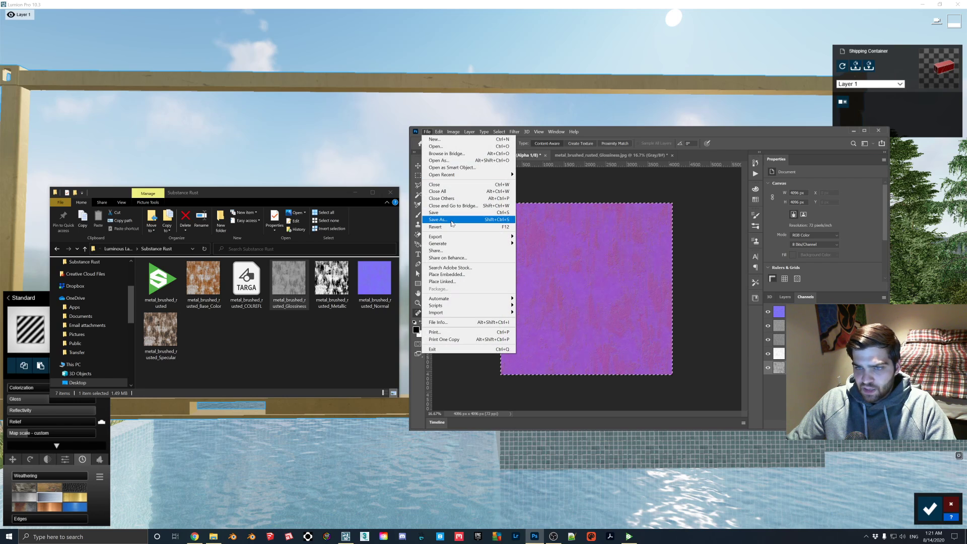
left_click(437, 220)
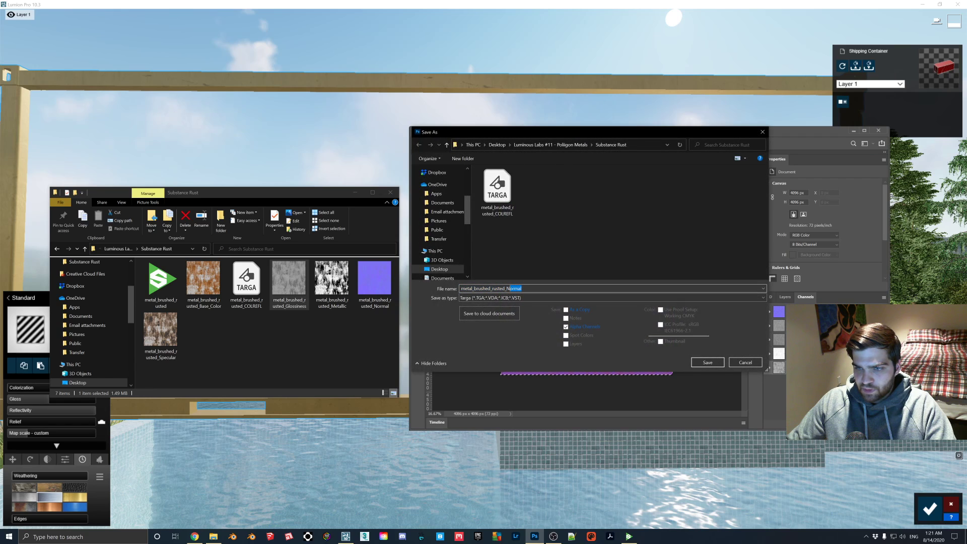
type("NORMGLOSS")
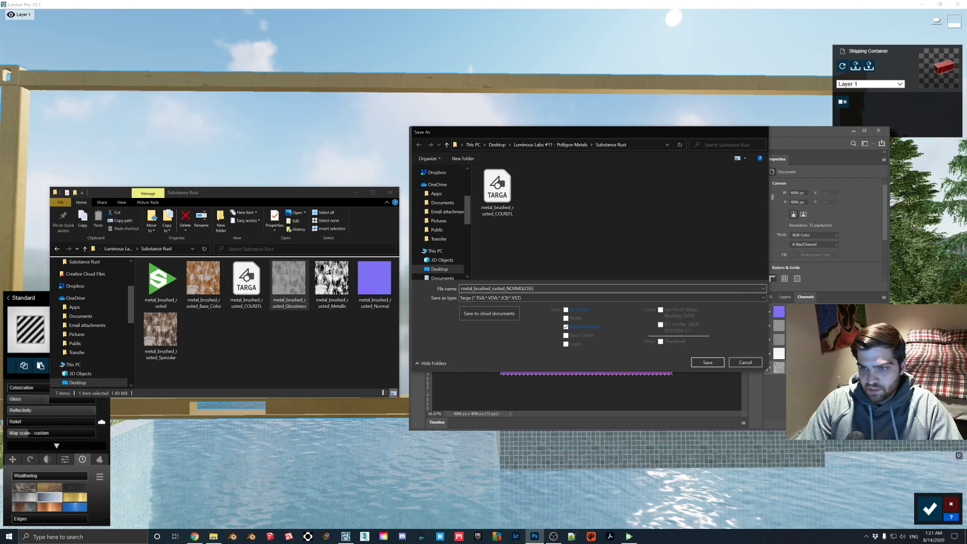
key("Return")
key("Return")
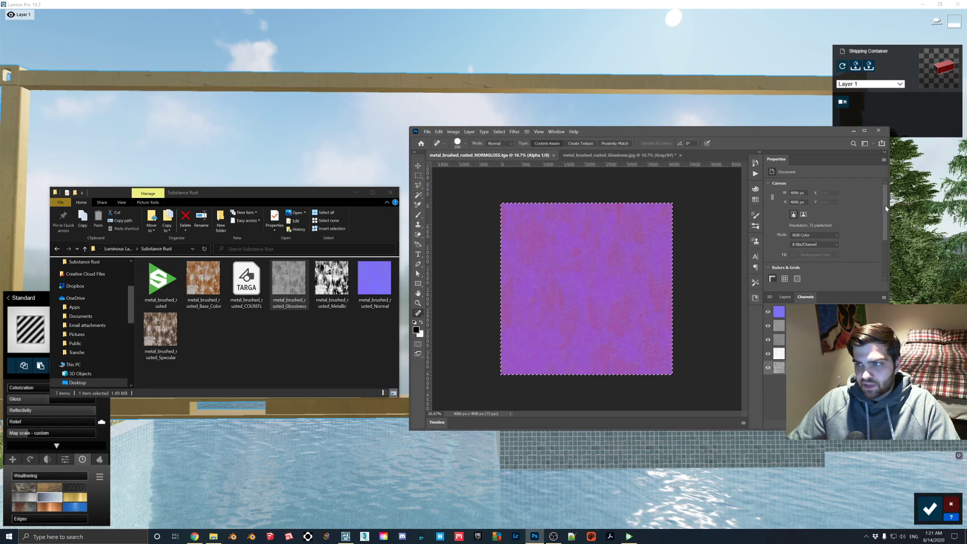
- Switch to Lumion and load metal_brushed_rusted_COLREFL from the Substance Rust folder as the container wall's color map
left_click(852, 131)
right_click_drag(503, 262, 482, 264)
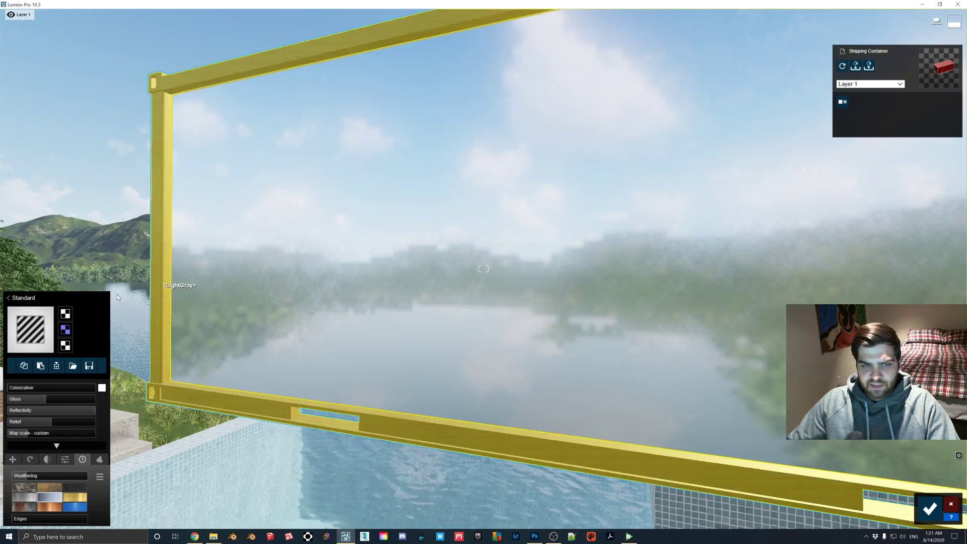
left_click(65, 313)
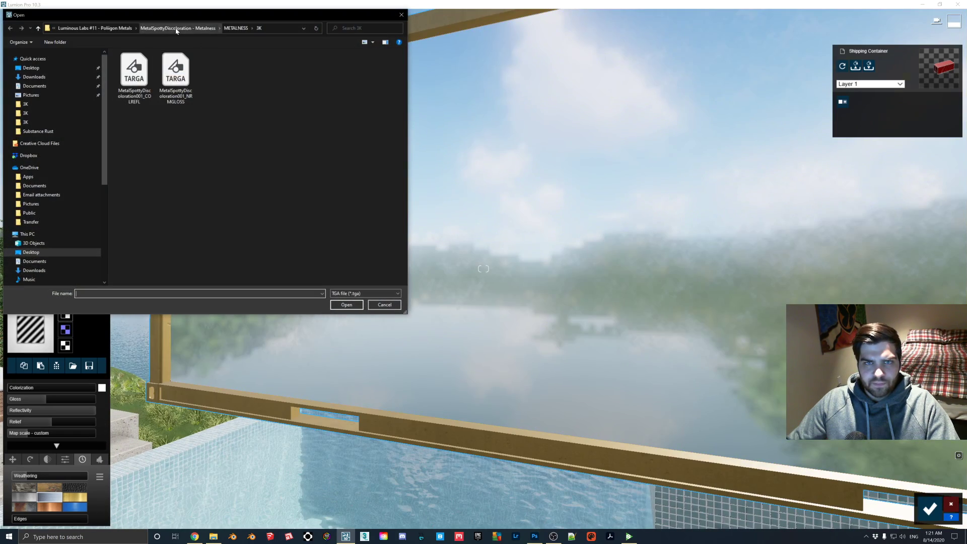
left_click(137, 29)
left_click(137, 28)
double_click(258, 75)
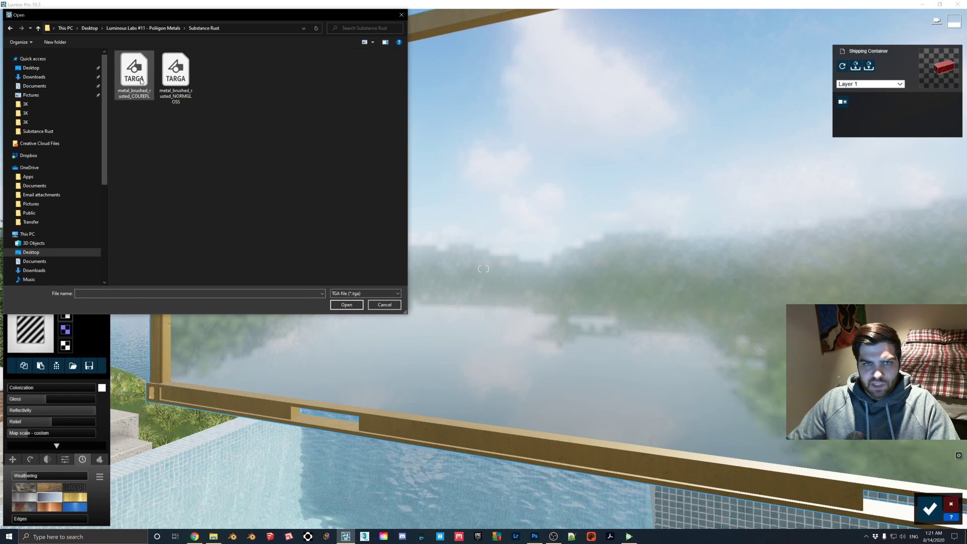
double_click(163, 86)
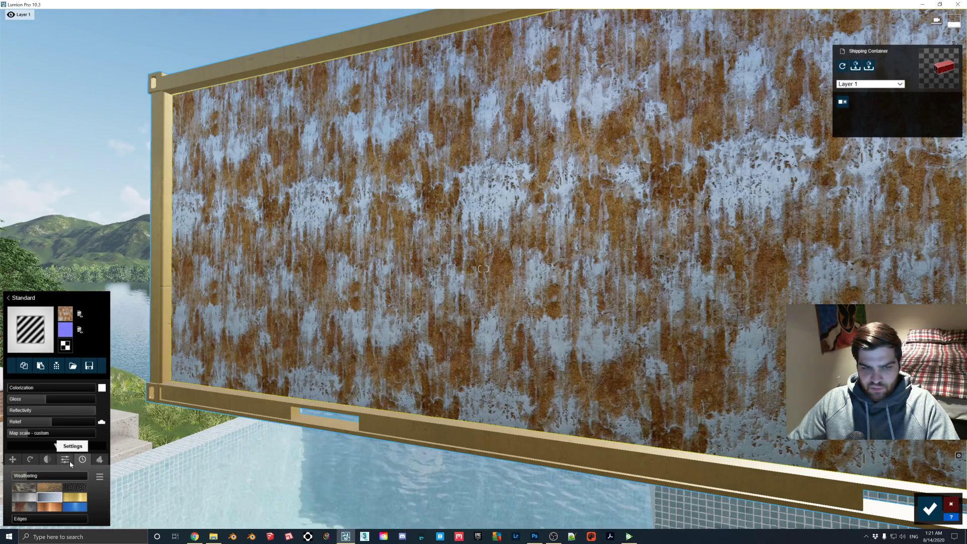
- Try the texture alpha option that clips the object, and set it back to masking reflectivity
left_click(66, 459)
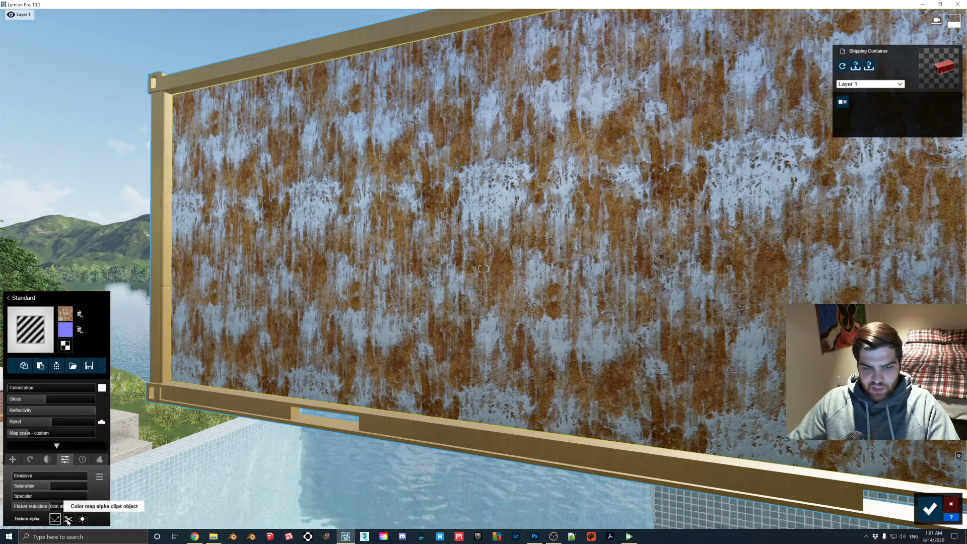
left_click(69, 518)
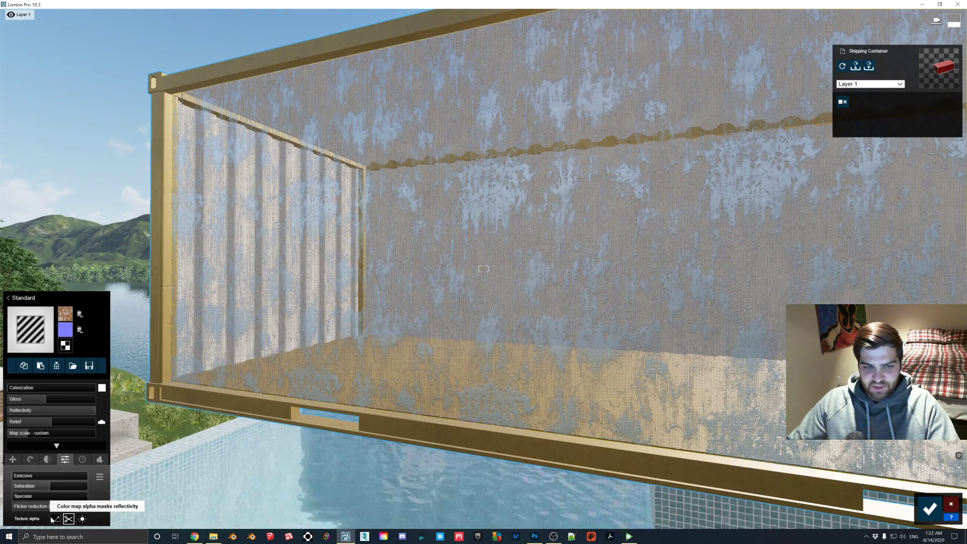
left_click(56, 519)
- Load metal_brushed_rusted_NORMGLOSS from the Substance Rust folder as the container wall's normal map
left_click(66, 329)
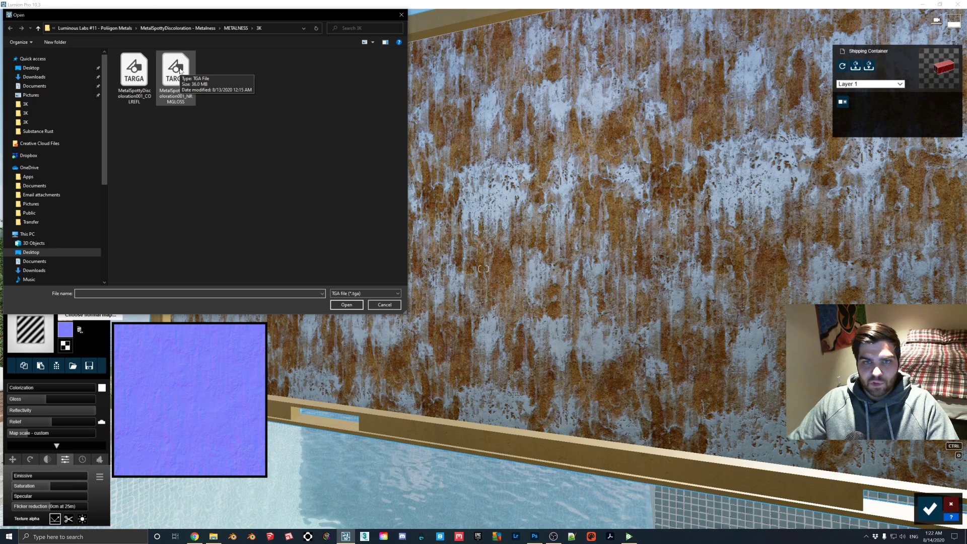
left_click(184, 28)
left_click(176, 28)
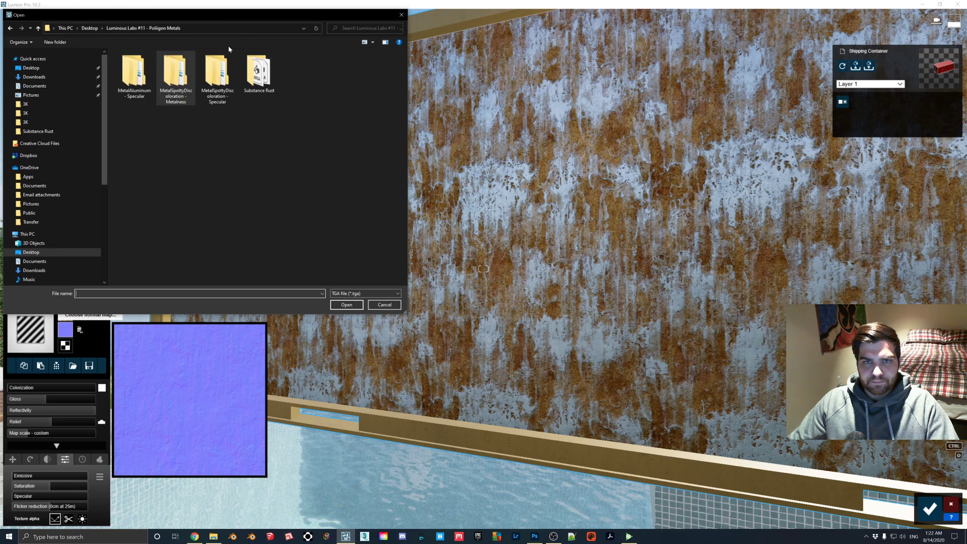
double_click(259, 73)
double_click(177, 75)
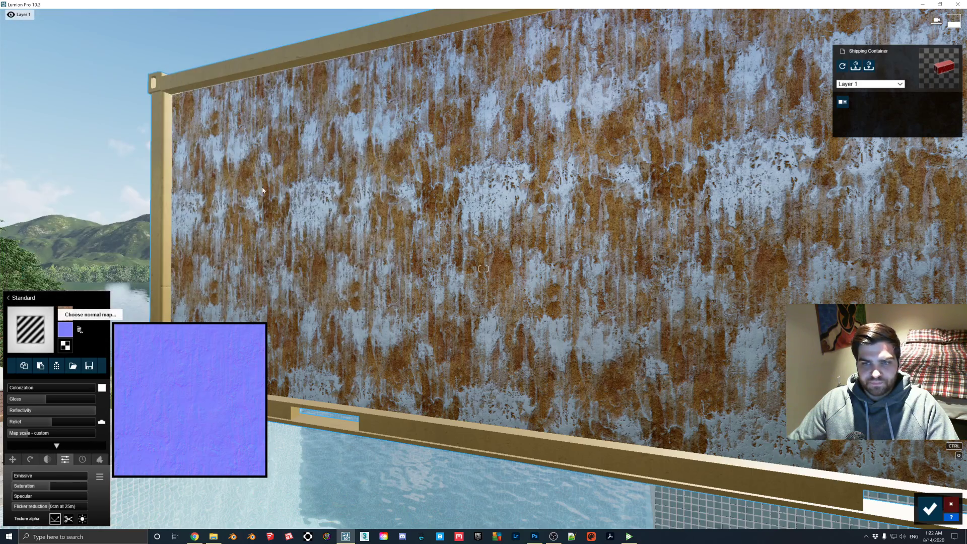
- Inspect the rusted wall up close, reduce its material's relief to a low value and save the material changes
key("shift+space+w")
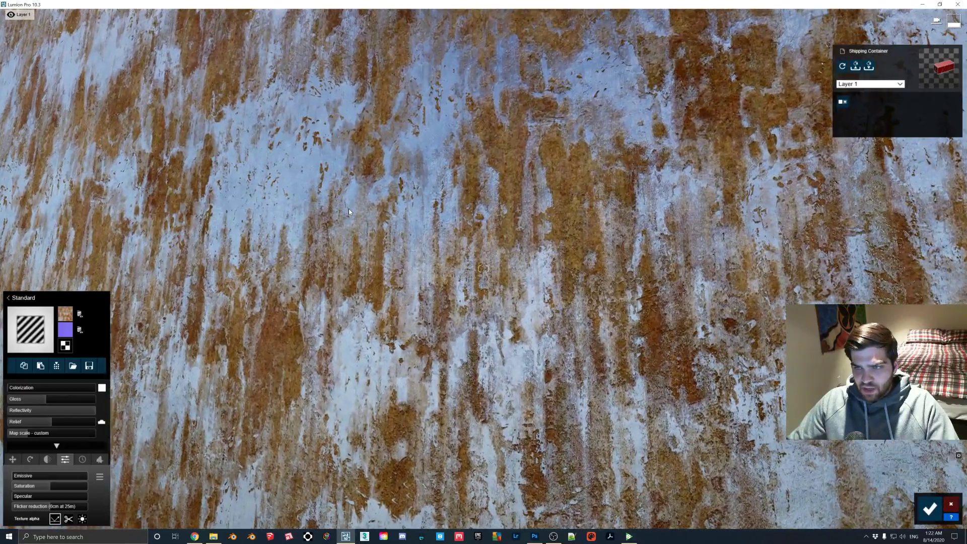
key("shift+s")
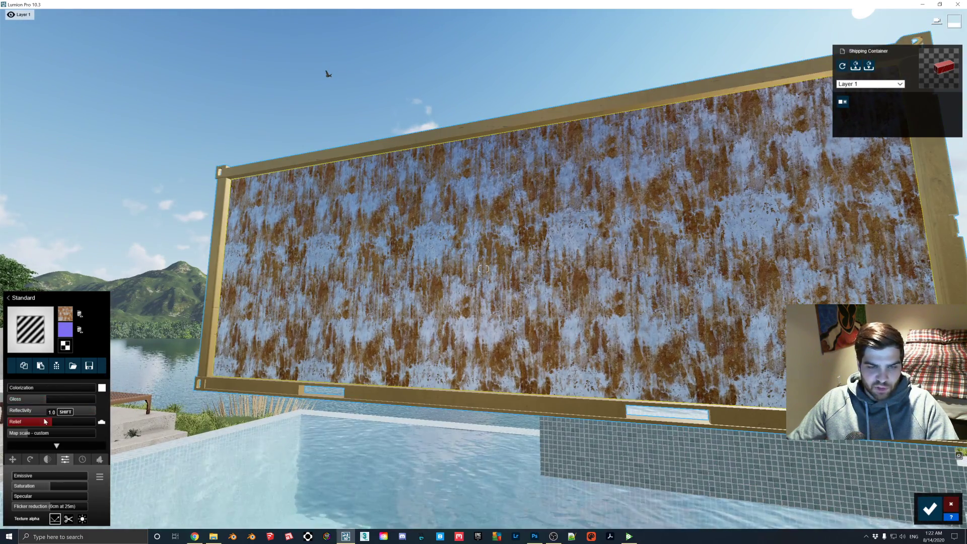
left_click_drag(76, 424, 12, 423)
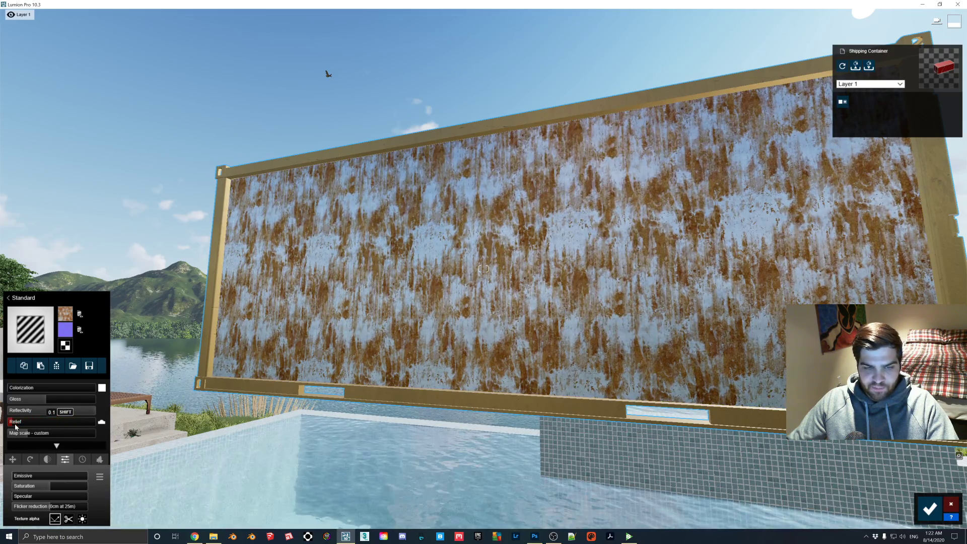
left_click(15, 427)
left_click_drag(22, 426, 28, 426)
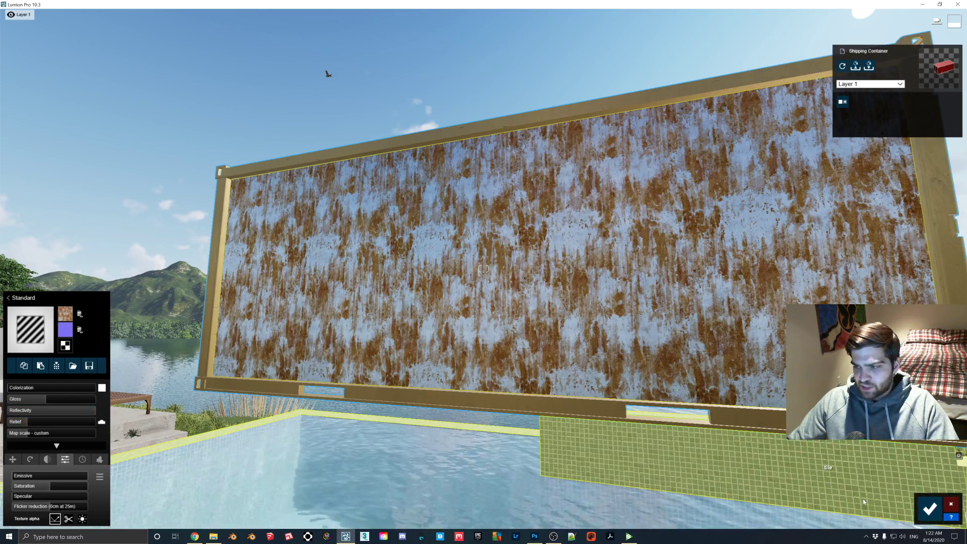
left_click(926, 510)
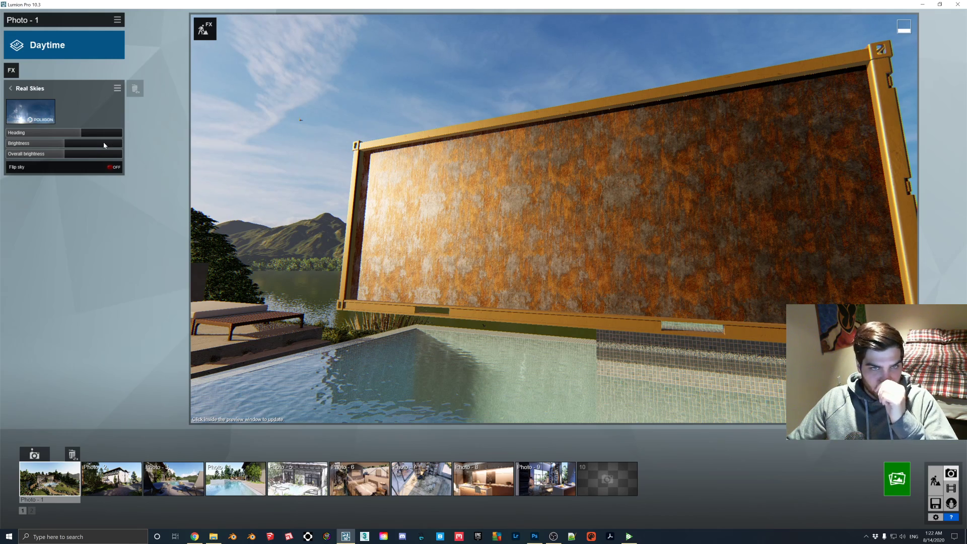
- Turn the Real Skies heading slightly lower to relight the rusted container wall, and return to build mode
mouse_move(81, 133)
left_mouse_down()
mouse_move(53, 134)
mouse_move(76, 133)
left_mouse_up()
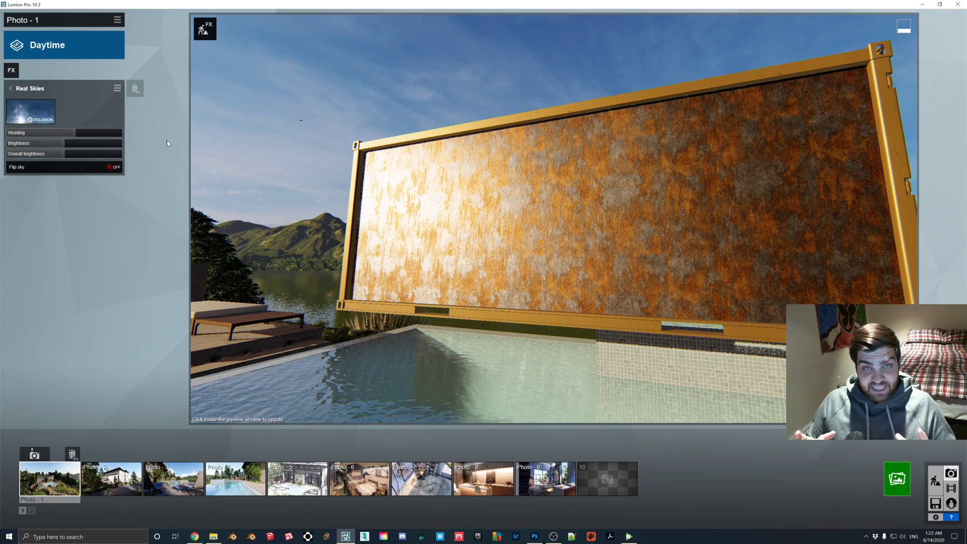
left_click(936, 481)
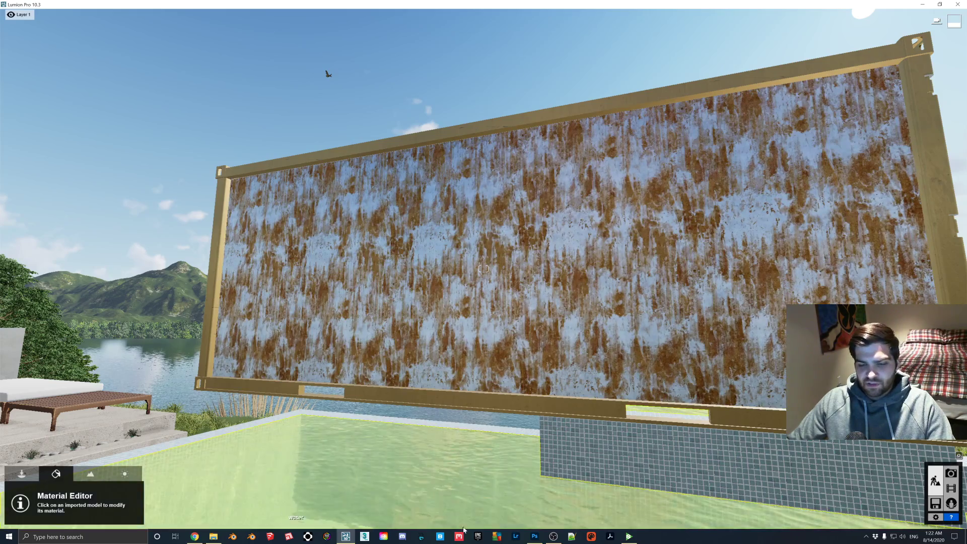
- Switch to Photoshop, close the NORMGLOSS and Glossiness documents without saving, and open metal_brushed_rusted_Base_Color from the Substance Rust folder
left_click(534, 536)
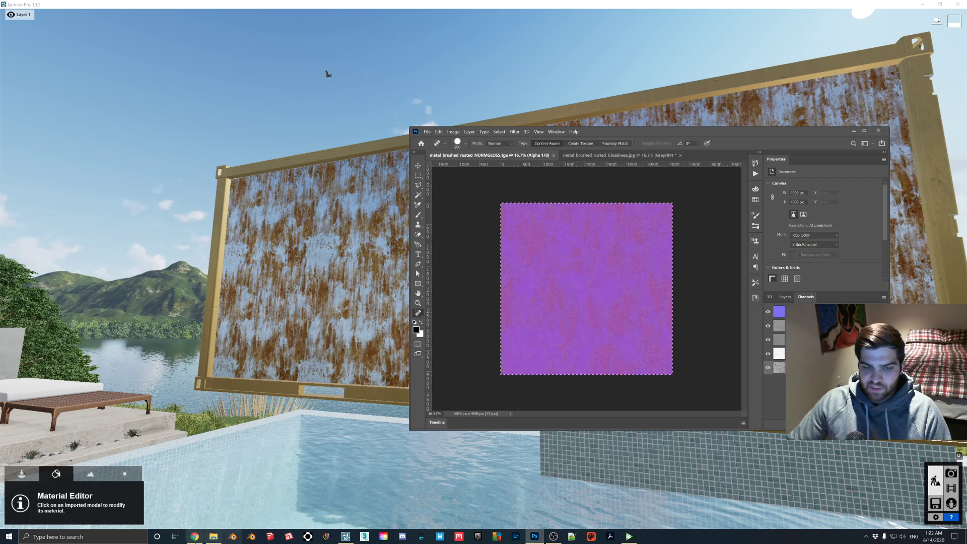
left_click(213, 537)
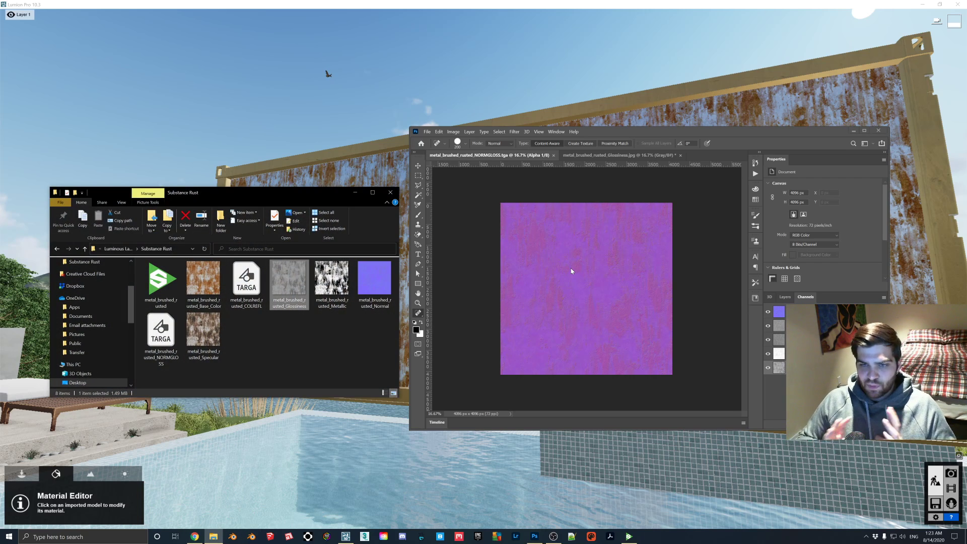
left_click(553, 155)
left_click(547, 155)
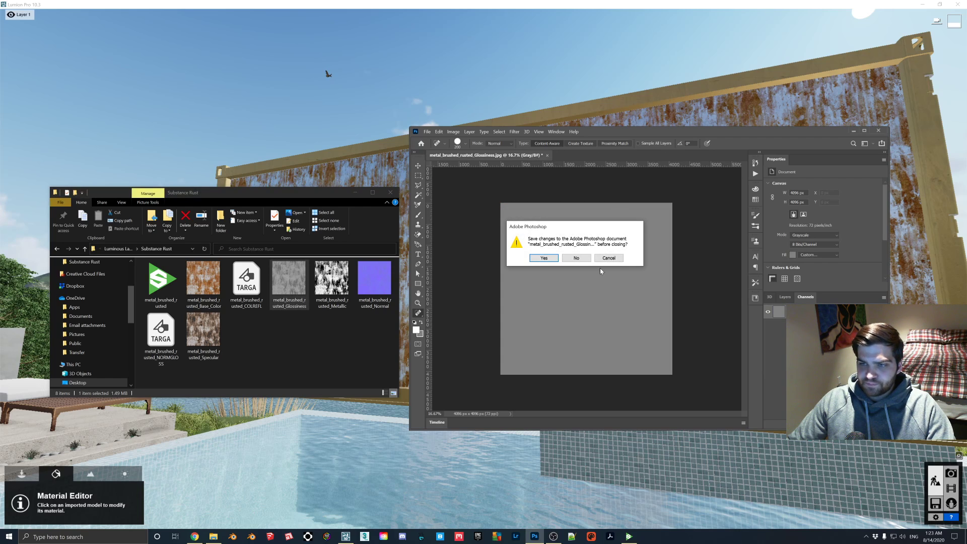
left_click(583, 258)
left_click_drag(205, 277, 485, 330)
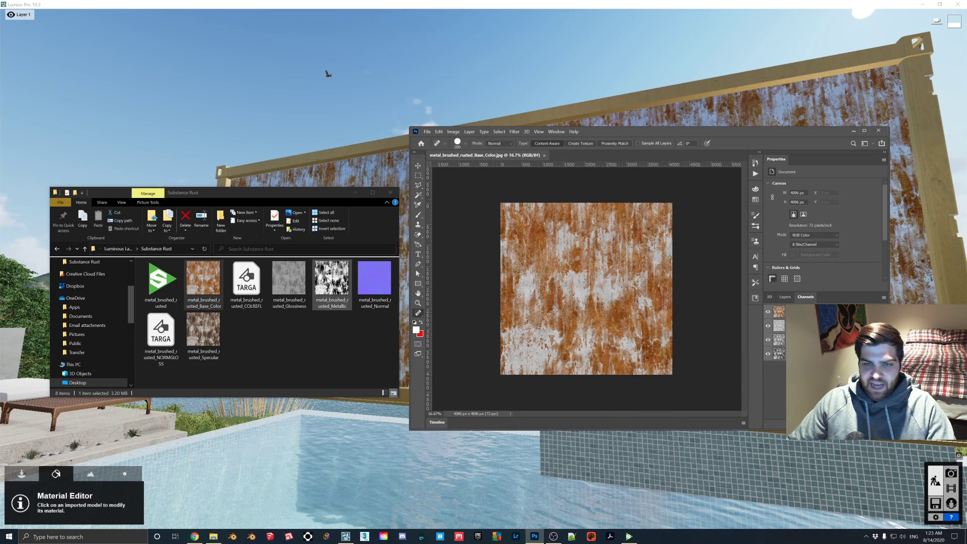
- Compare the rusted metal's Metallic and Specular maps side by side in the photo viewer, and close both images
double_click(328, 279)
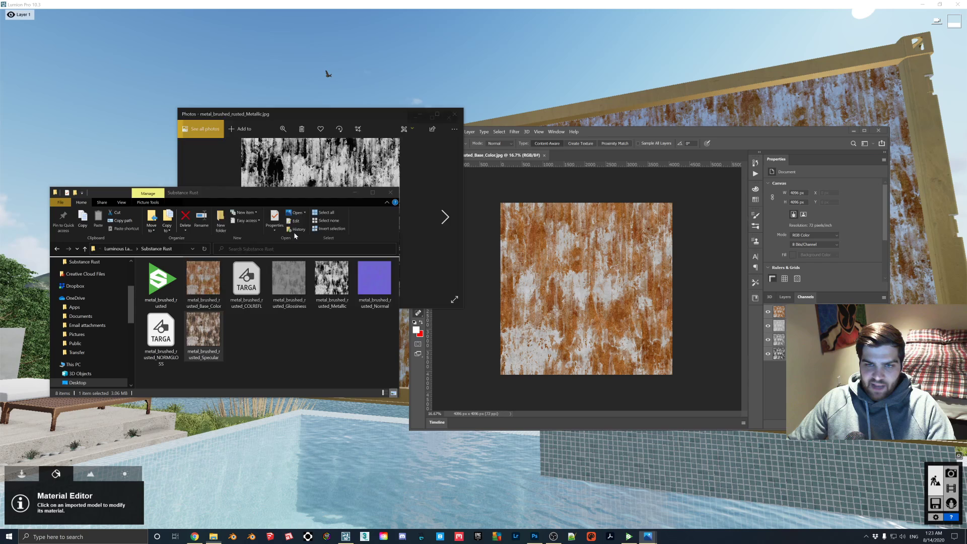
left_click_drag(347, 121, 637, 129)
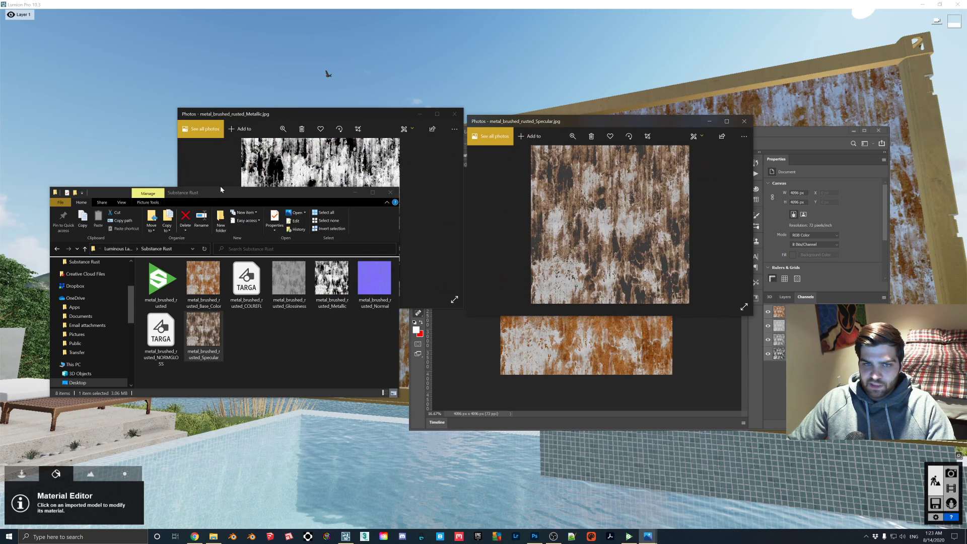
left_click_drag(221, 189, 224, 315)
left_click_drag(554, 122, 549, 113)
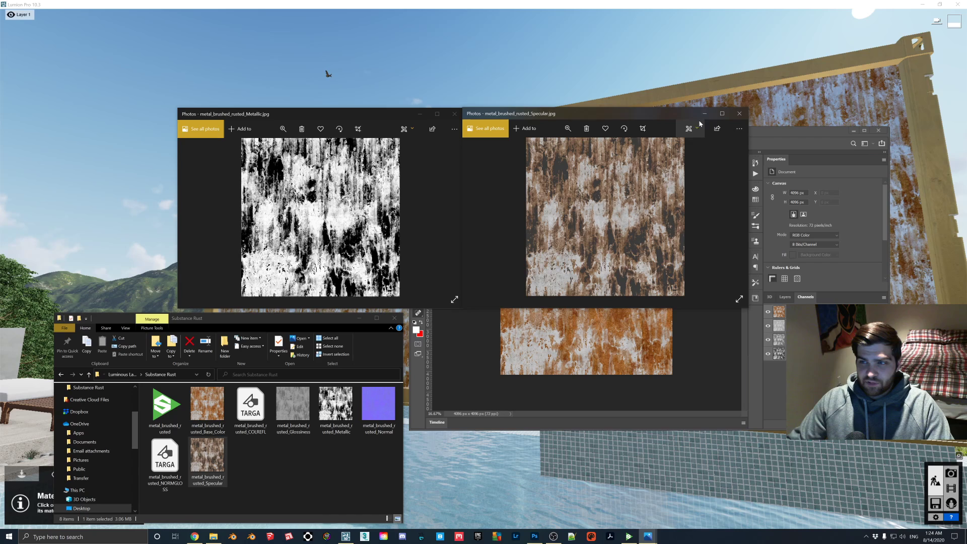
left_click(739, 113)
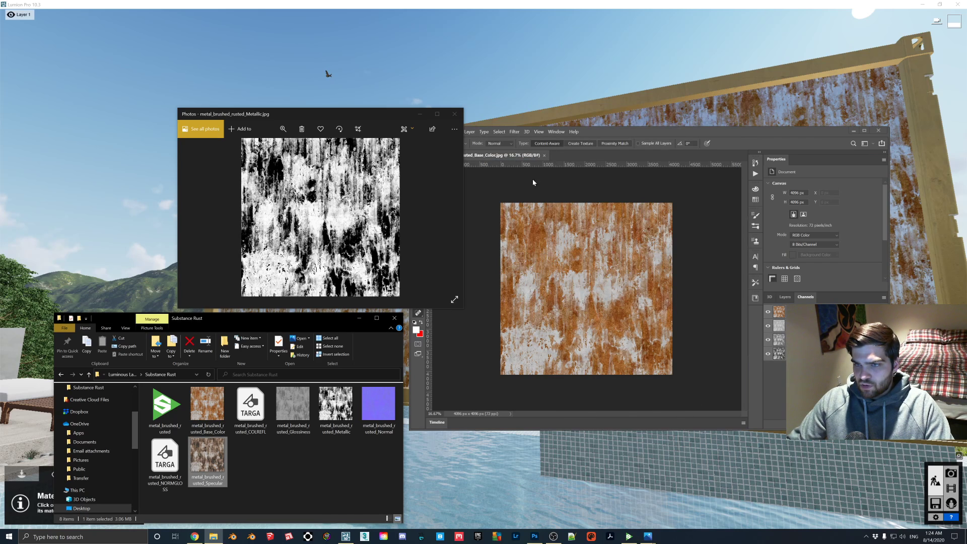
left_click(454, 113)
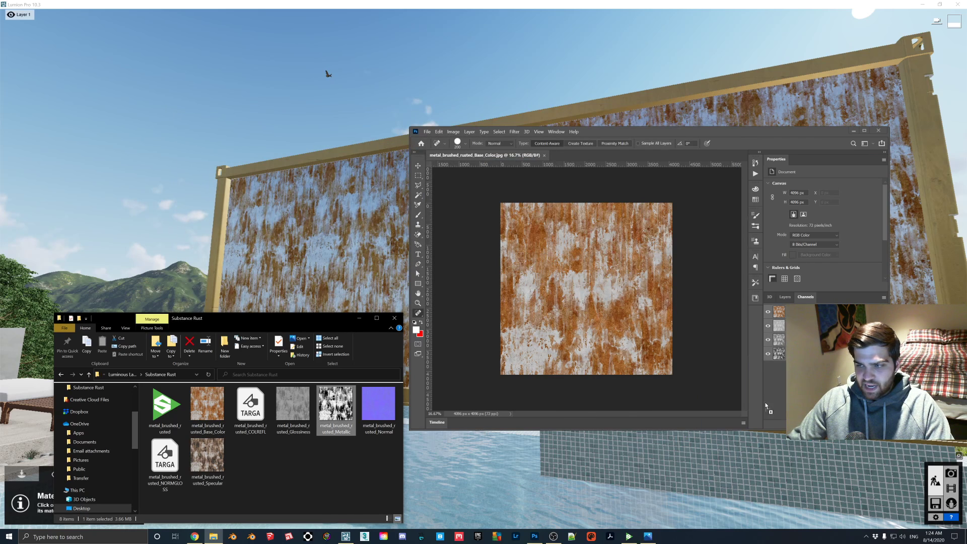
- Open metal_brushed_rusted_Metallic, copy it into a new alpha channel of the base color image, and show all channels together
left_click_drag(336, 402, 584, 288)
left_click(485, 155)
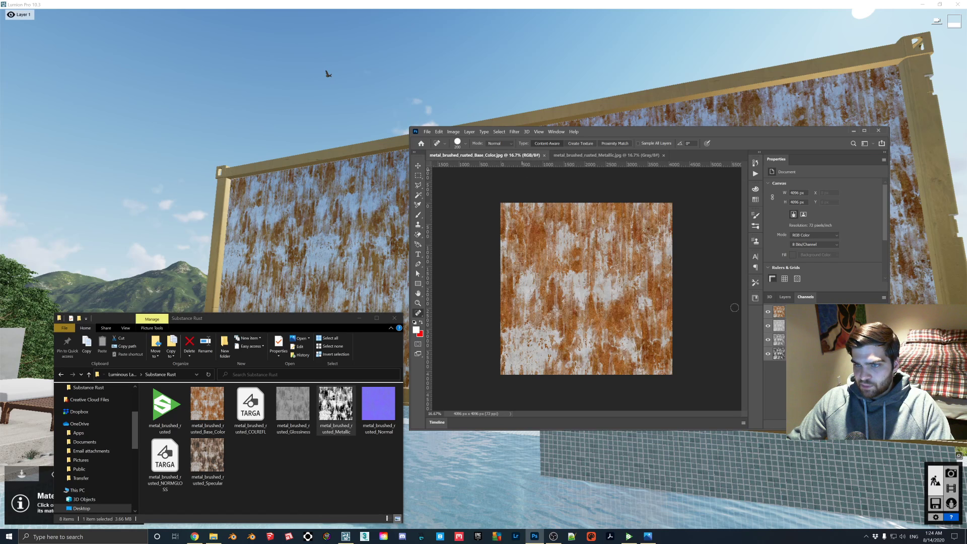
left_click(609, 155)
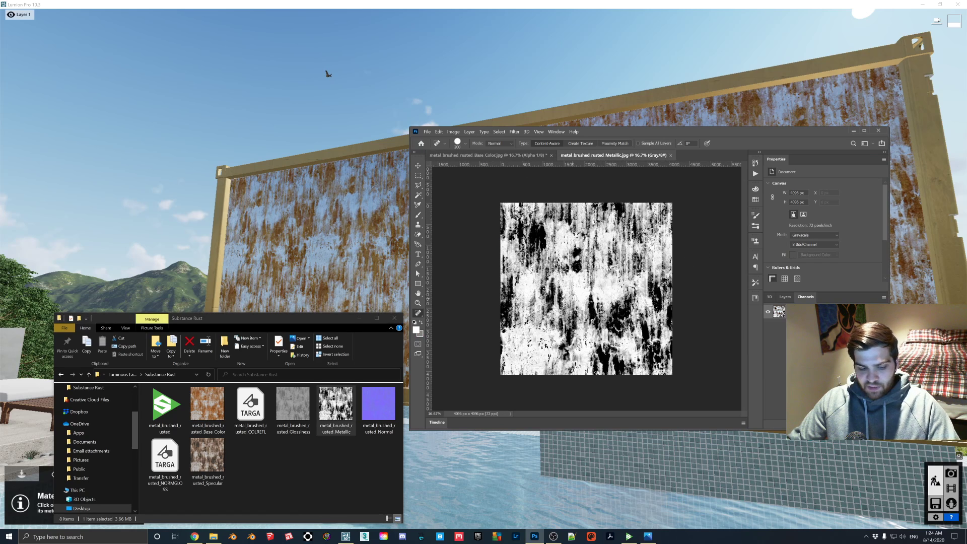
key("ctrl+a")
left_click(512, 155)
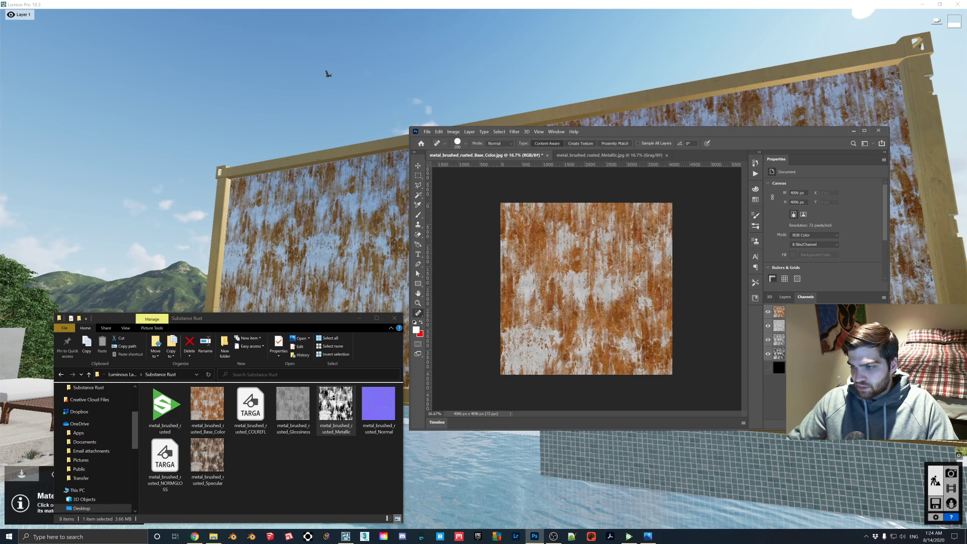
left_click(778, 368)
key("ctrl+v")
left_click(767, 312)
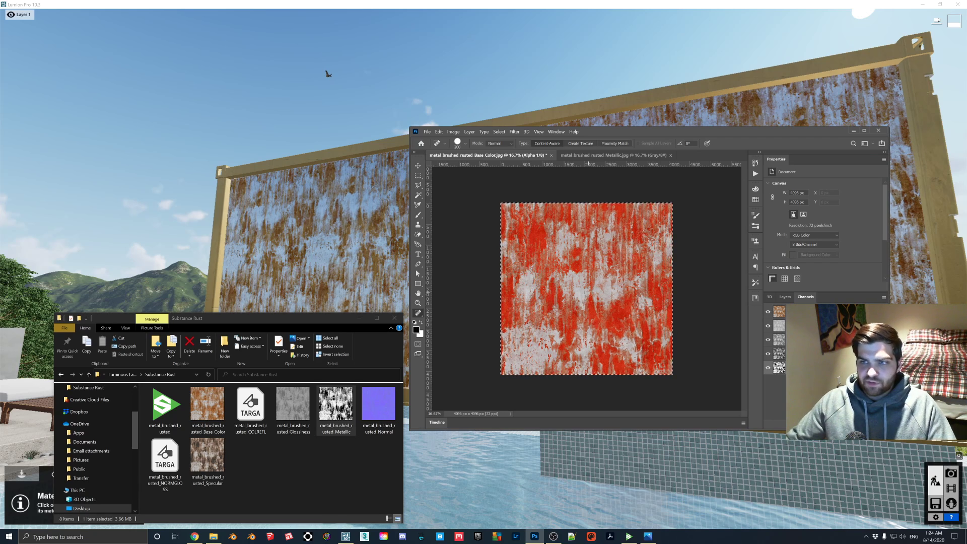
- Open metal_brushed_rusted_COLREFL, compare its alpha channel with the base color image's metallic alpha, and close it
double_click(250, 406)
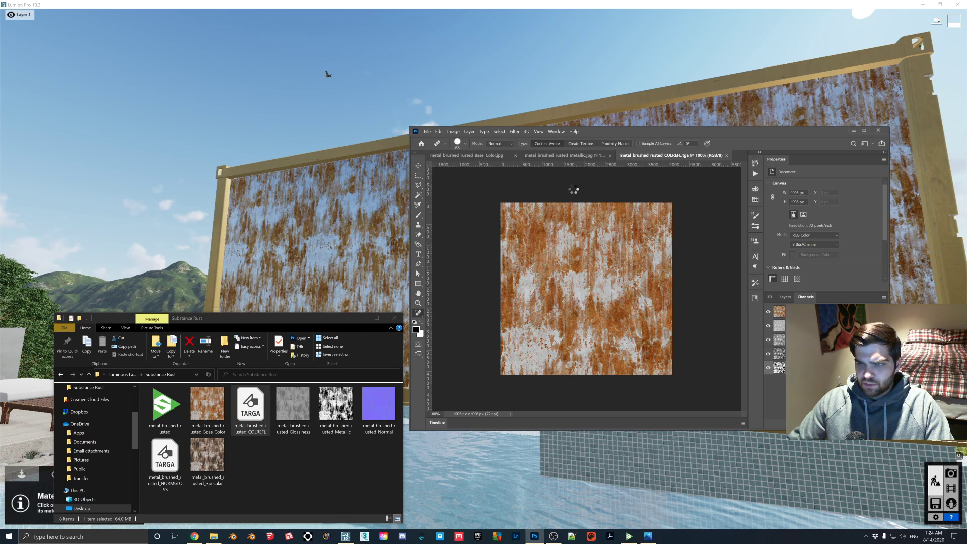
left_click(768, 368)
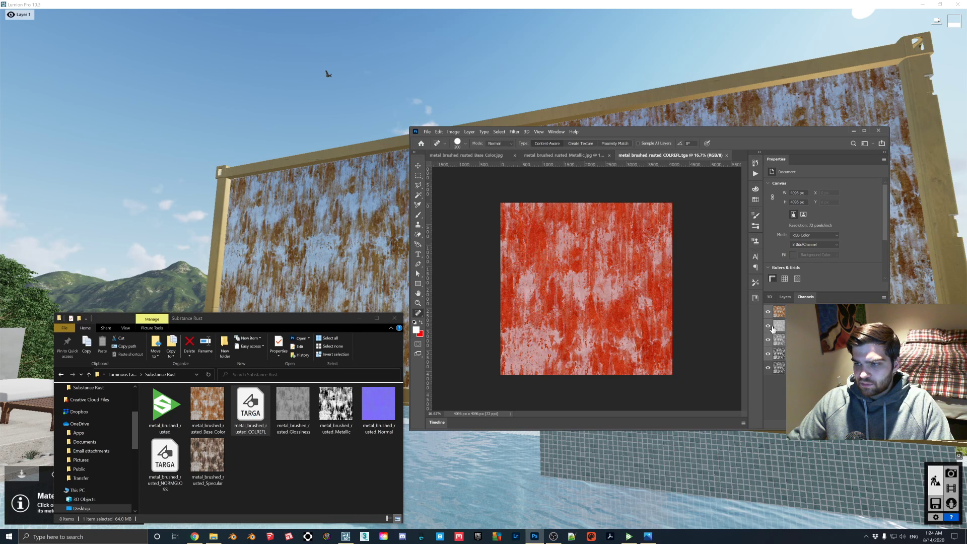
left_click_drag(632, 156, 541, 155)
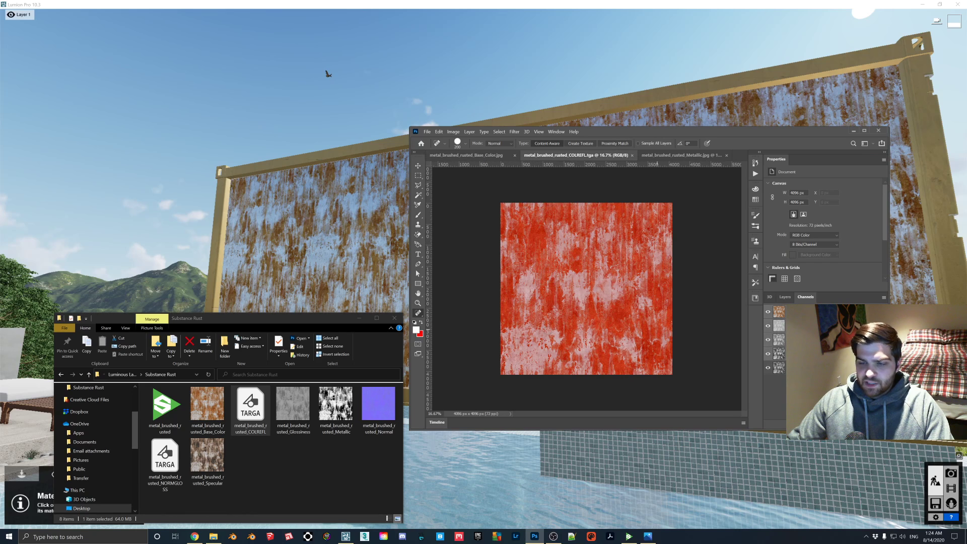
left_click(448, 155)
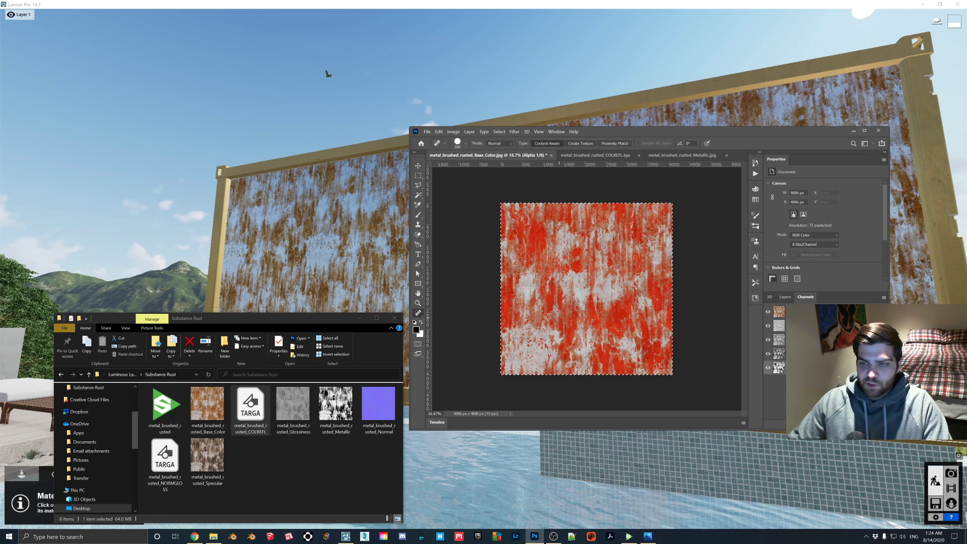
left_click(599, 155)
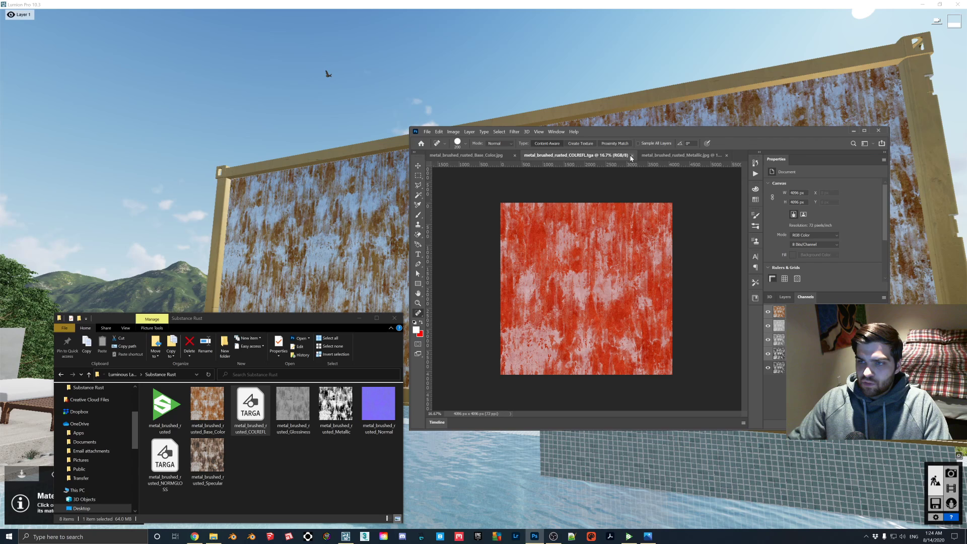
key("ctrl+6")
key("ctrl+v")
- Save the base color image with its metallic alpha as the Targa file metal_brushed_rusted_COLMET and close it
left_click(426, 131)
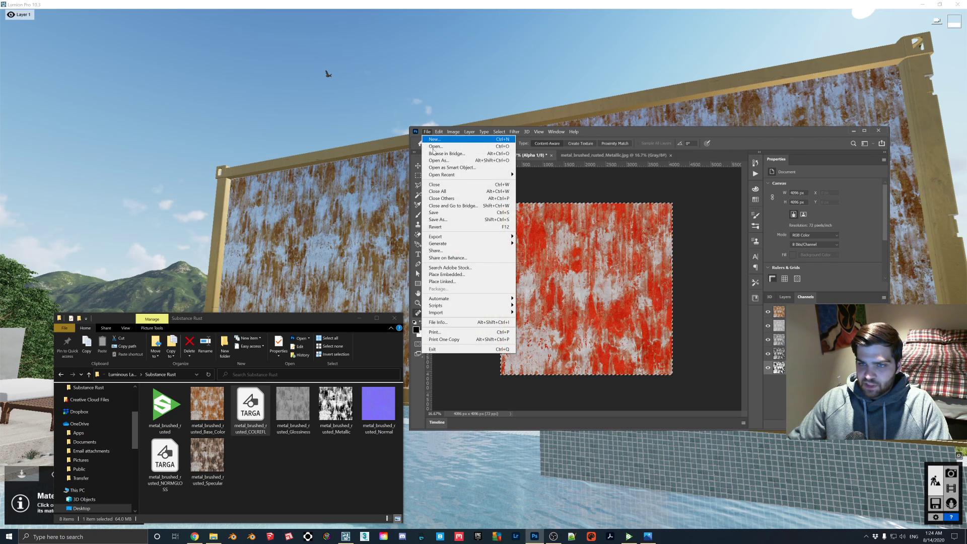
left_click(446, 220)
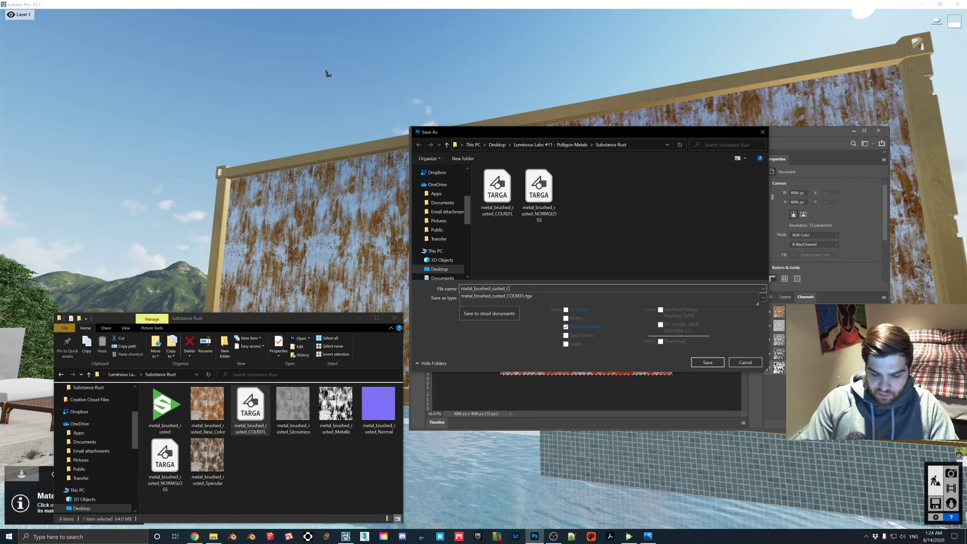
key("Return")
left_click(356, 119)
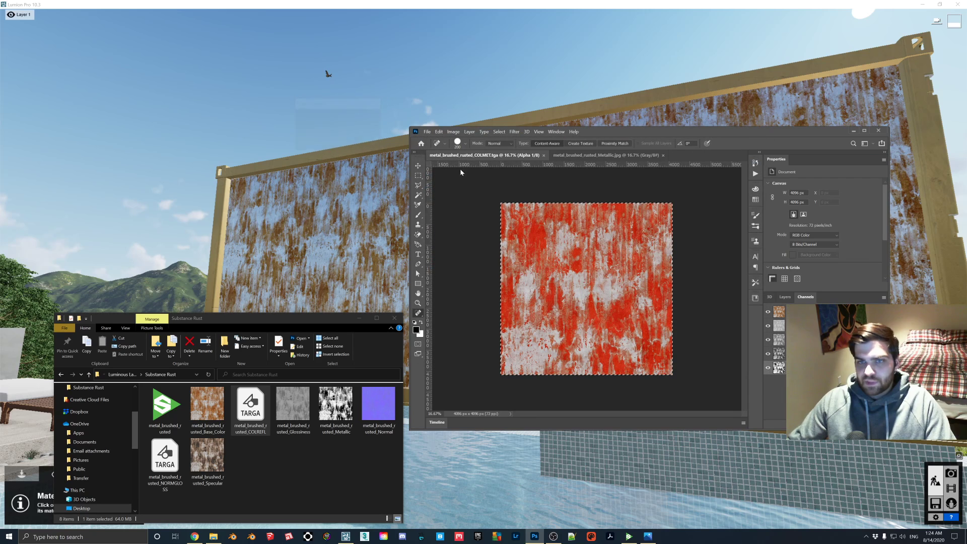
left_click(544, 155)
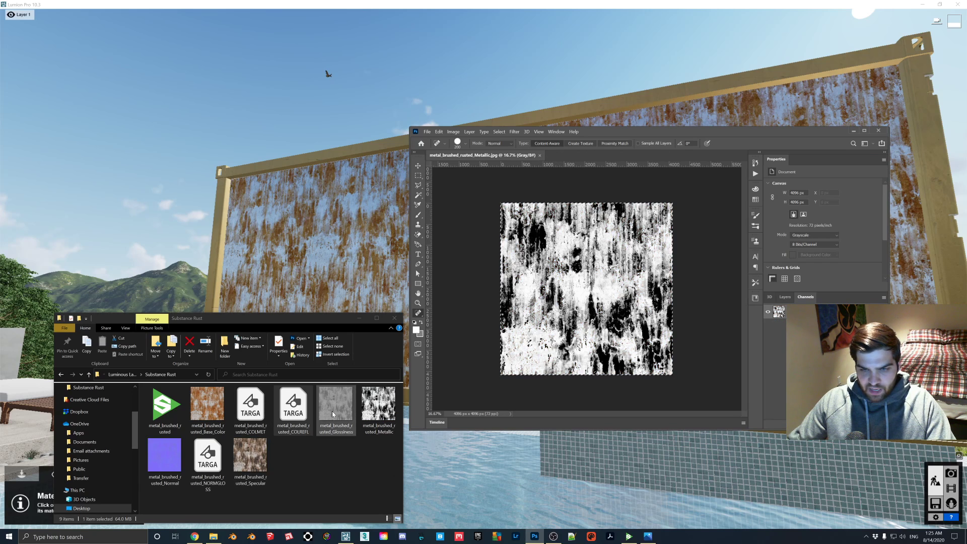
- Open metal_brushed_rusted_Normal, paste the metallic map into a new alpha channel, and show all channels together
left_click(164, 456)
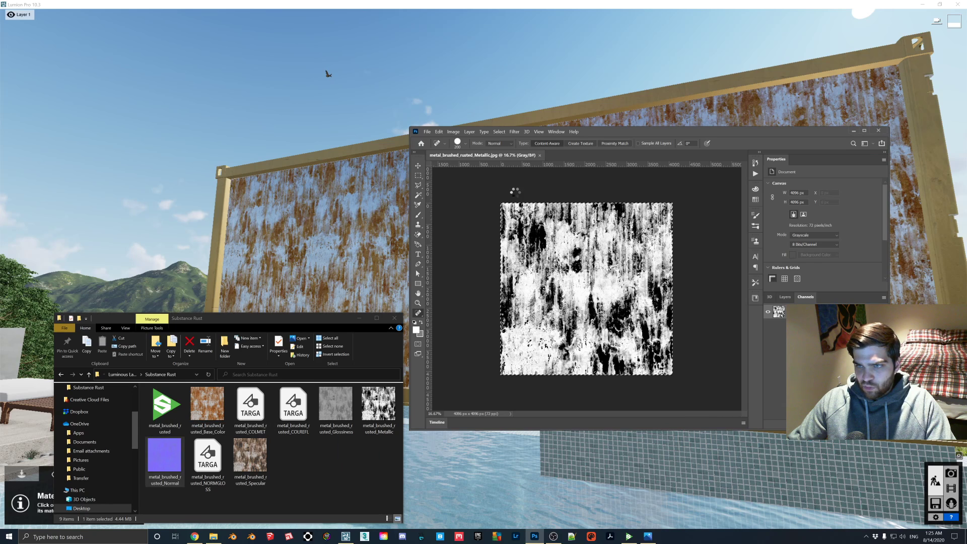
left_click(482, 155)
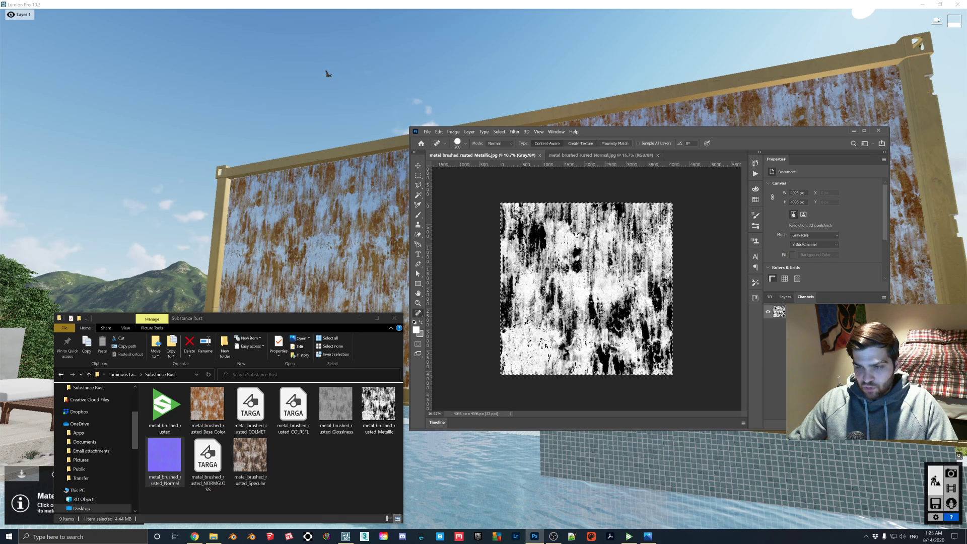
key("ctrl+Tab")
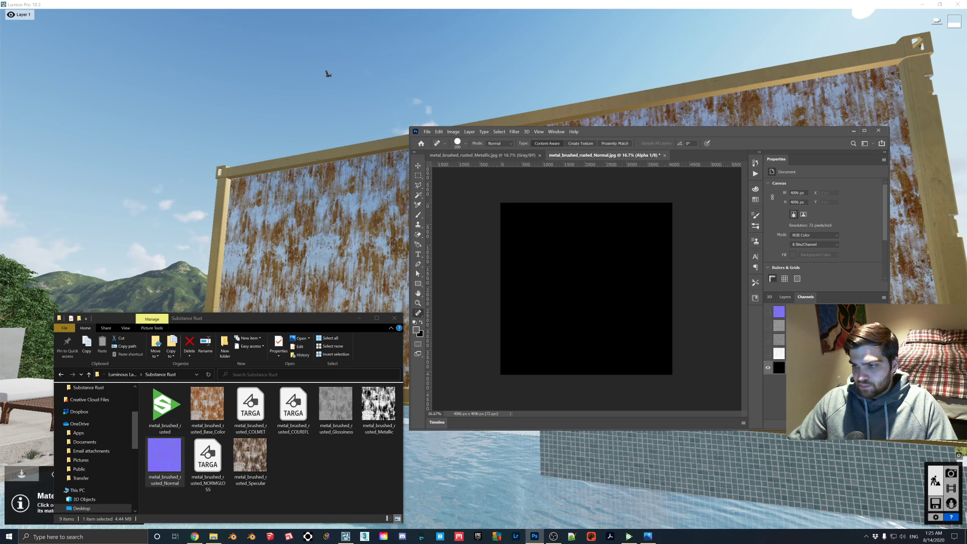
key("ctrl+v")
left_click(768, 313)
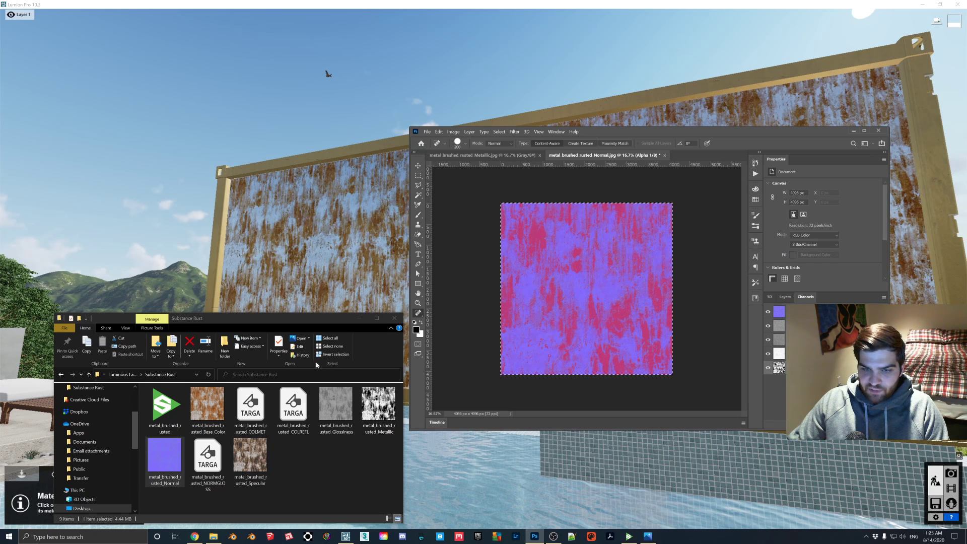
- Open metal_brushed_rusted_NORMGLOSS with its alpha shown and compare its glossiness mask with the normal map's metallic mask
left_click(213, 462)
double_click(213, 462)
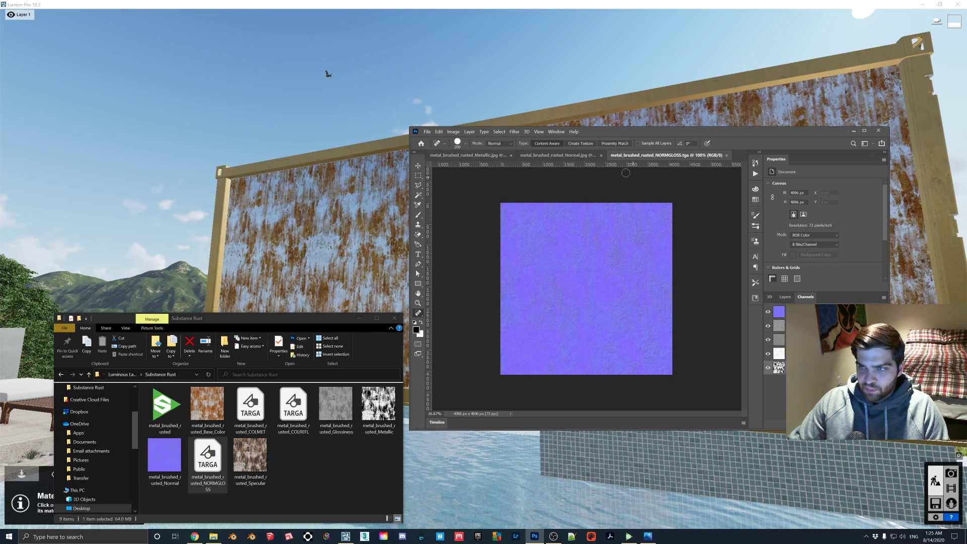
left_click(768, 369)
left_click(569, 155)
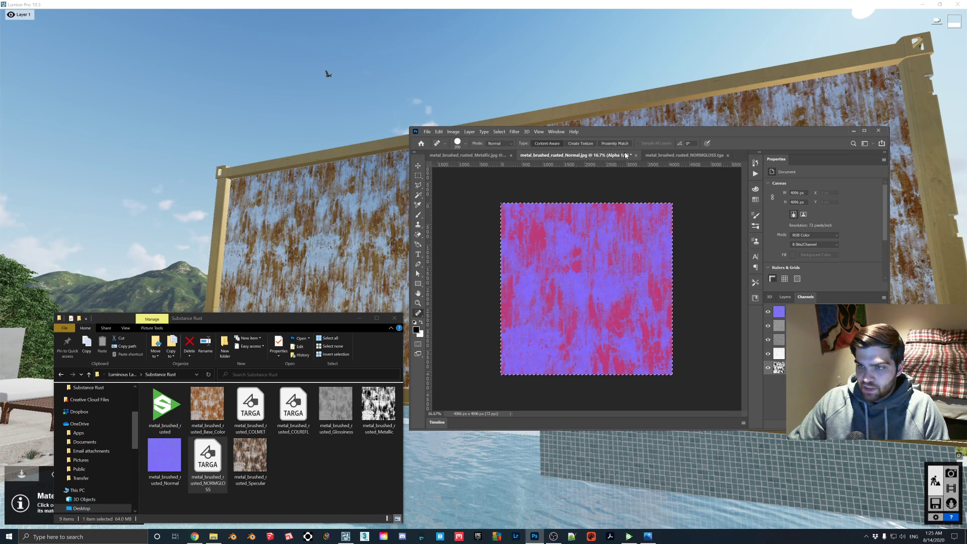
left_click(664, 155)
left_click(576, 155)
left_click(665, 155)
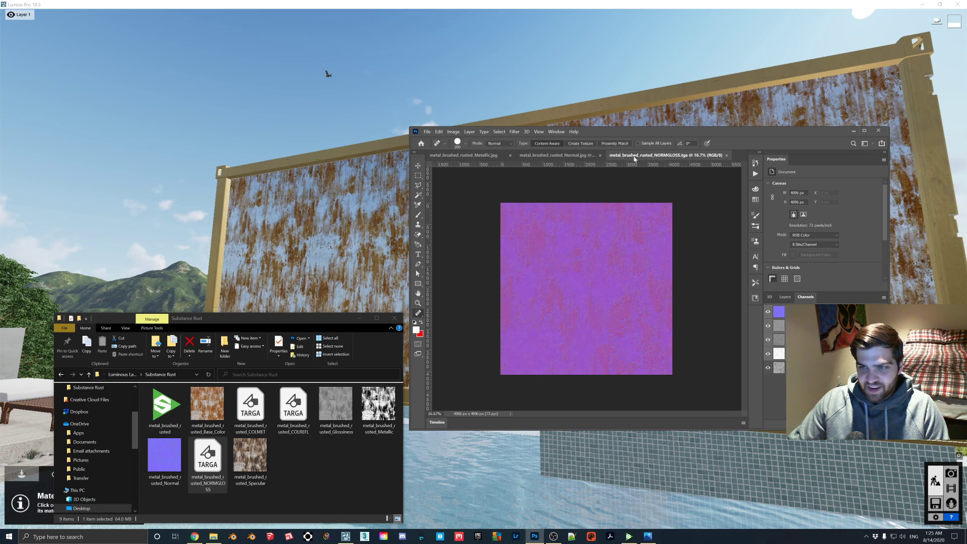
left_click(569, 156)
left_click(655, 155)
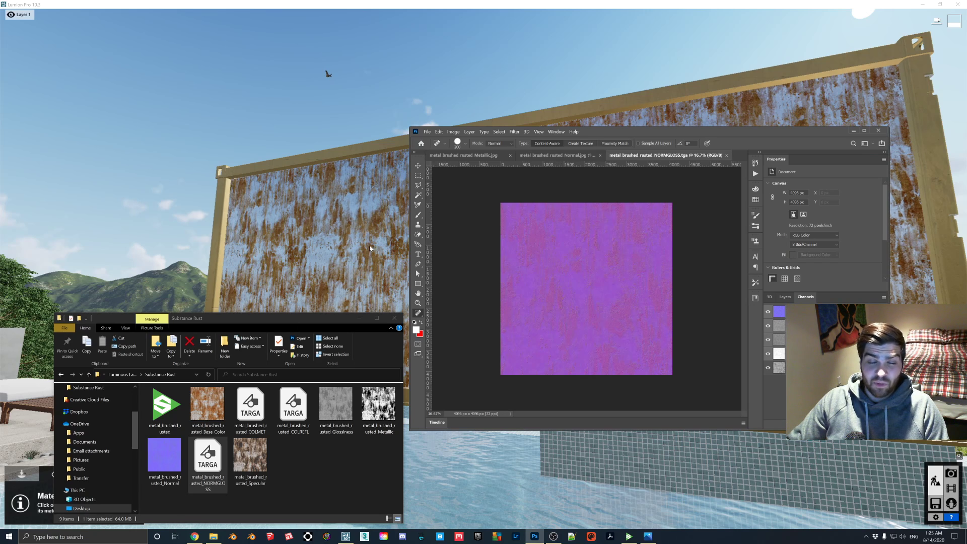
- Try to save the normal map with its metallic alpha over the existing Targa file metal_brushed_rusted_NORMGLOSS
left_click(554, 155)
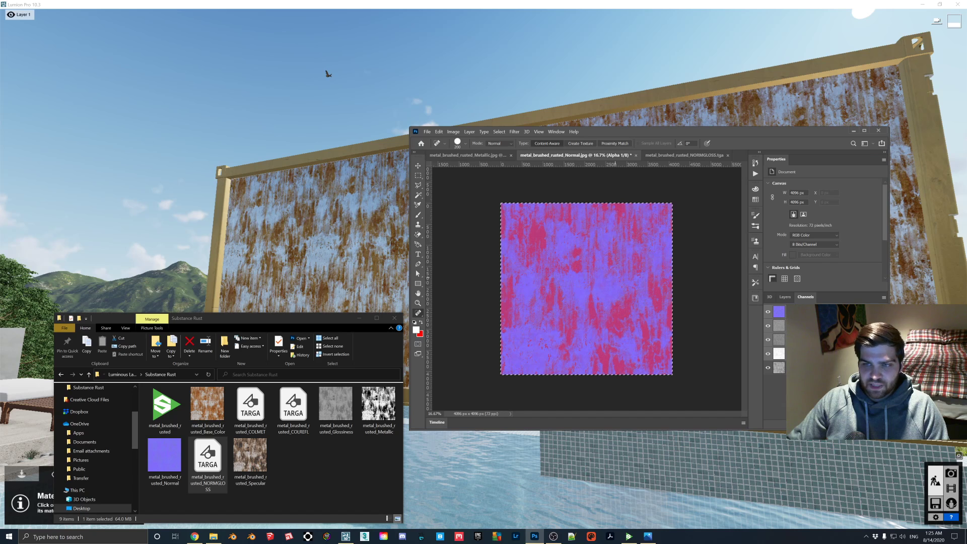
left_click(426, 131)
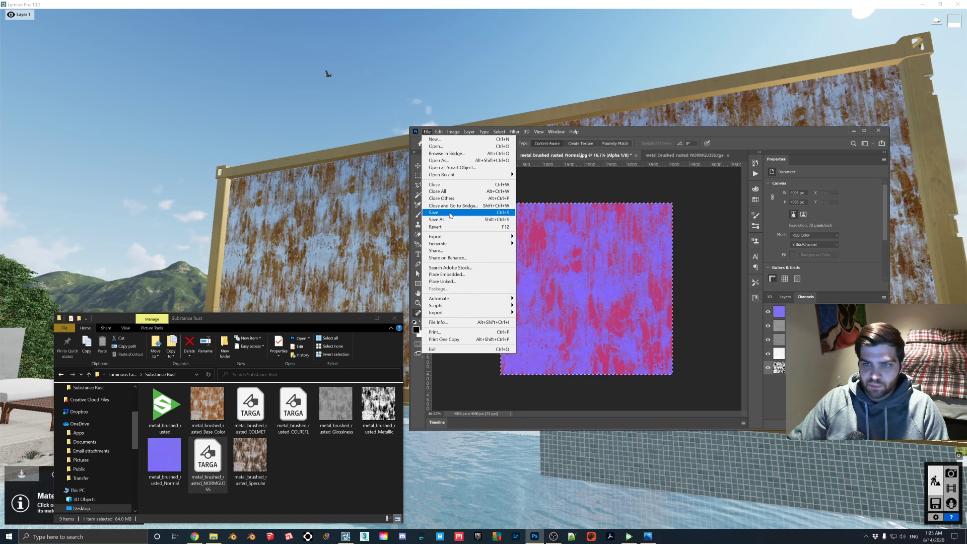
left_click(451, 212)
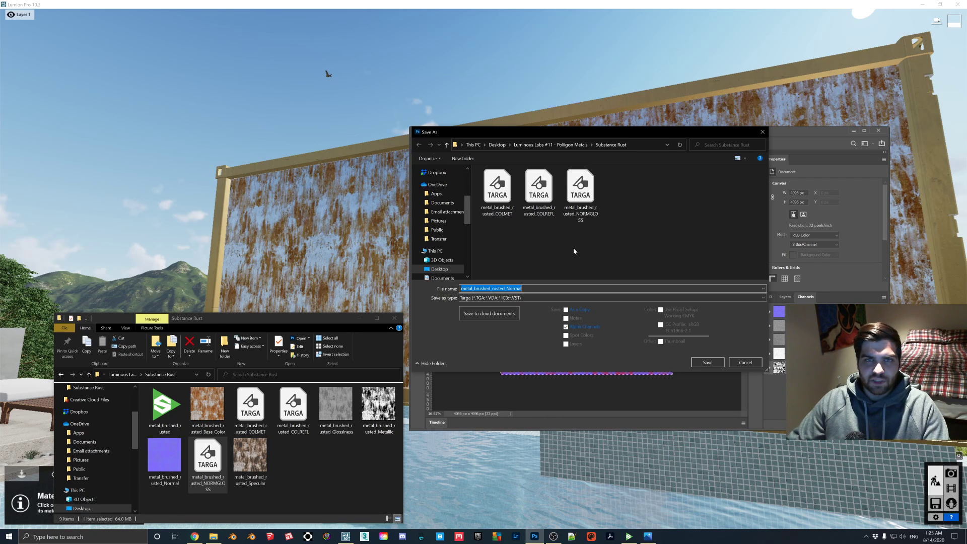
left_click(580, 194)
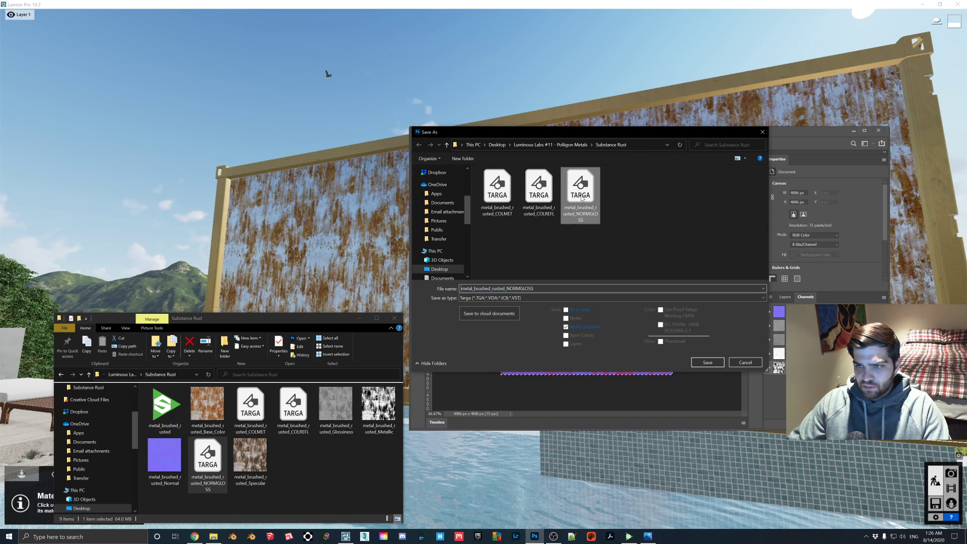
left_click(707, 362)
left_click(502, 270)
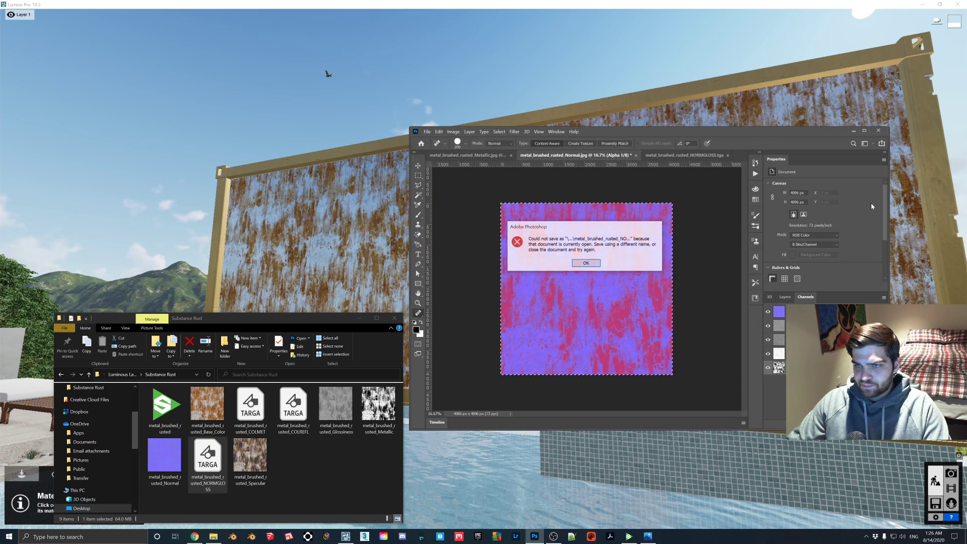
left_click(585, 263)
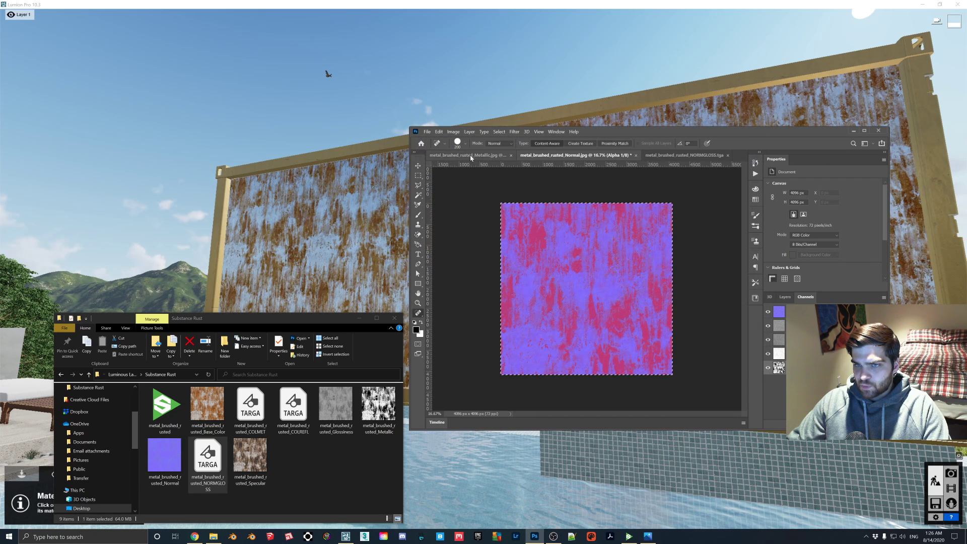
- Save the normal map with its metallic alpha as the Targa file metal_brushed_rusted_NORMMET
left_click(427, 132)
left_click(443, 221)
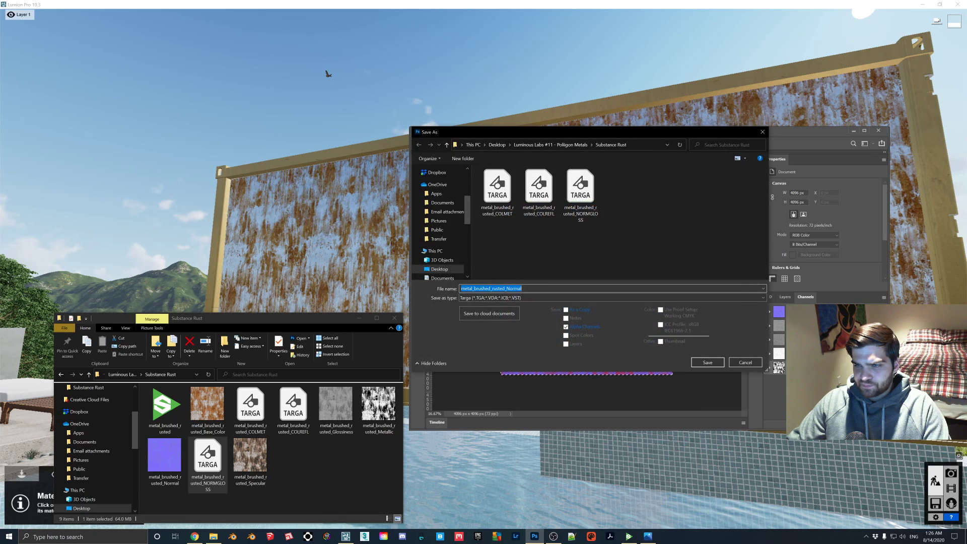
double_click(515, 287)
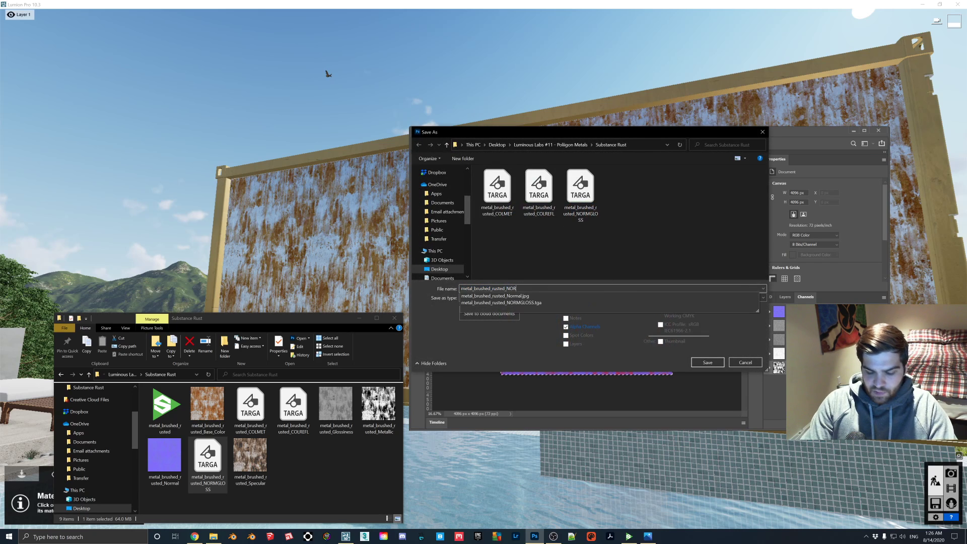
key("Return")
key("Return")
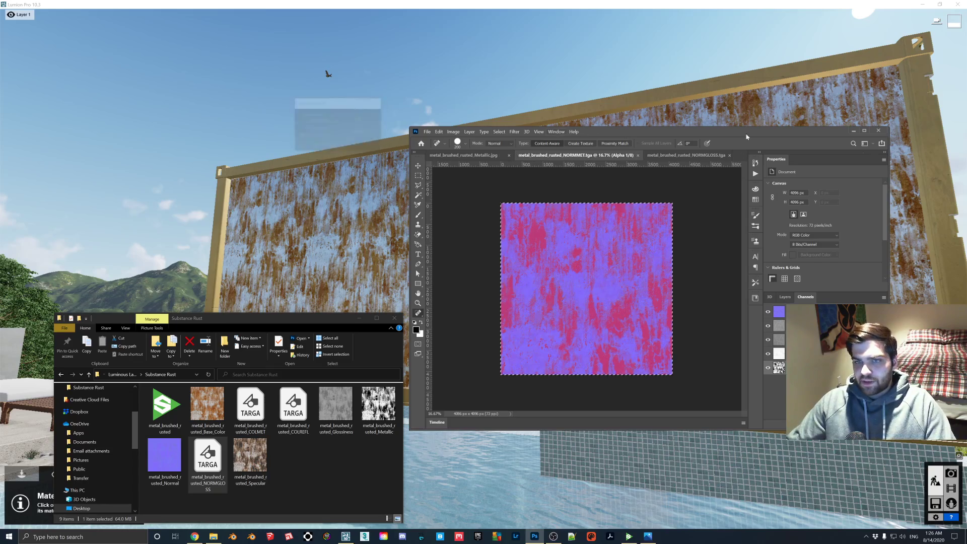
- Switch to Lumion and load metal_brushed_rusted_COLMET as the rusted panel's color map and metal_brushed_rusted_NORMMET as its normal map
left_click(328, 334)
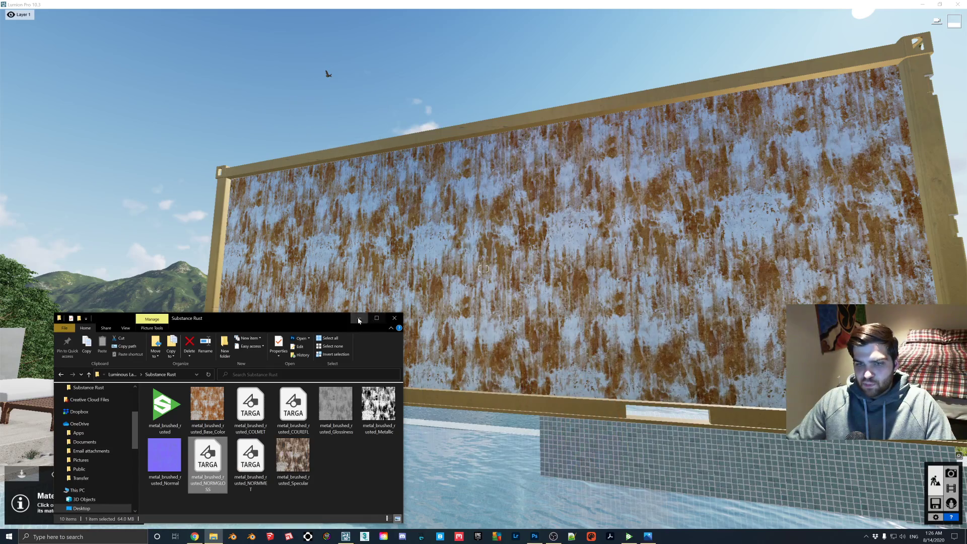
left_click(483, 238)
key("w")
key("s")
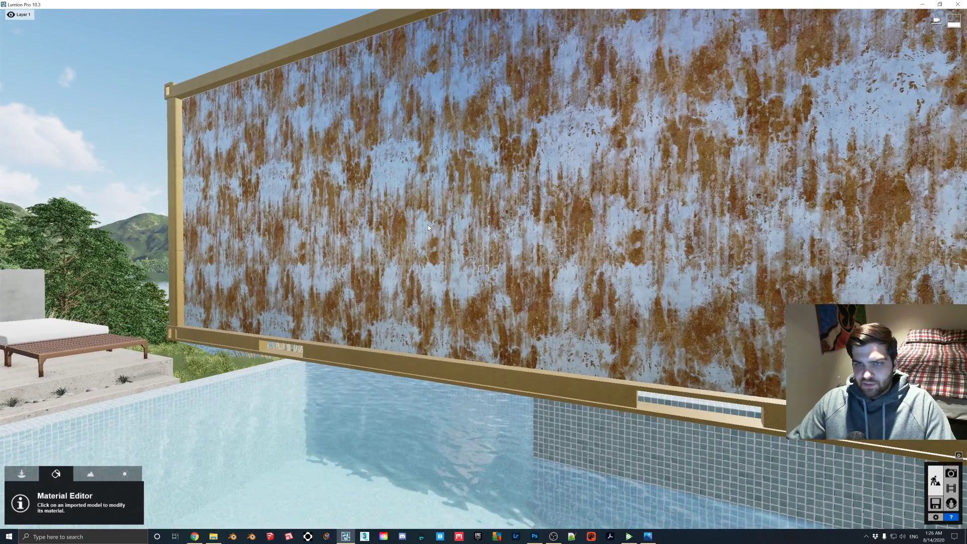
left_click(447, 225)
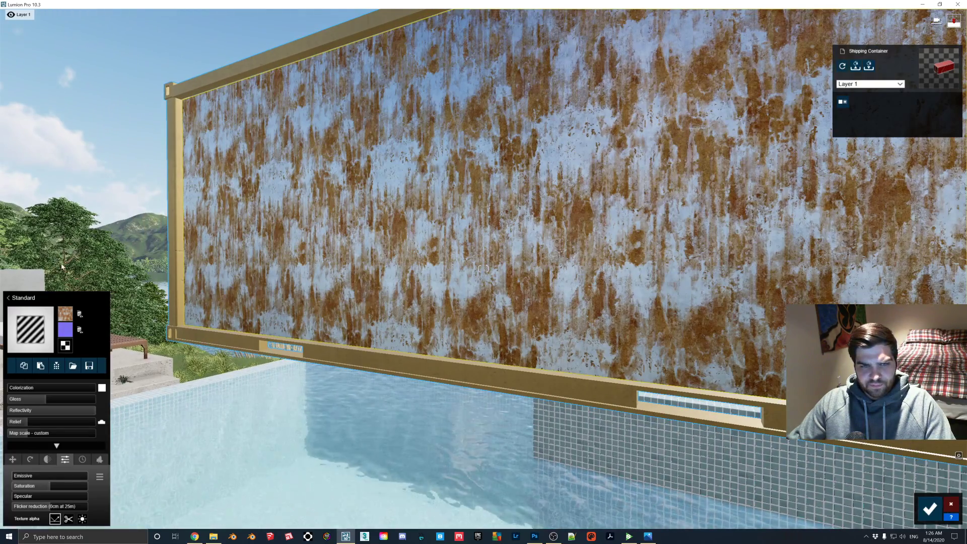
left_click(65, 316)
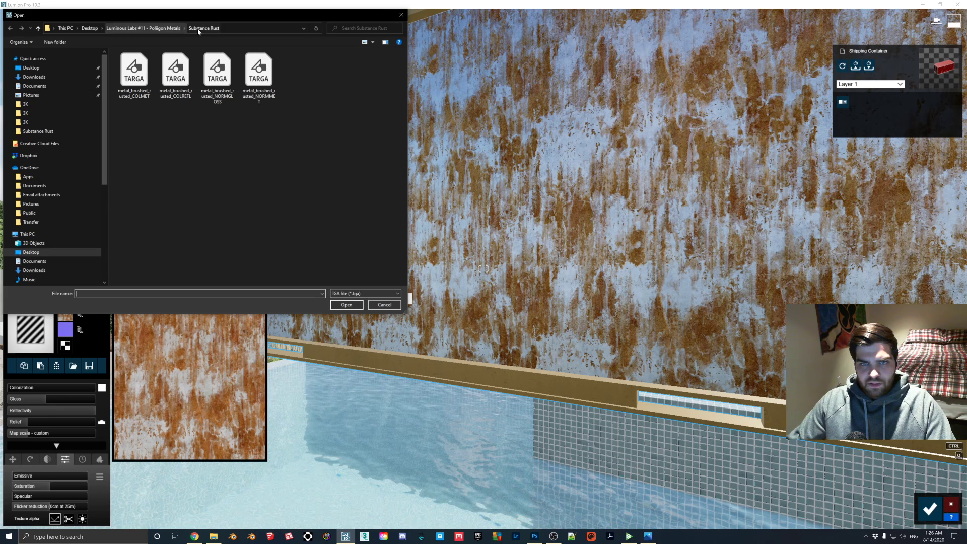
double_click(134, 70)
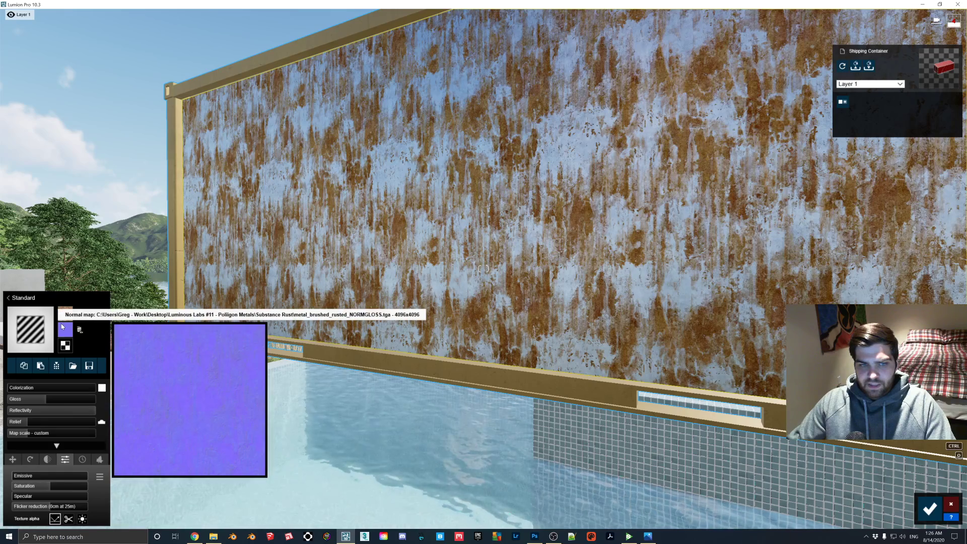
left_click(65, 329)
double_click(259, 78)
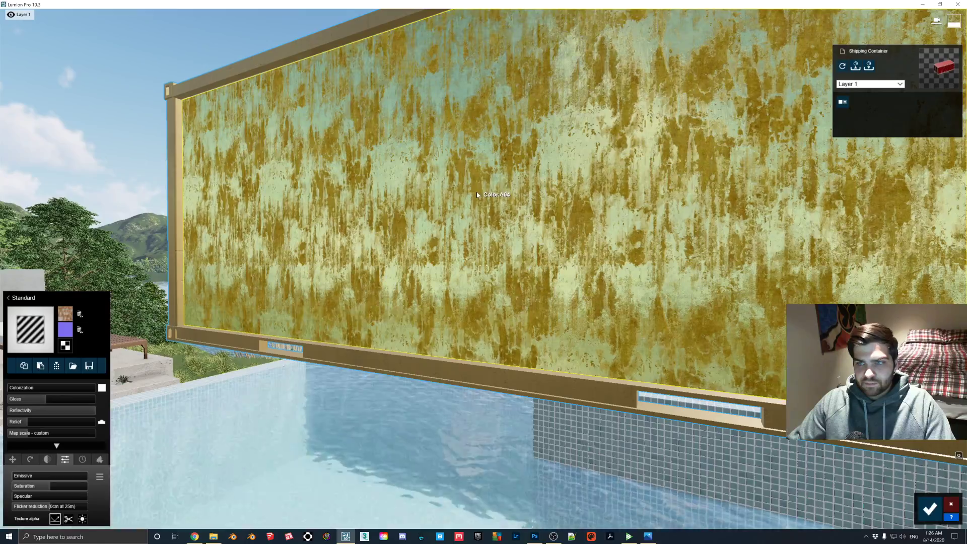
- Inspect the rusted panel up close, save the container's material changes and enter Photo mode
key("shift+s")
key("shift+w")
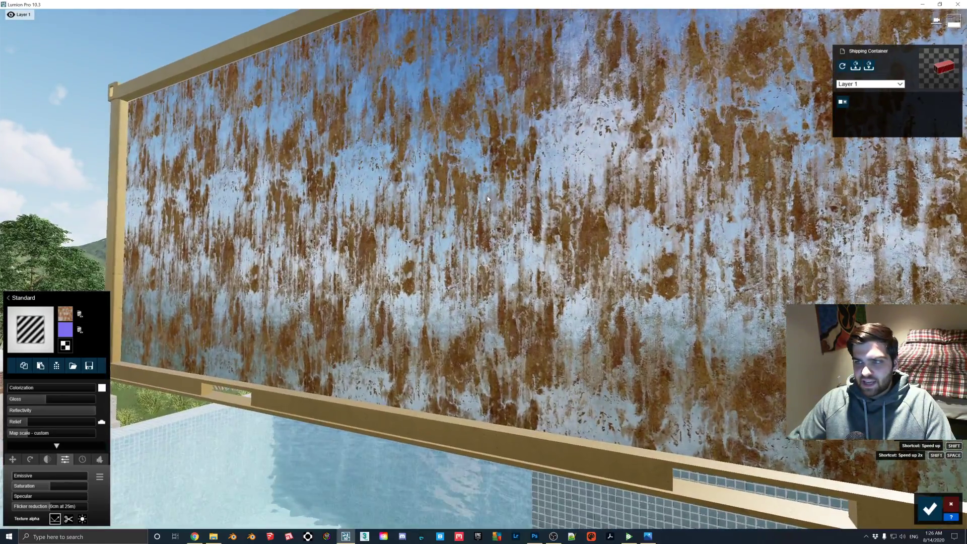
key("shift+s")
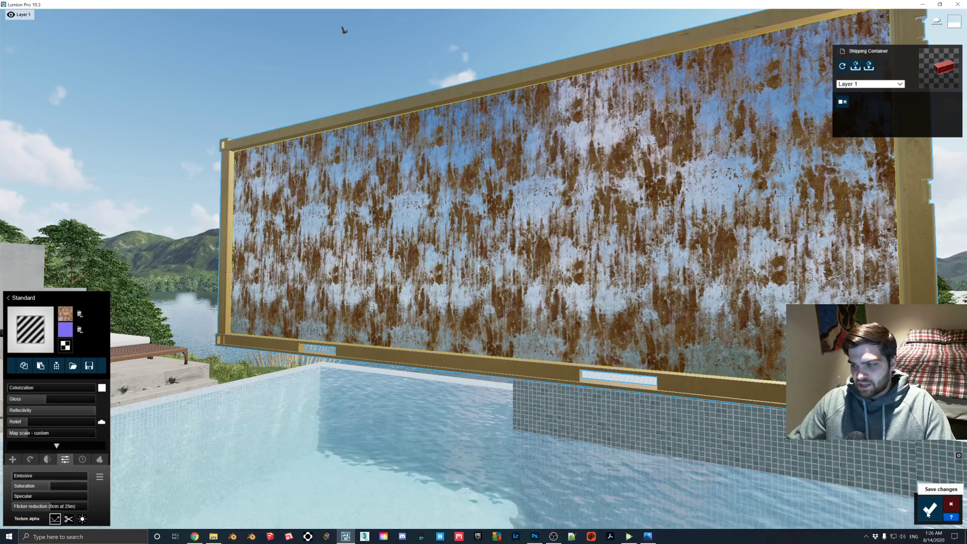
left_click(930, 508)
left_click(951, 474)
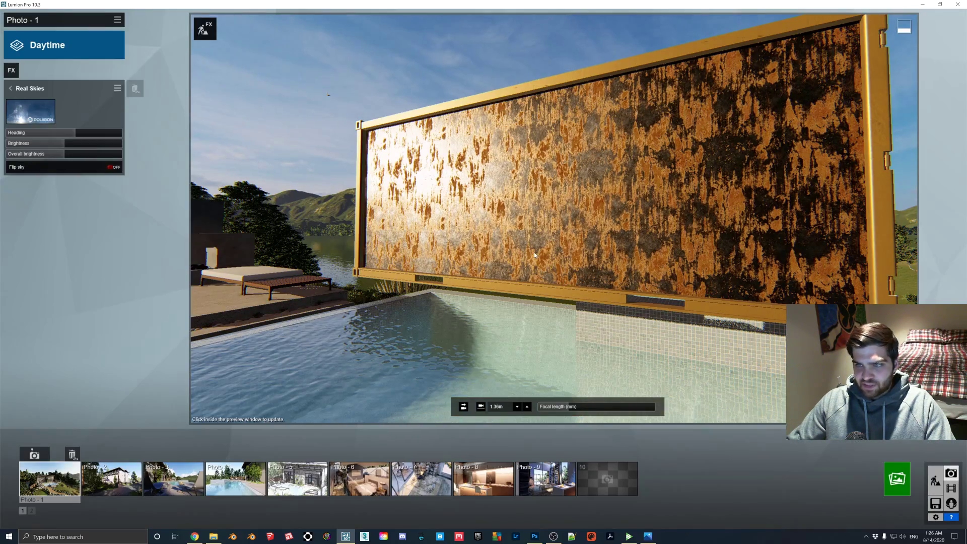
- Update the photo preview and lower the Real Skies heading to move the sun's reflection across the rusted panel
left_click(477, 237)
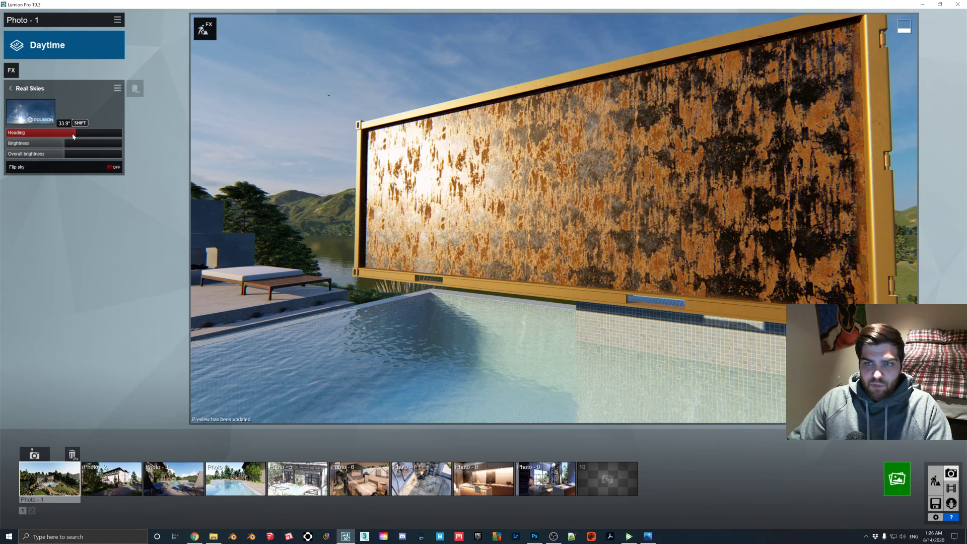
mouse_move(63, 133)
left_mouse_down()
mouse_move(53, 137)
mouse_move(67, 139)
left_mouse_up()
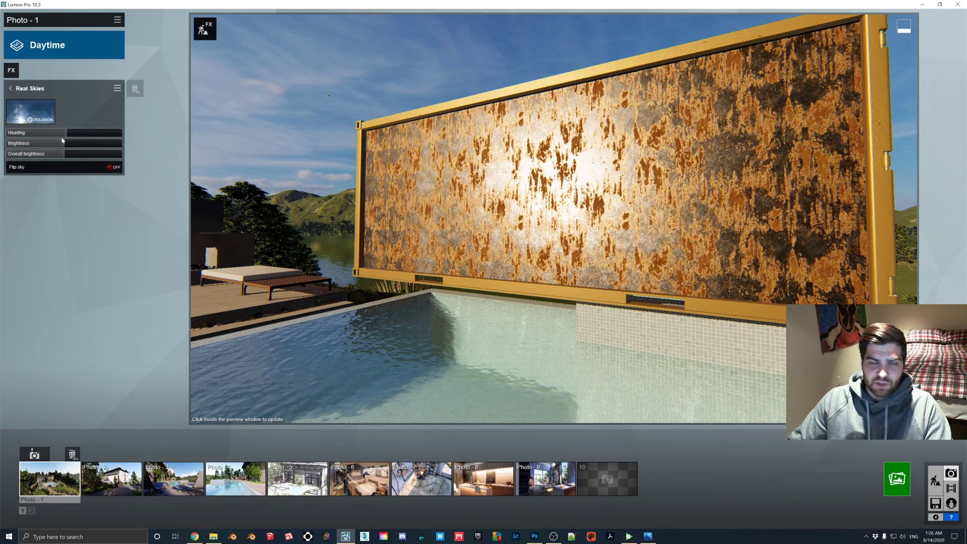
mouse_move(64, 137)
left_click_drag(64, 135, 60, 135)
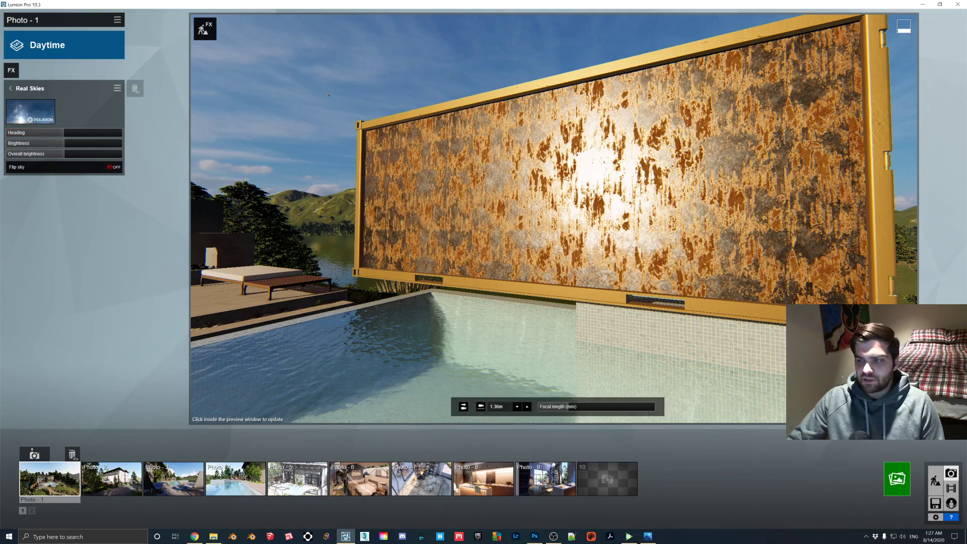
- Return to Build mode and open the weathering settings of the rusted panel's material
left_click(935, 481)
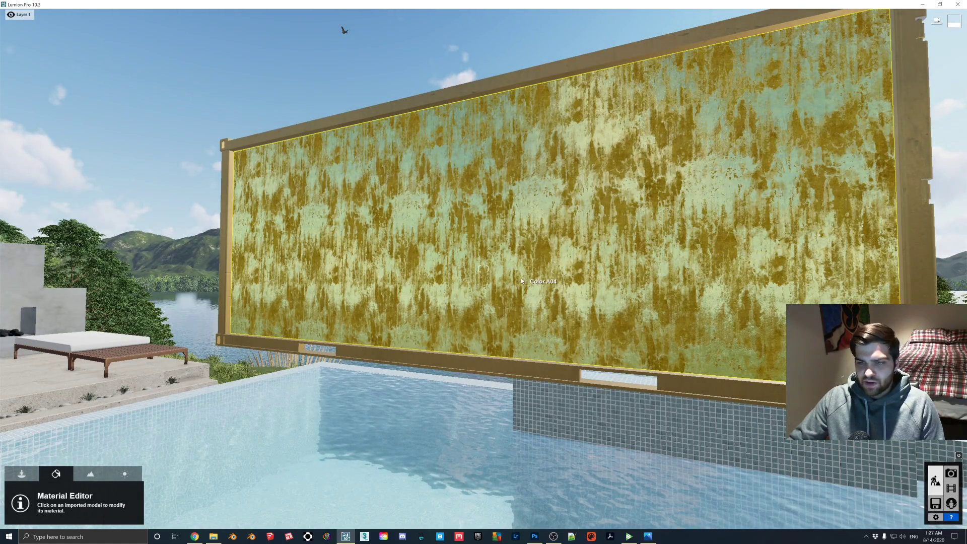
left_click(533, 280)
left_click(82, 459)
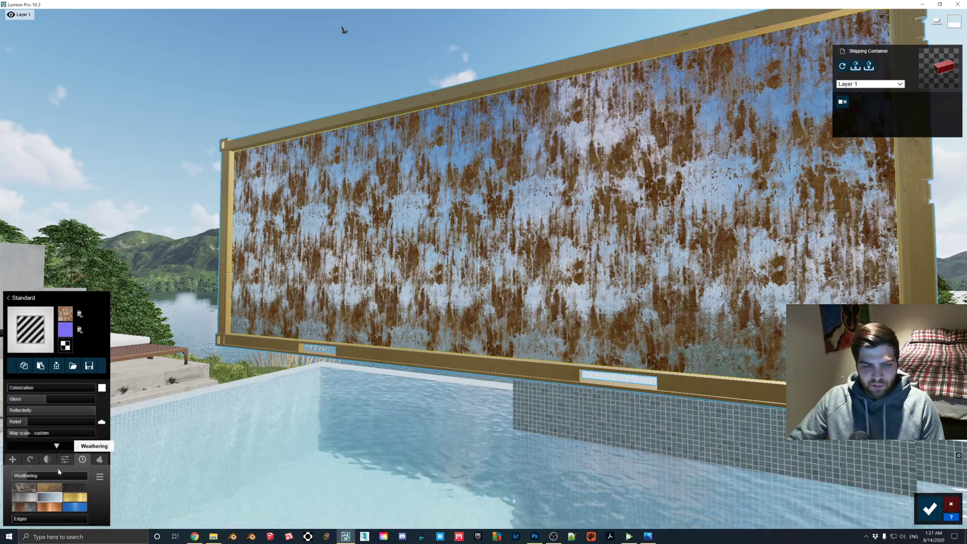
- Try iron weathering on the rusted panel at strengths up to about 0.9, and reset the weathering to zero
left_click_drag(32, 476, 69, 476)
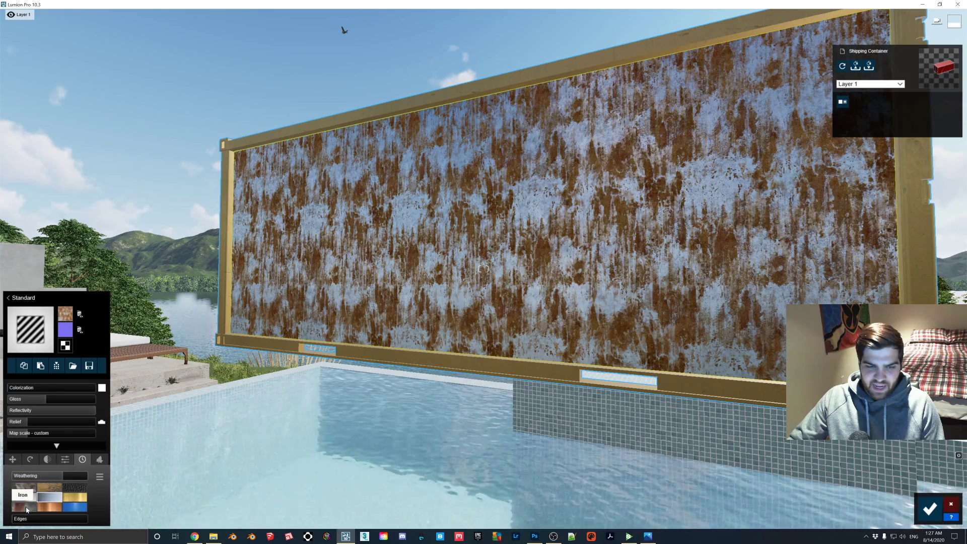
left_click(47, 477)
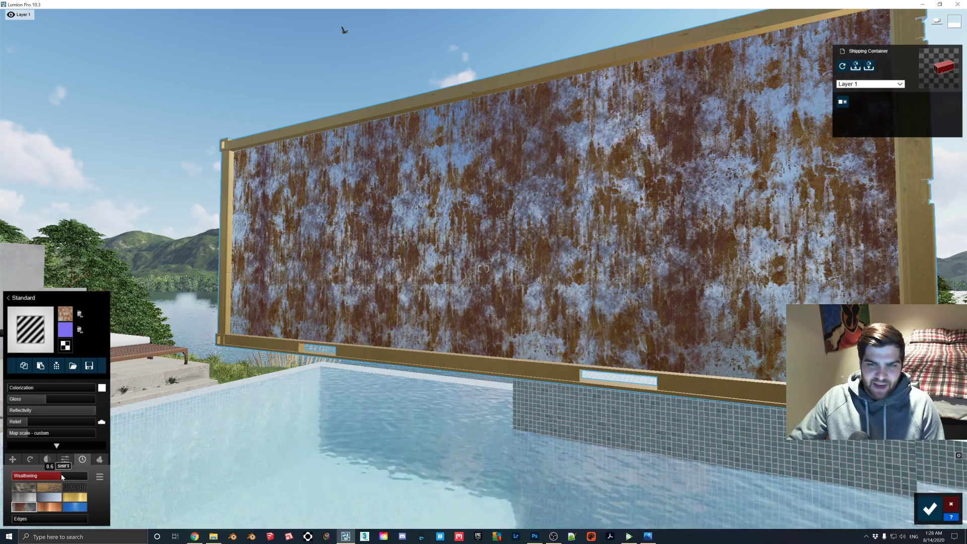
left_click(74, 475)
left_click(63, 476)
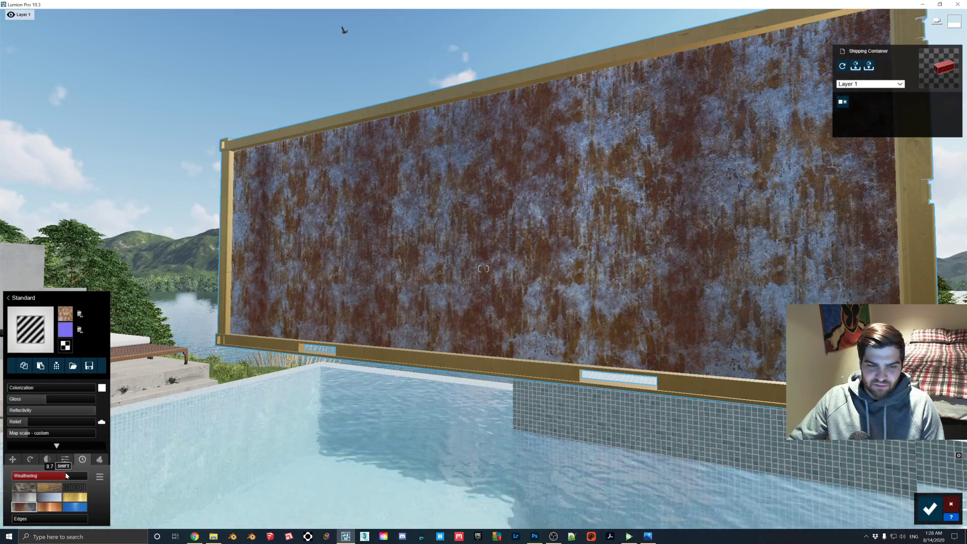
left_click(86, 475)
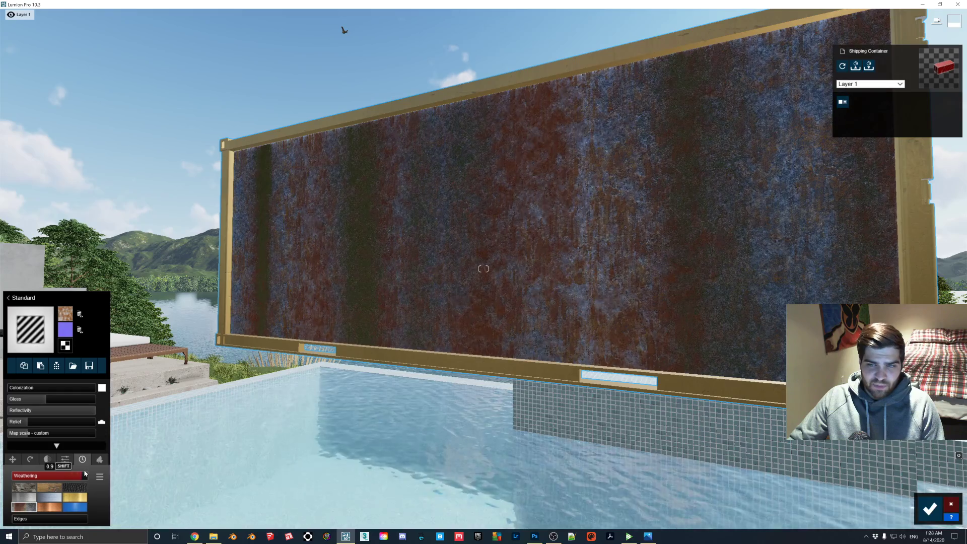
left_click(70, 473)
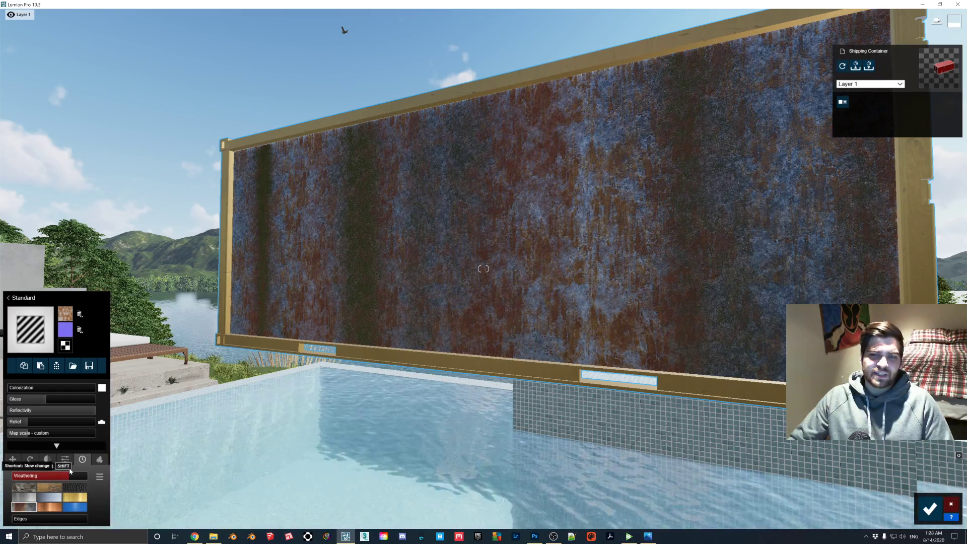
left_click(61, 473)
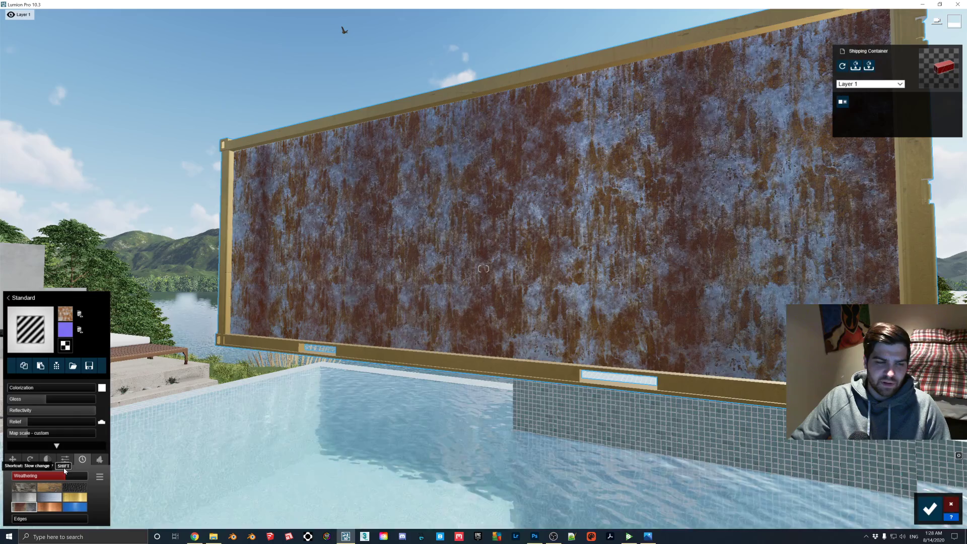
left_click(52, 469)
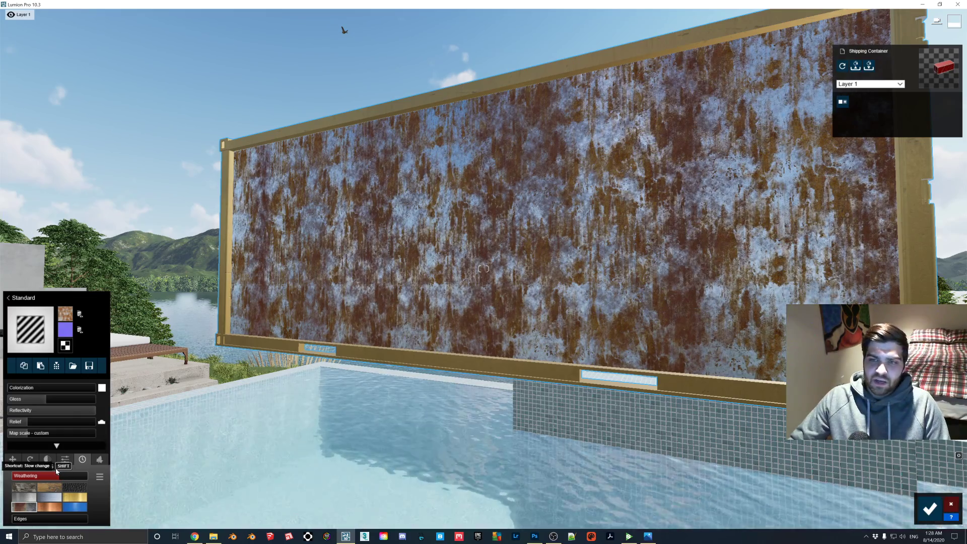
left_click_drag(52, 470, 25, 460)
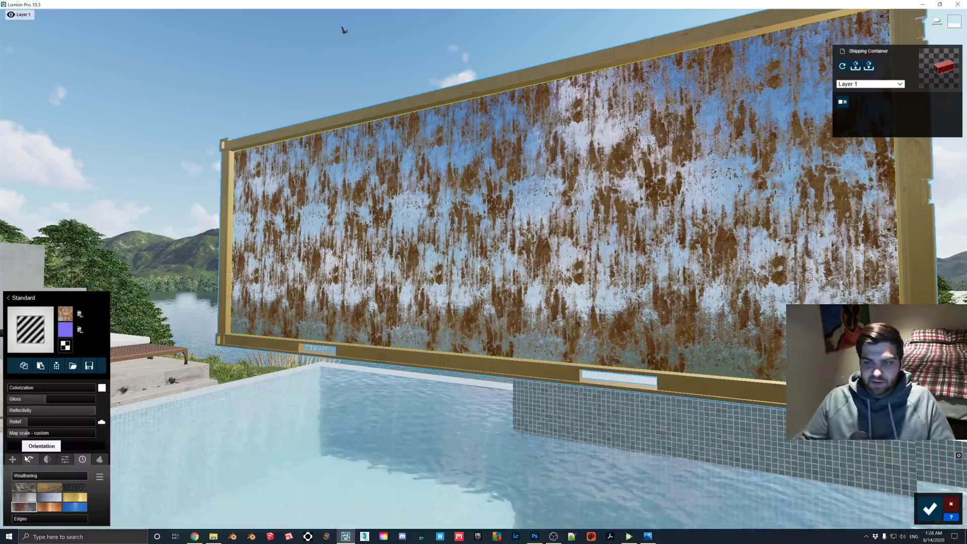
- Increase the weathering on the container's corrugated metal side and compare that side with the rusted panel
right_click_drag(483, 272, 400, 243)
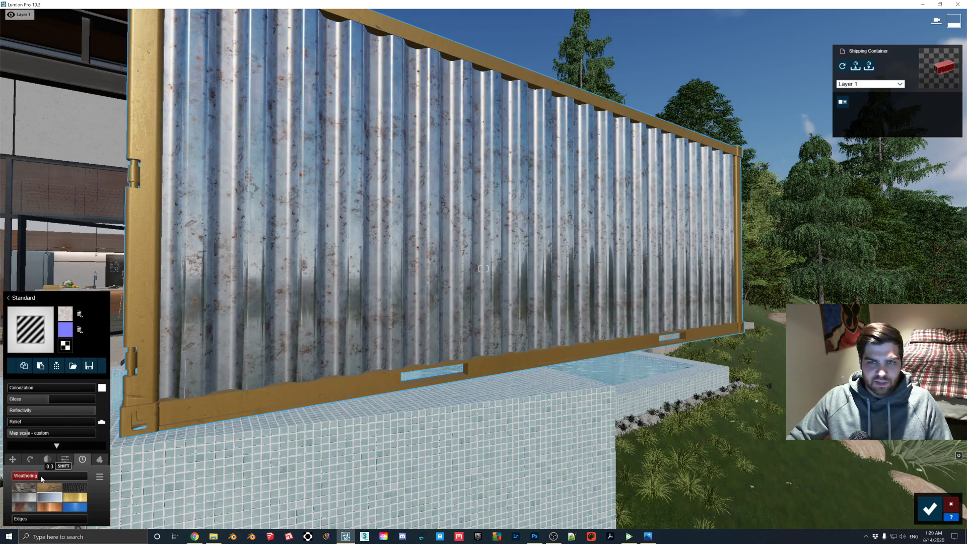
left_click_drag(41, 478, 61, 472)
key("w")
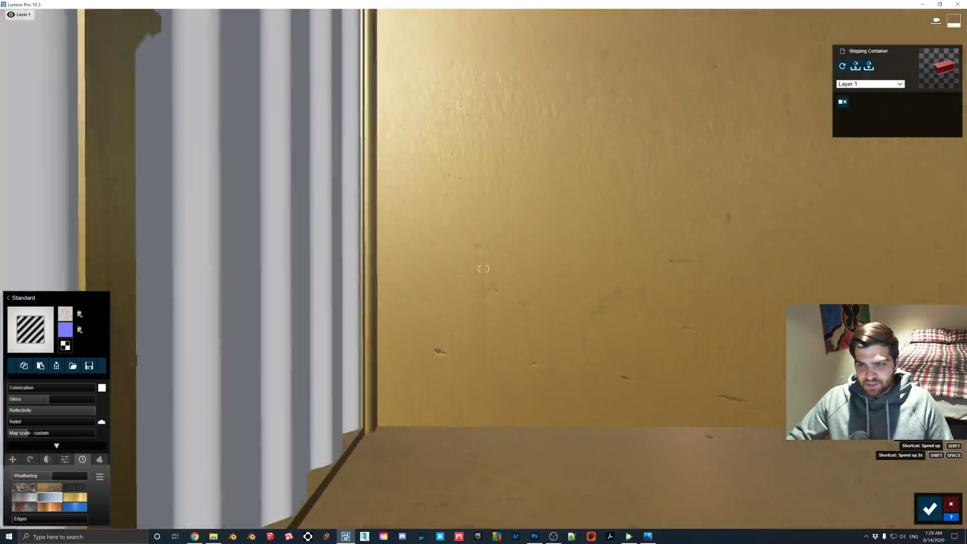
right_click_drag(483, 268, 521, 282)
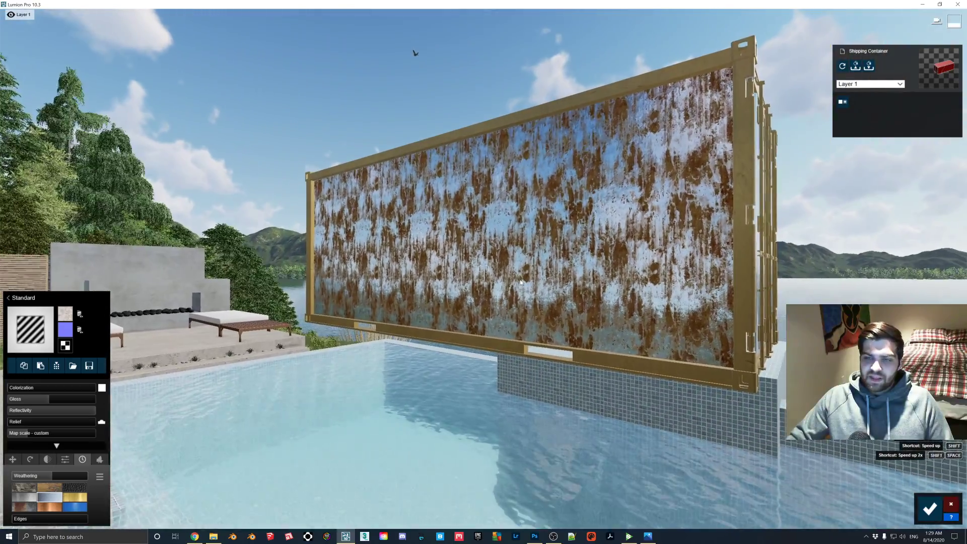